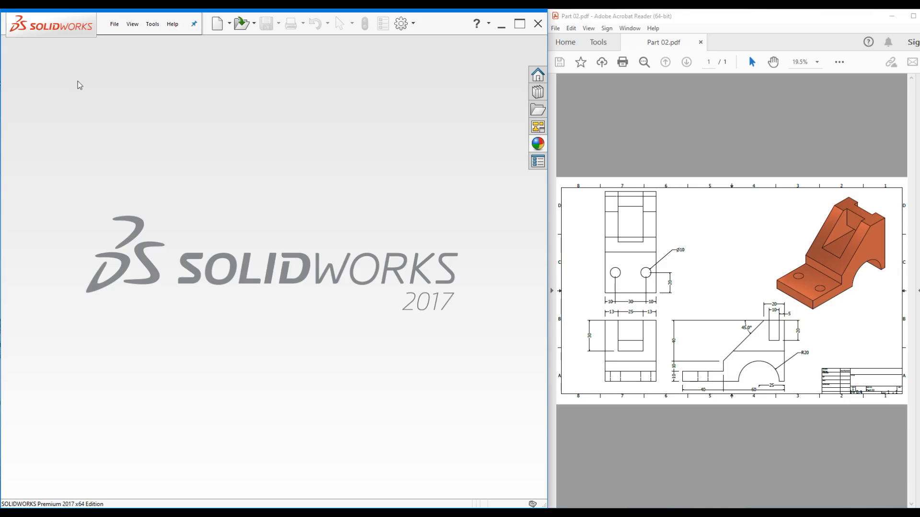
# Create a new part, Part1, from the Part_mm template
pyautogui.click(220, 26)
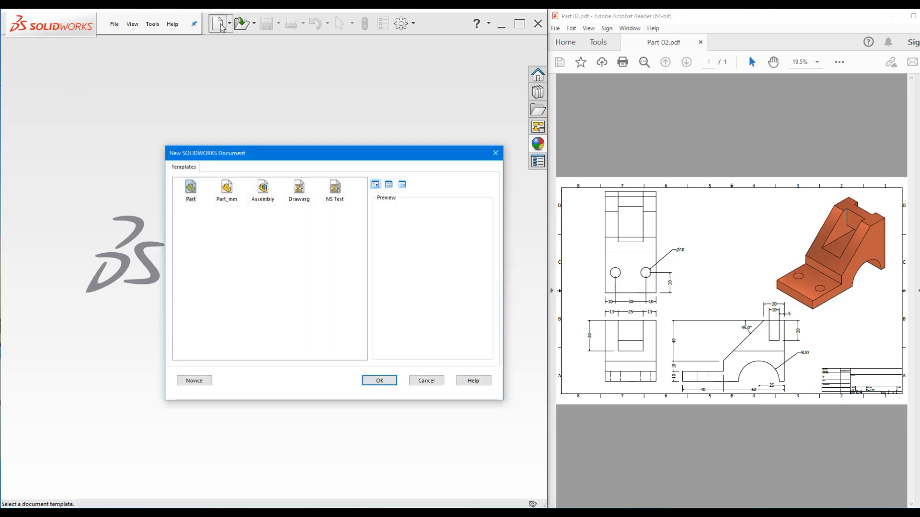
pyautogui.click(227, 188)
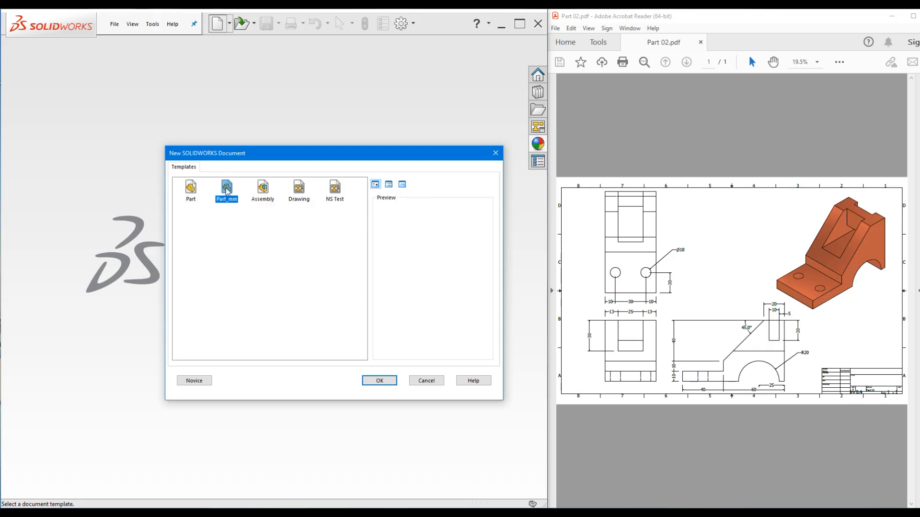
pyautogui.click(383, 381)
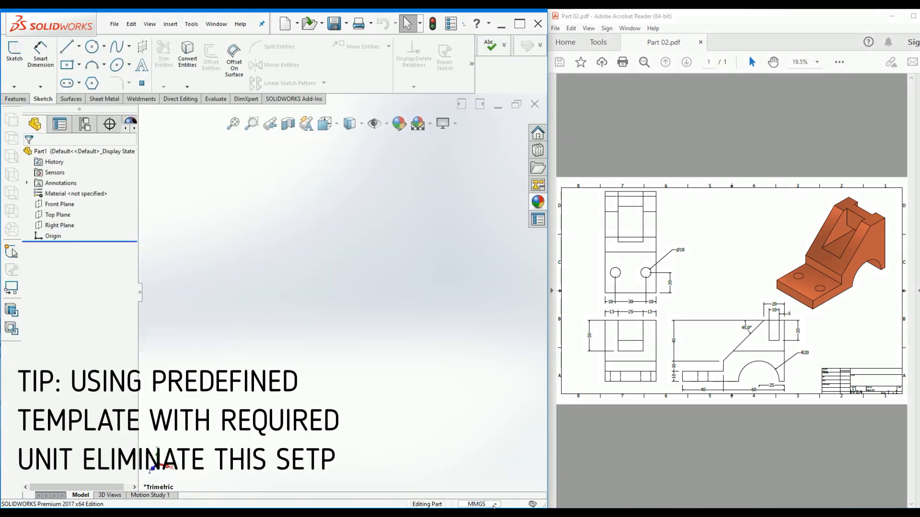
# Check that the status-bar unit system is MMGS, leaving it unchanged
pyautogui.click(495, 505)
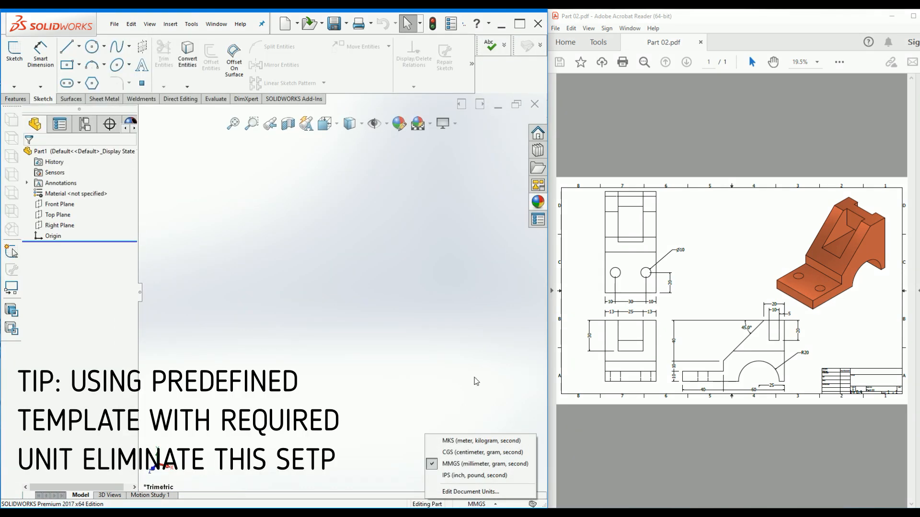
pyautogui.click(474, 343)
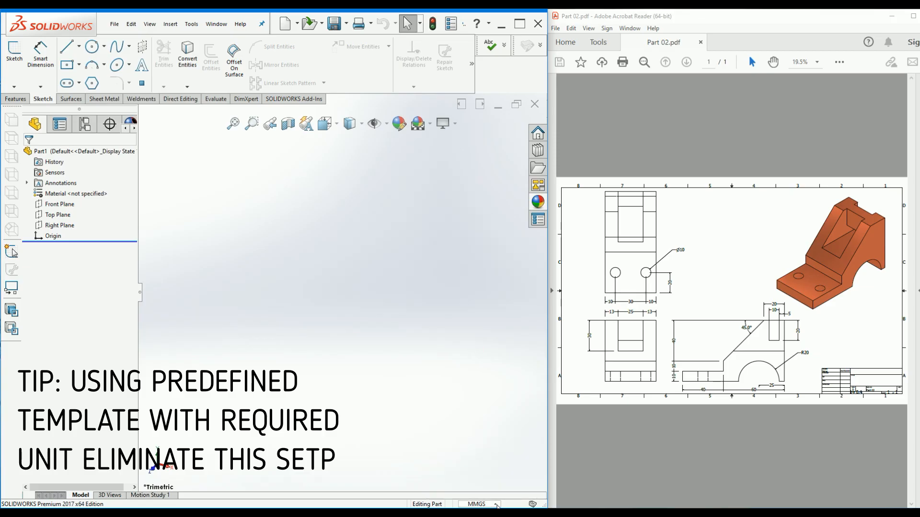
pyautogui.click(497, 505)
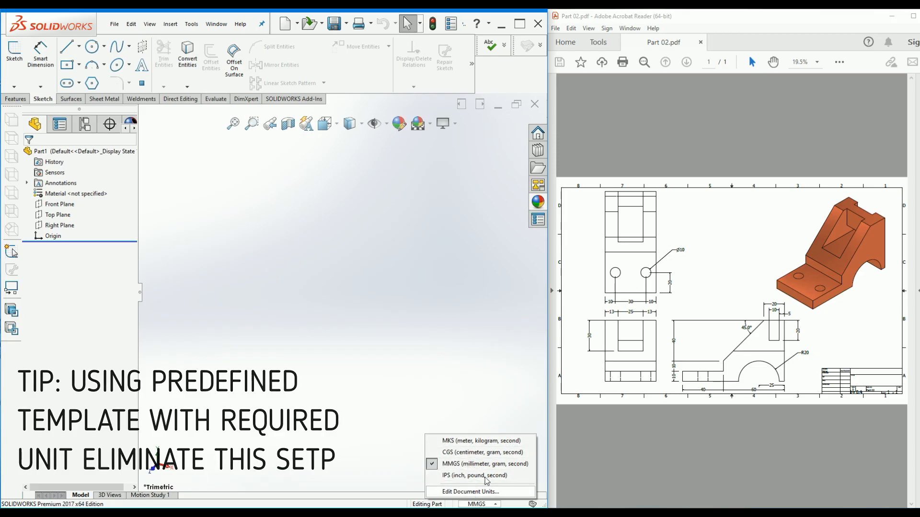
pyautogui.click(428, 367)
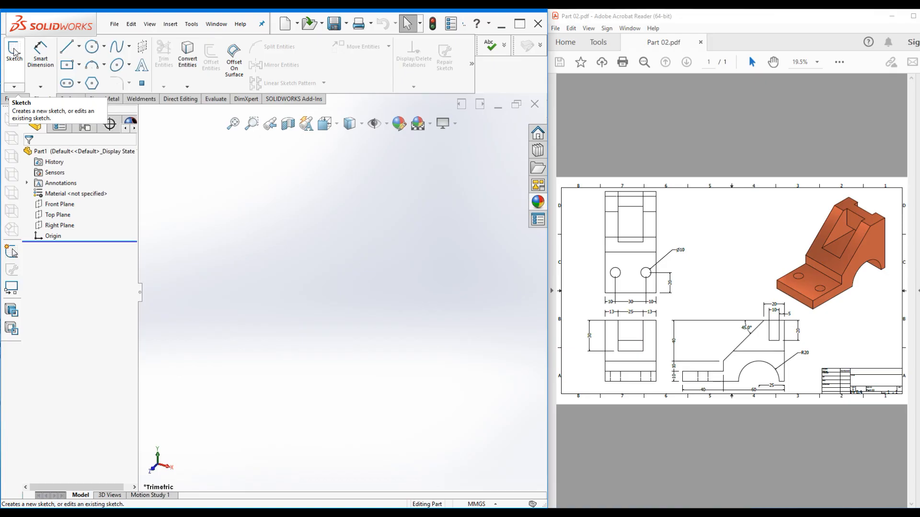
pyautogui.click(14, 87)
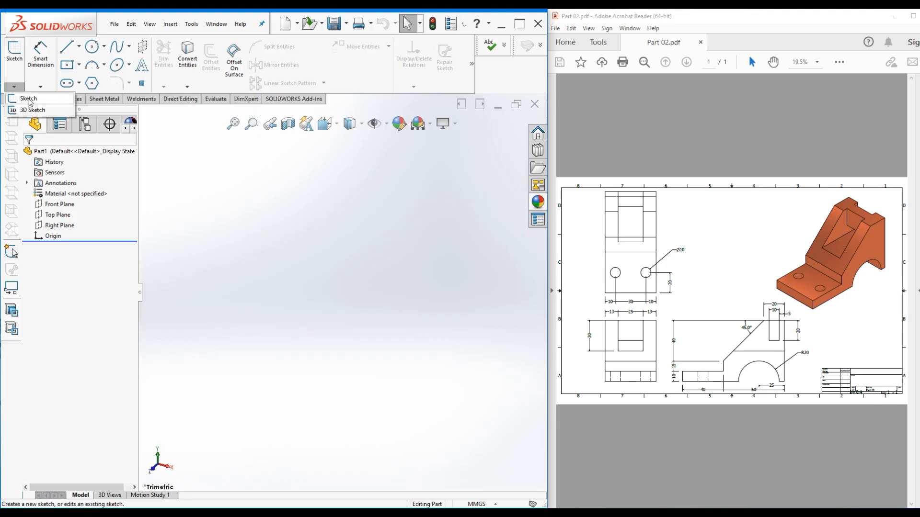
pyautogui.click(28, 100)
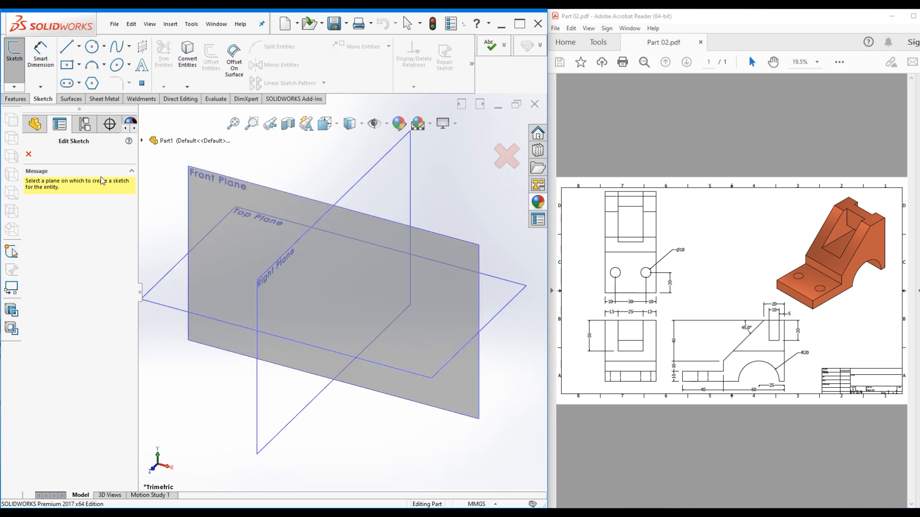
pyautogui.press('Escape')
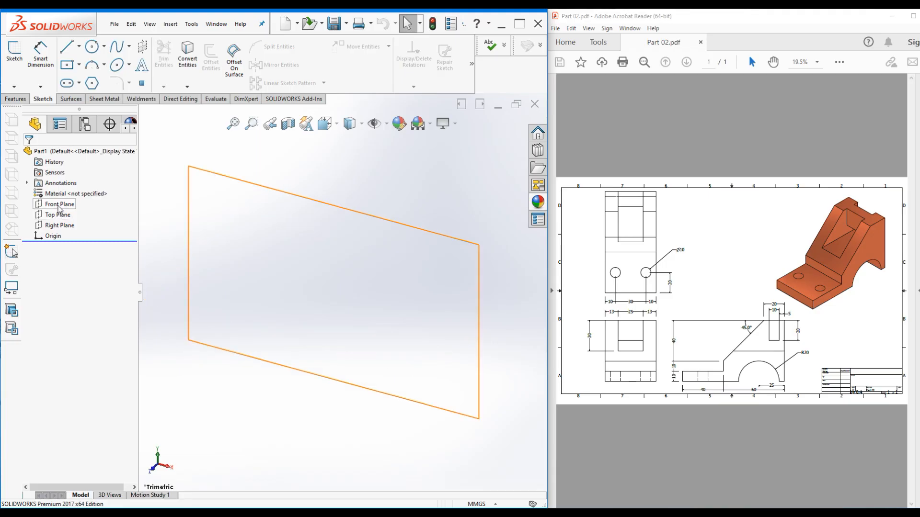
pyautogui.click(58, 230)
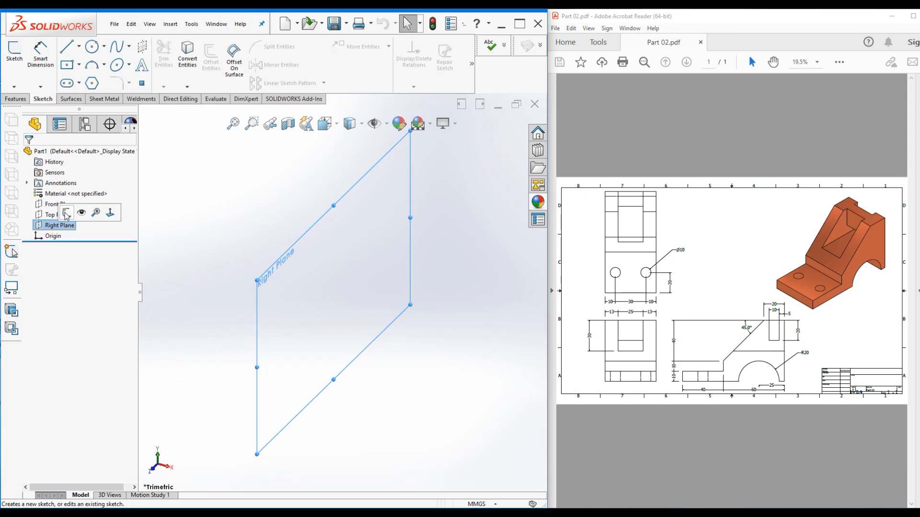
pyautogui.click(67, 213)
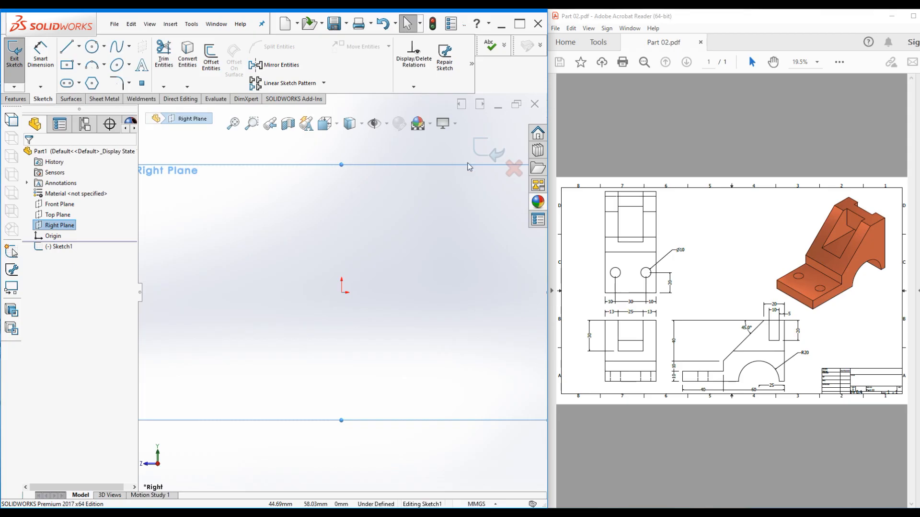
pyautogui.click(514, 169)
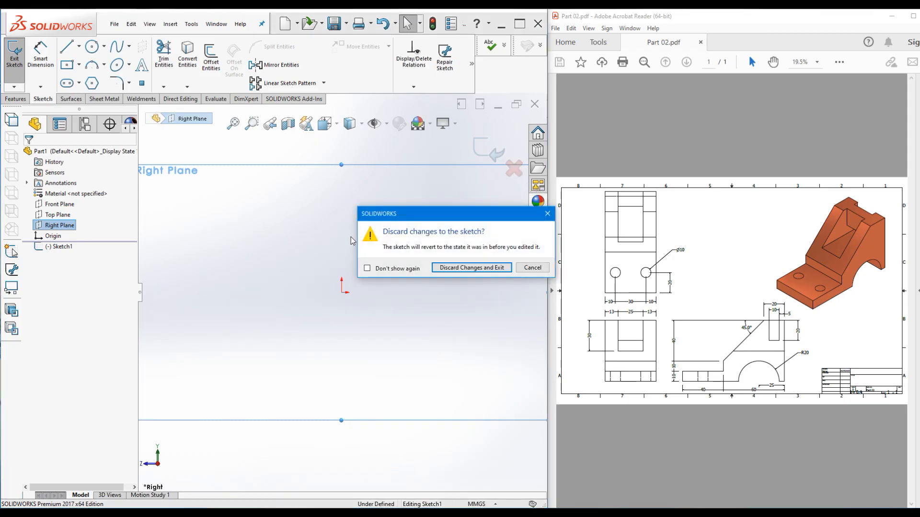
pyautogui.click(471, 268)
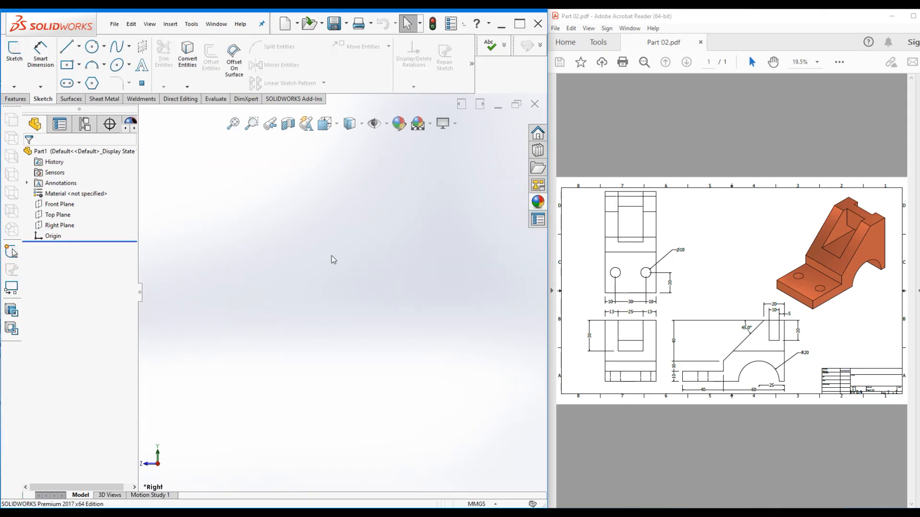
# Start Sketch1 on the Right Plane in isometric view and select the Line tool
pyautogui.click(169, 24)
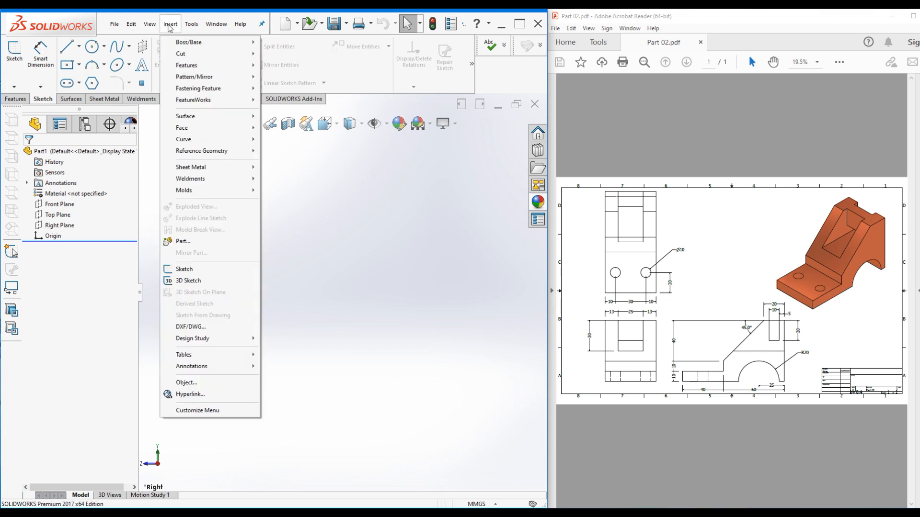
pyautogui.click(225, 269)
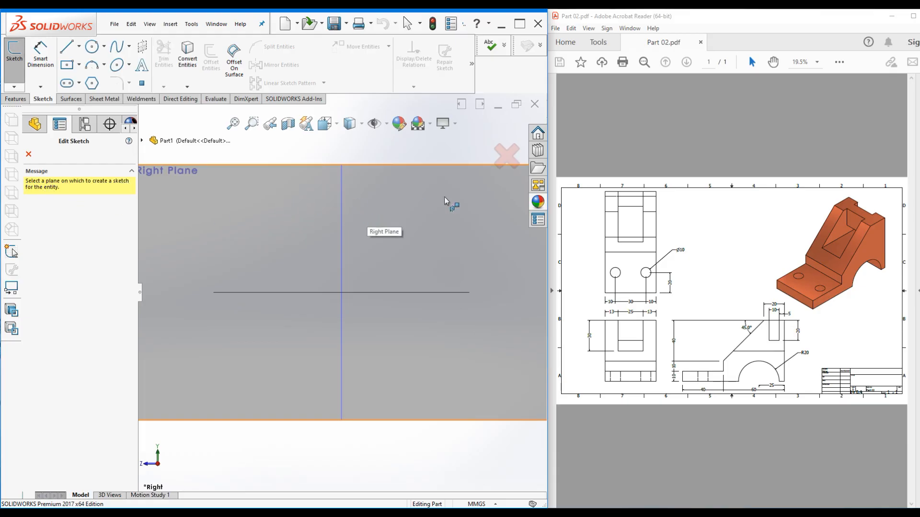
pyautogui.scroll(2, 445, 190)
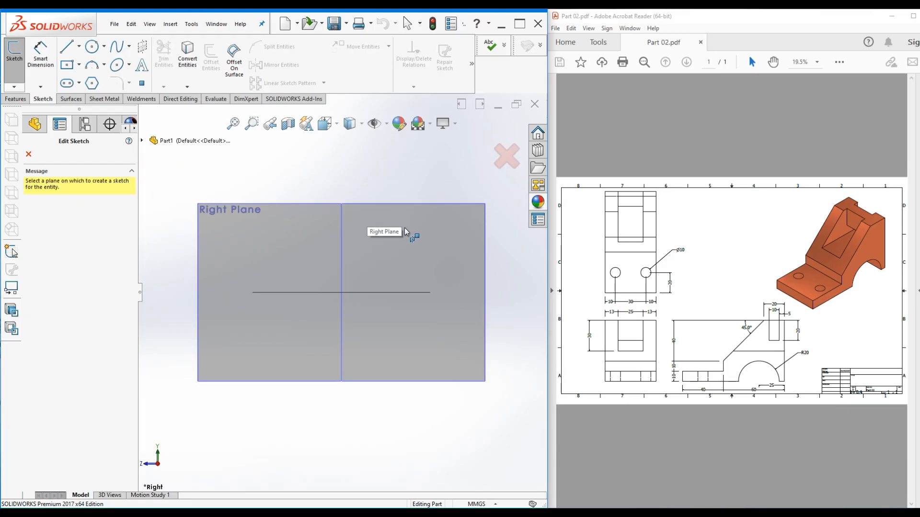
pyautogui.hotkey('ctrl', '7')
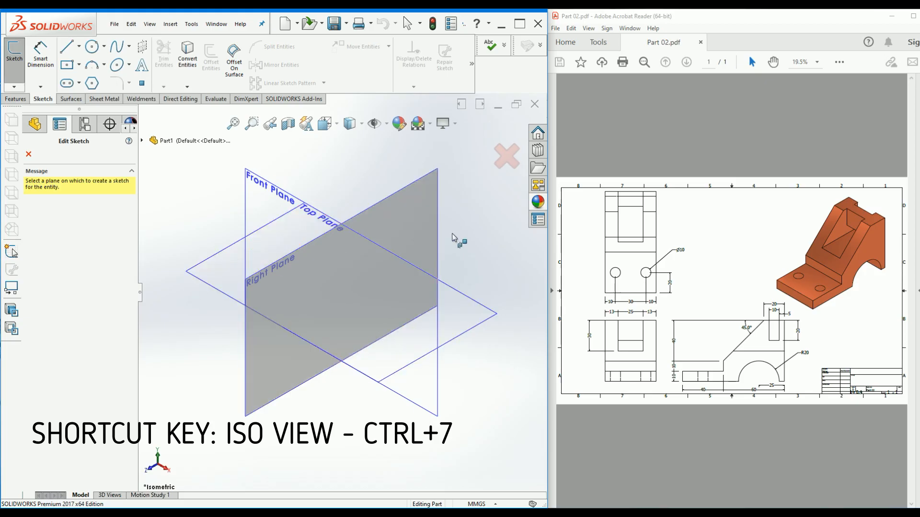
pyautogui.click(395, 214)
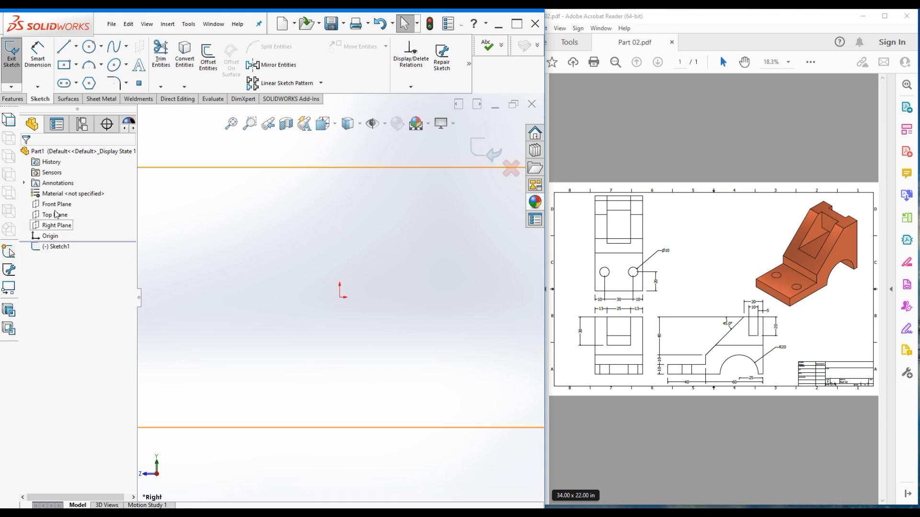
pyautogui.click(53, 226)
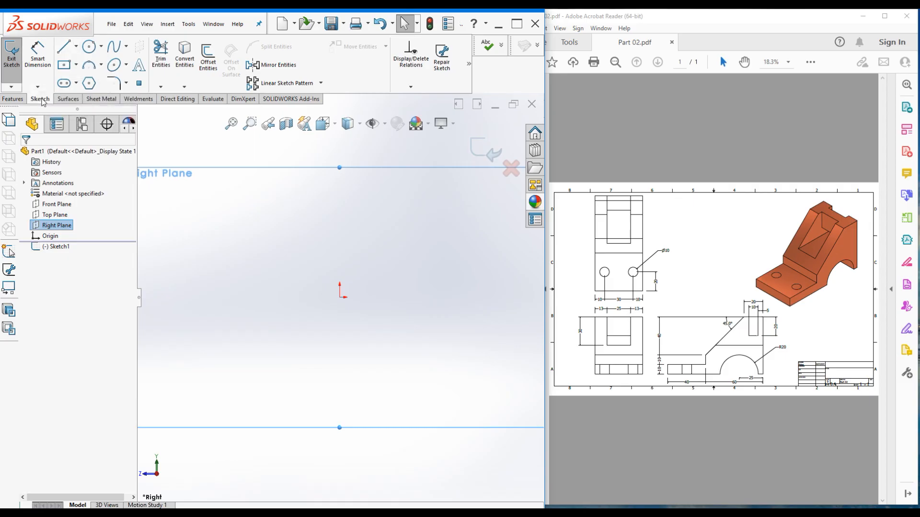
pyautogui.click(68, 46)
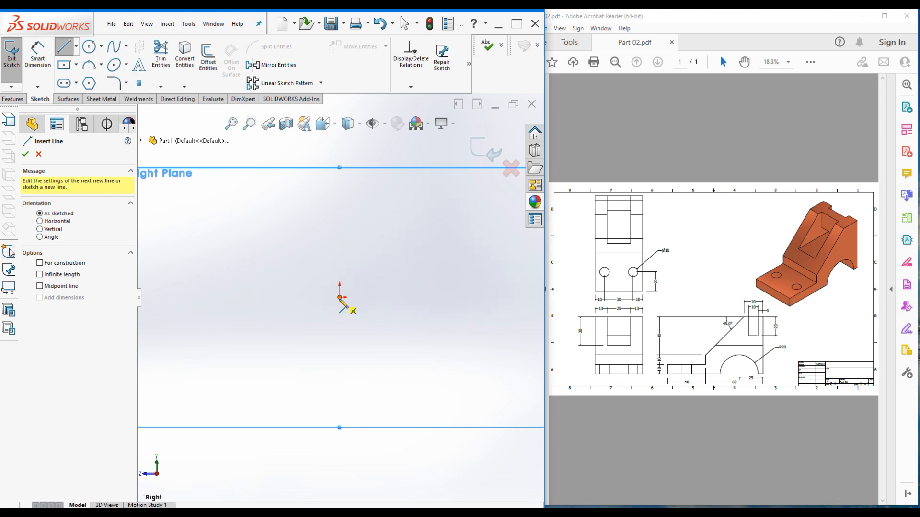
# Draw from the origin a 100 mm base, a 60 mm vertical edge and a 20 mm top edge
pyautogui.click(339, 297)
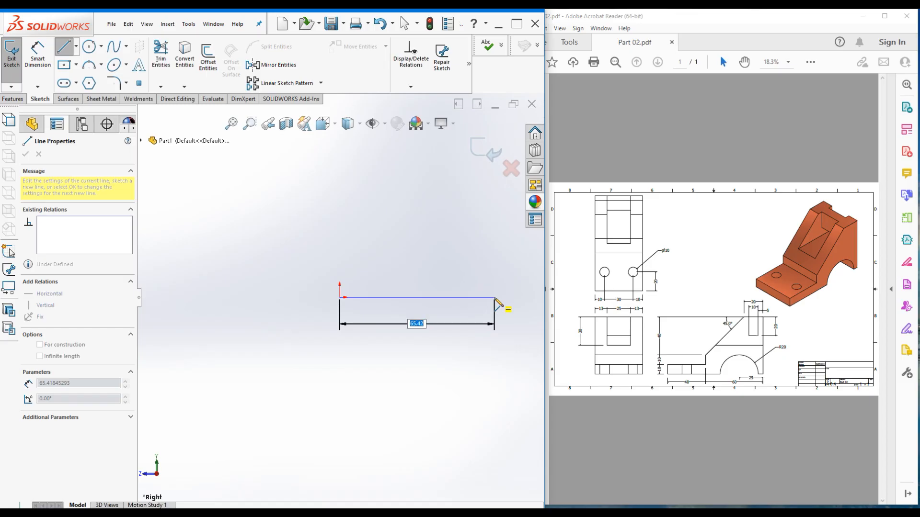
pyautogui.write('100')
pyautogui.press('Return')
pyautogui.scroll(1, 345, 330)
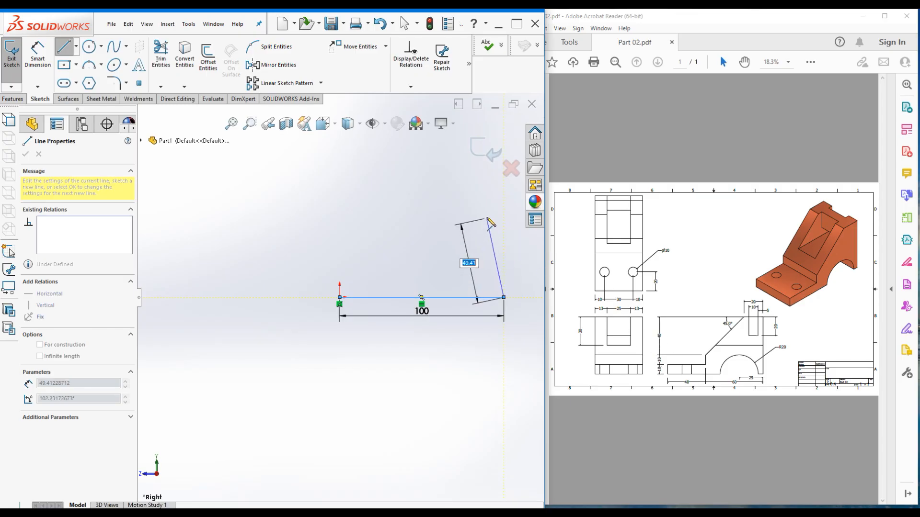
pyautogui.write('60')
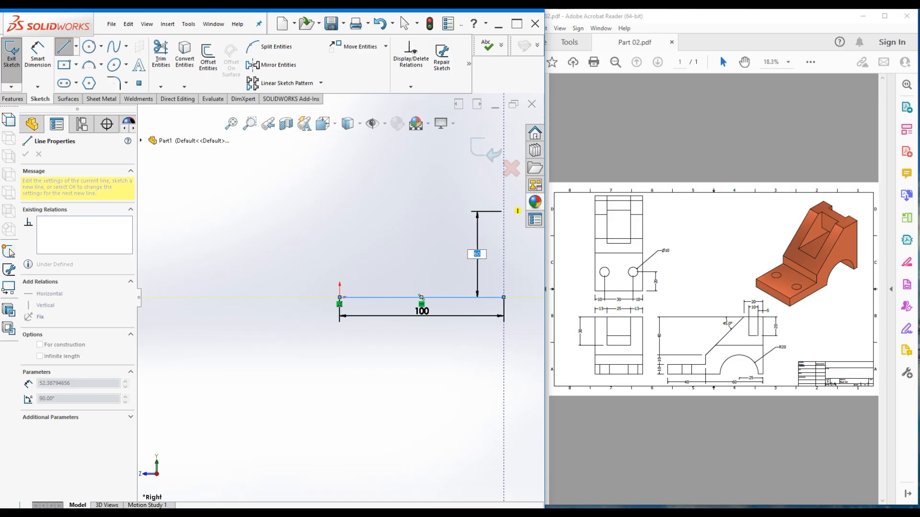
pyautogui.press('Return')
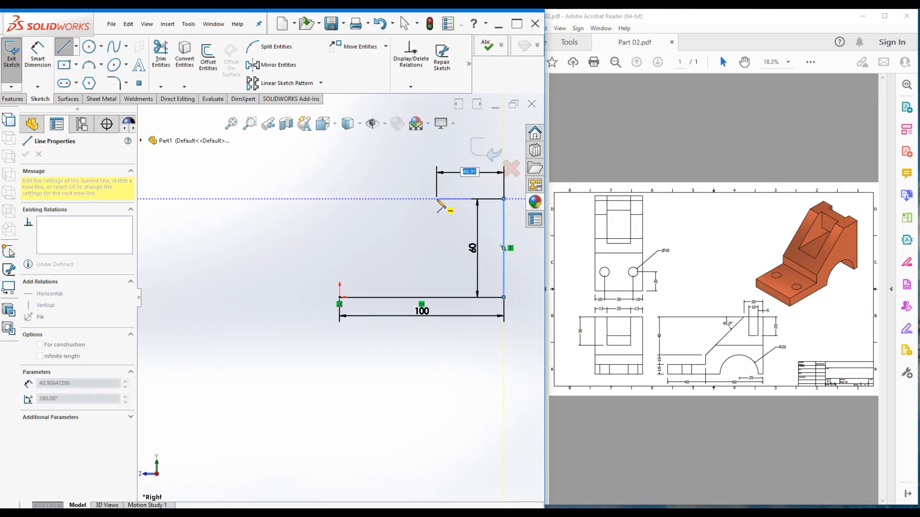
pyautogui.write('20')
pyautogui.press('Return')
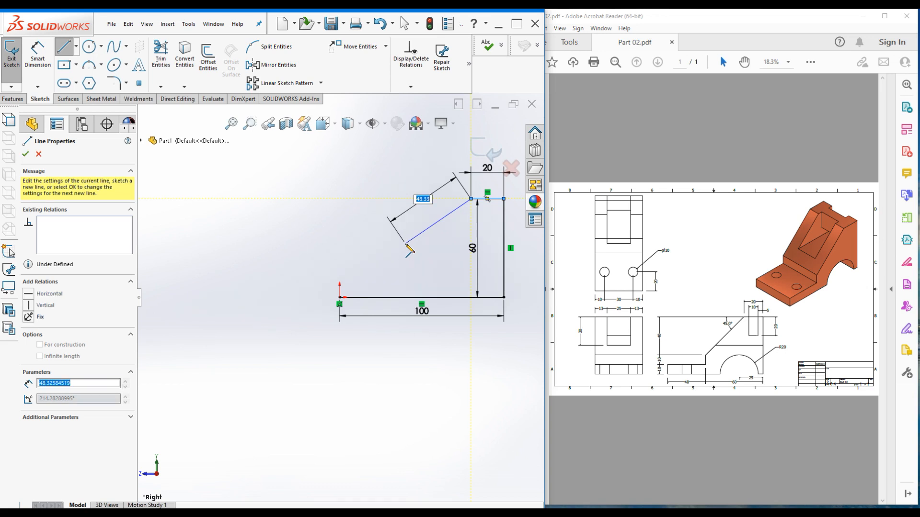
# Add the sloped edge, a 10 mm drop and a 10 mm step, closing the profile at the origin
pyautogui.click(406, 244)
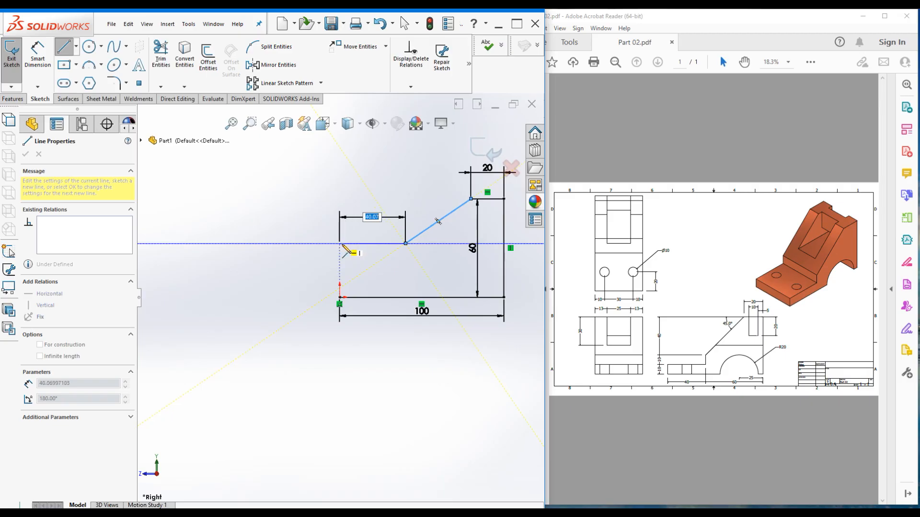
pyautogui.write('10')
pyautogui.press('Return')
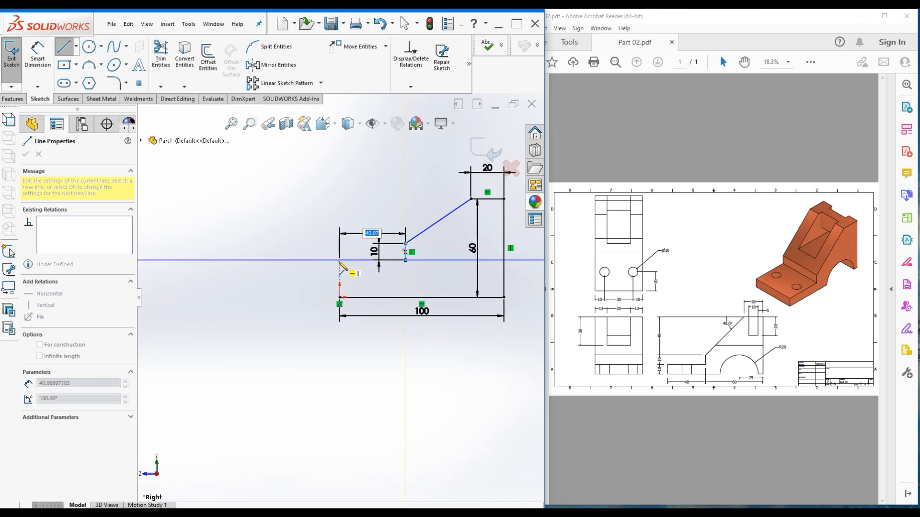
pyautogui.click(340, 260)
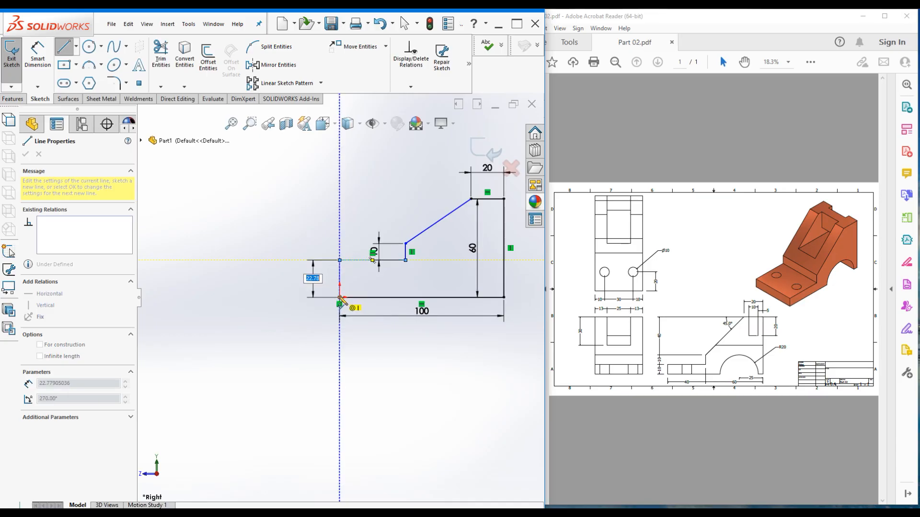
pyautogui.write('10')
pyautogui.click(340, 297)
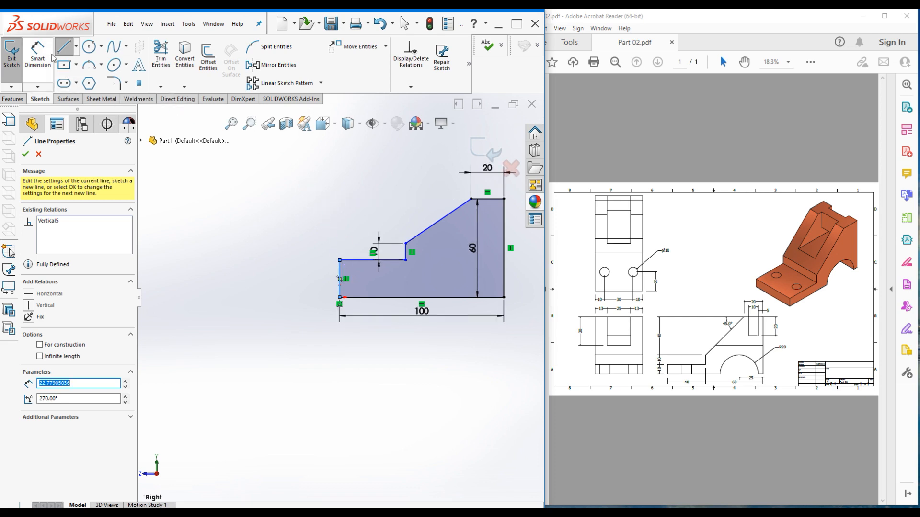
# Dimension the left edge at 10 mm and the step length at 40 mm
pyautogui.click(36, 52)
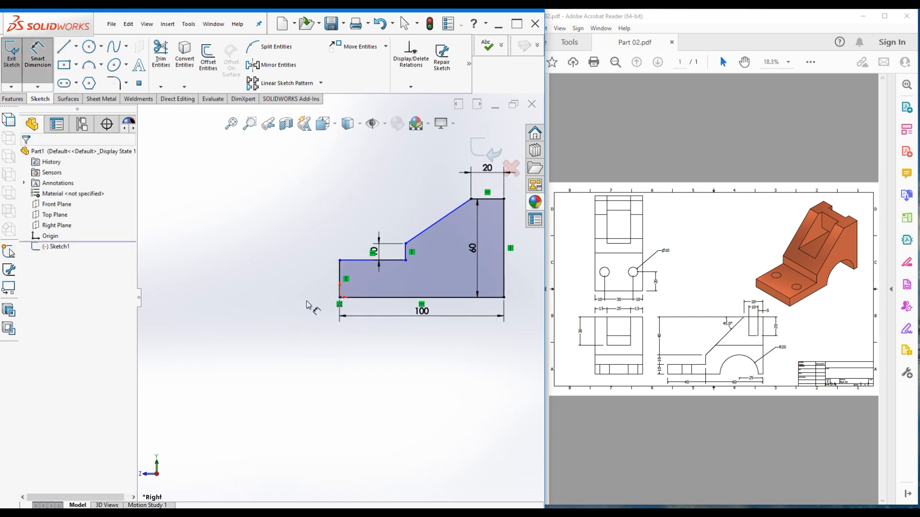
pyautogui.click(323, 276)
pyautogui.click(300, 266)
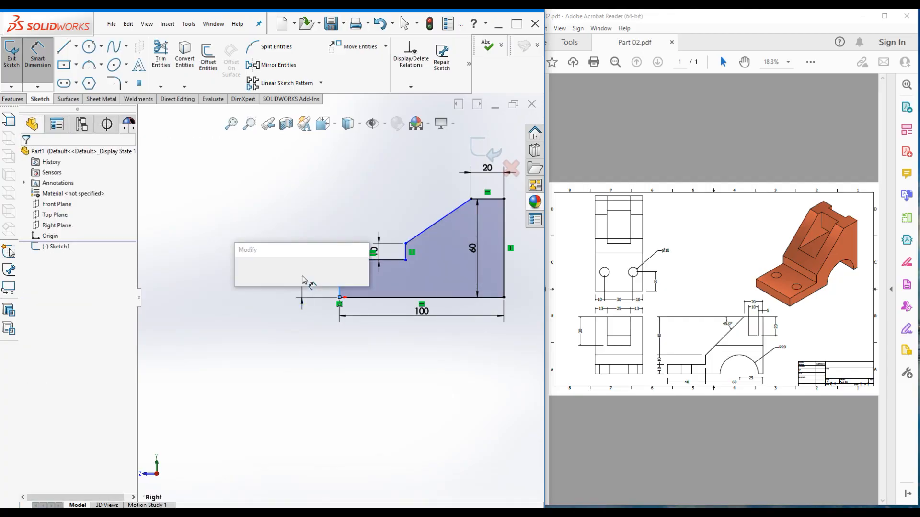
pyautogui.write('10')
pyautogui.press('Return')
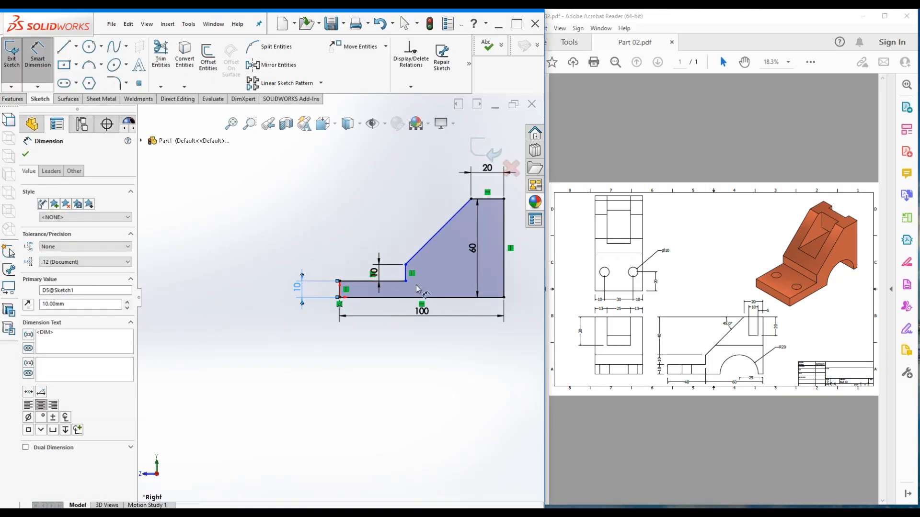
pyautogui.click(383, 282)
pyautogui.click(376, 223)
pyautogui.write('40')
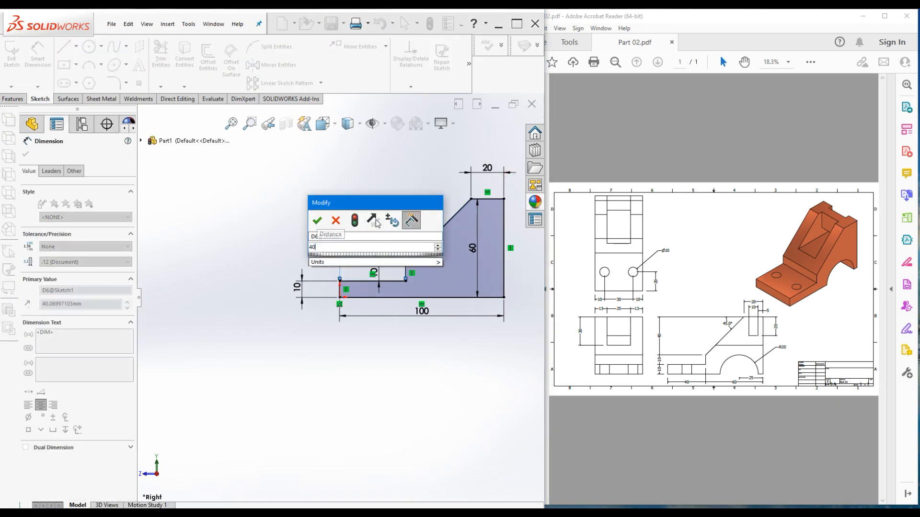
pyautogui.press('Return')
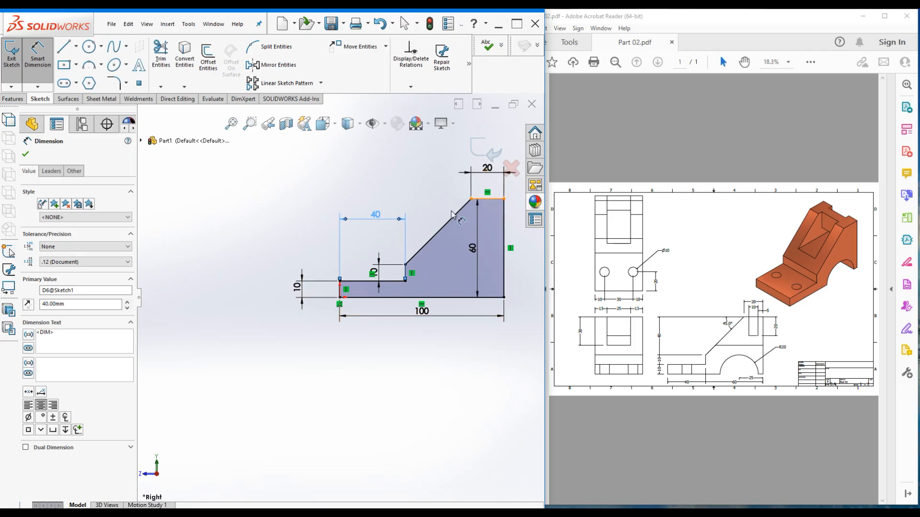
# Cancel the over-defining 45° angle dimension and return to the isometric view
pyautogui.click(487, 200)
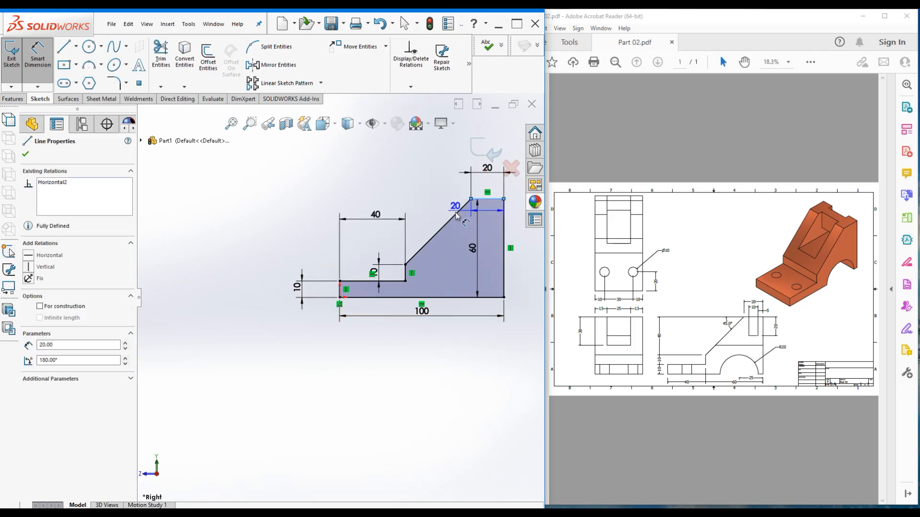
pyautogui.click(452, 216)
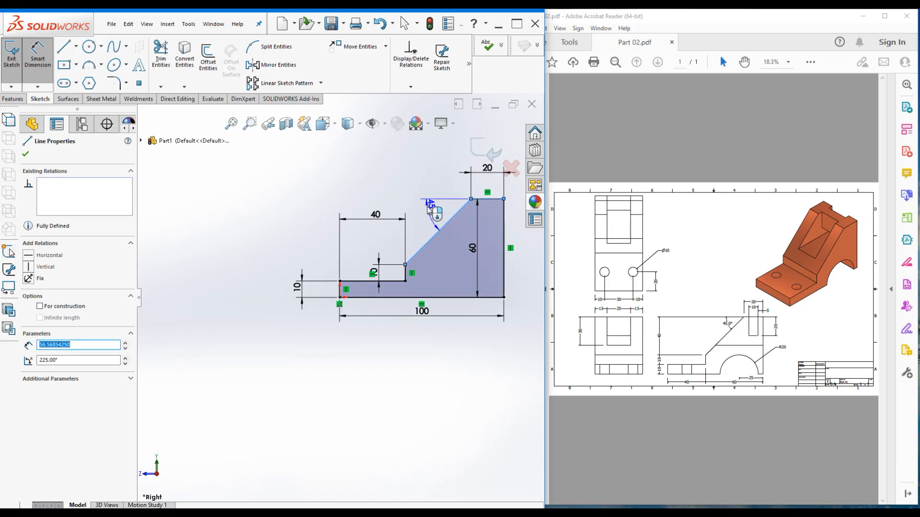
pyautogui.click(431, 209)
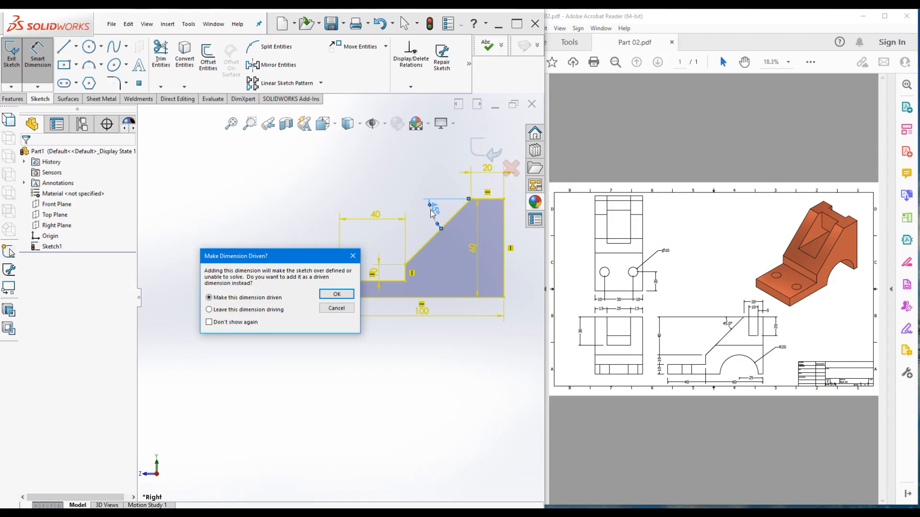
pyautogui.press('Escape')
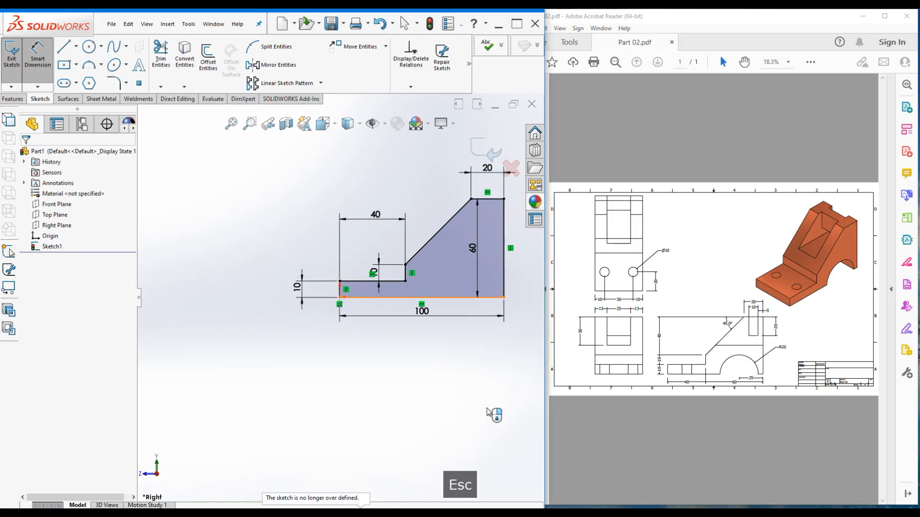
pyautogui.press('Escape')
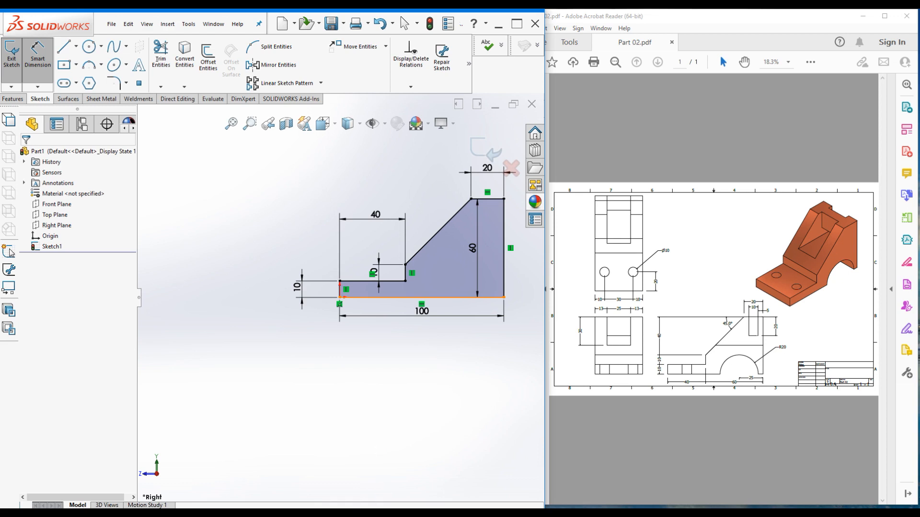
pyautogui.scroll(3, 355, 360)
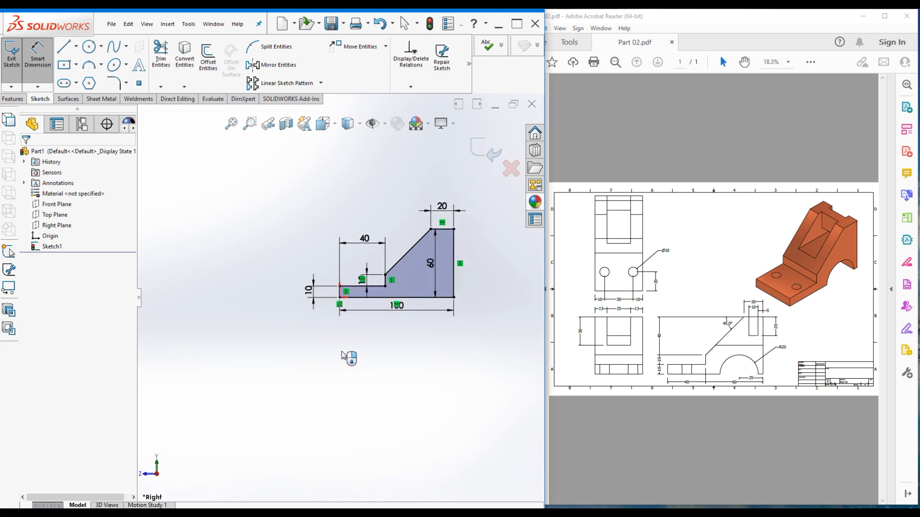
pyautogui.hotkey('ctrl', 'F7')
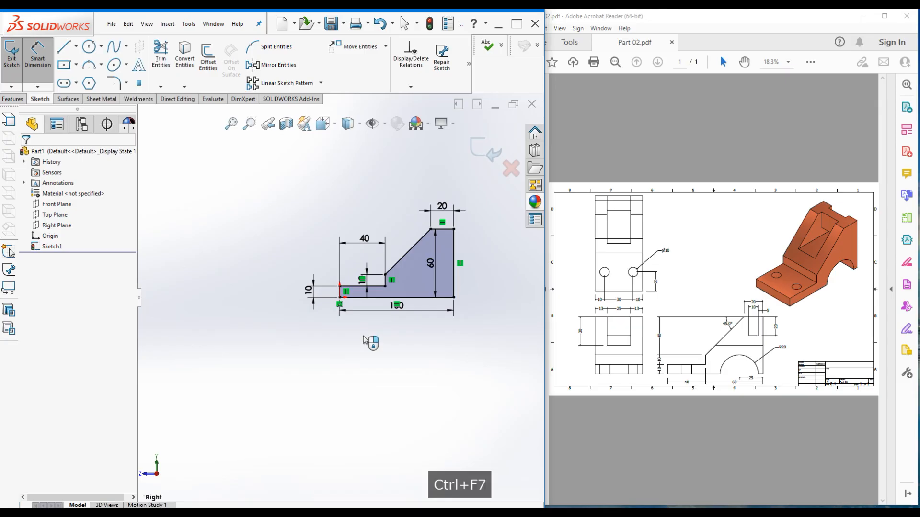
pyautogui.hotkey('ctrl', '7')
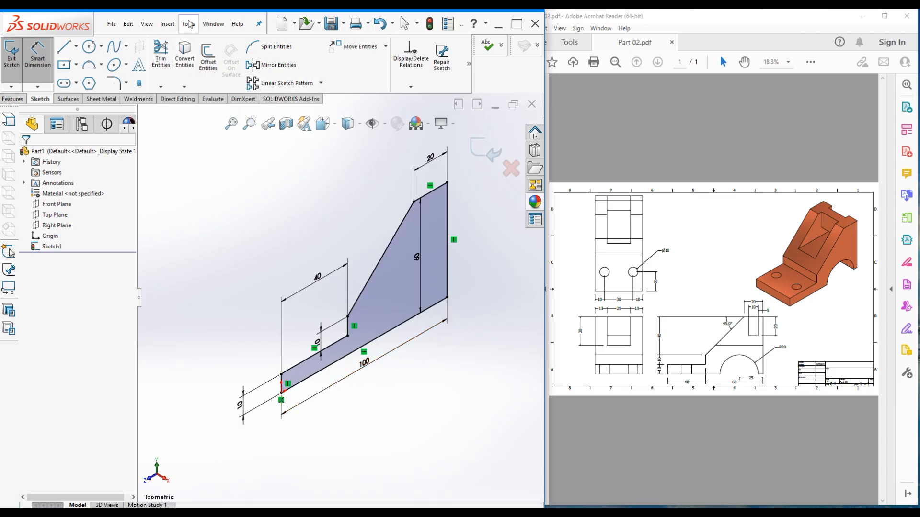
# In Options > Sketch, toggle 'Enable on screen numeric input on entity creation' off and on
pyautogui.click(190, 24)
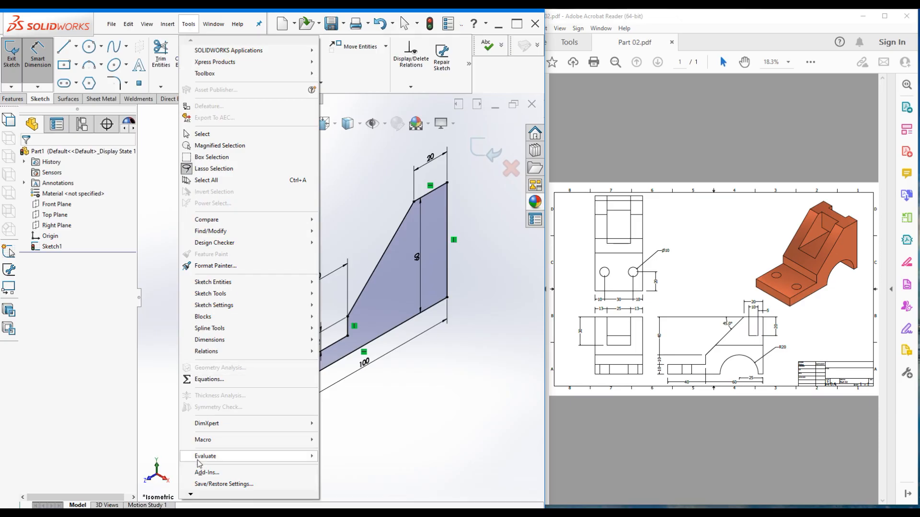
pyautogui.moveTo(191, 495)
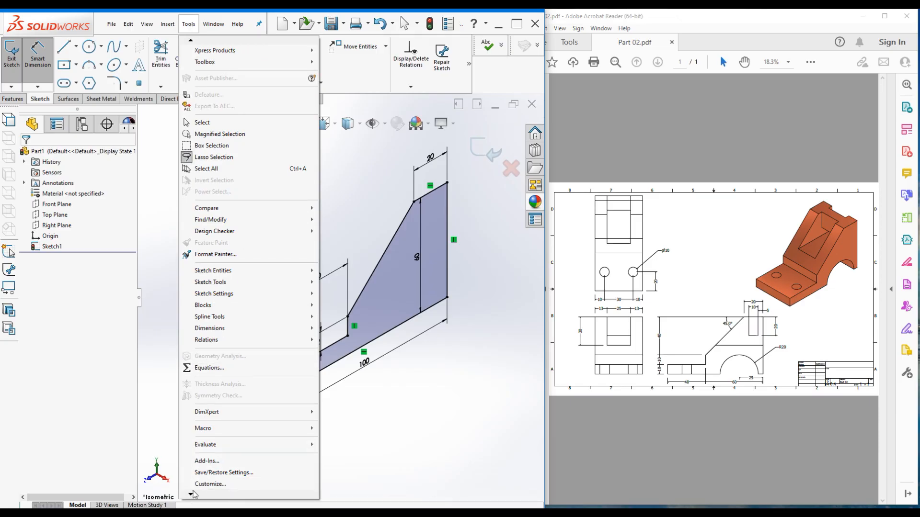
pyautogui.click(202, 486)
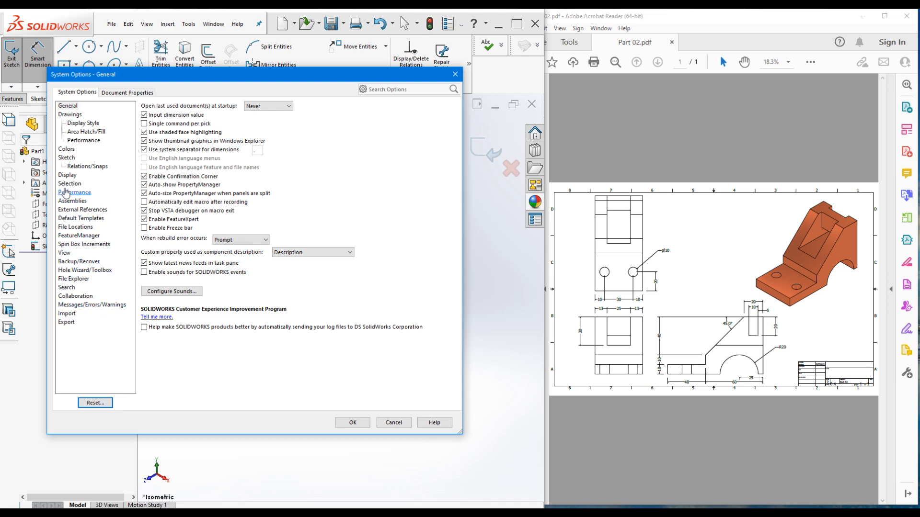
pyautogui.click(64, 158)
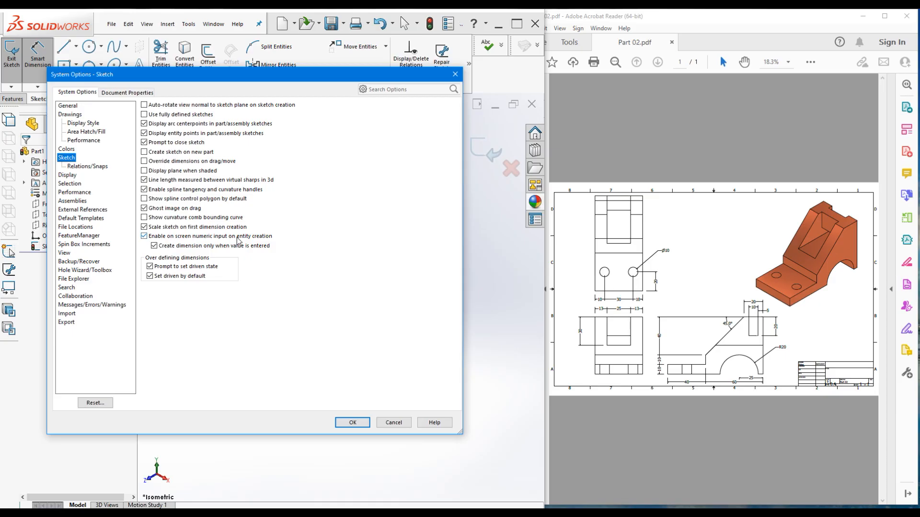
pyautogui.click(144, 236)
pyautogui.click(144, 236)
# Close System Options and start a boss extrusion of the profile from the sketch plane
pyautogui.click(345, 425)
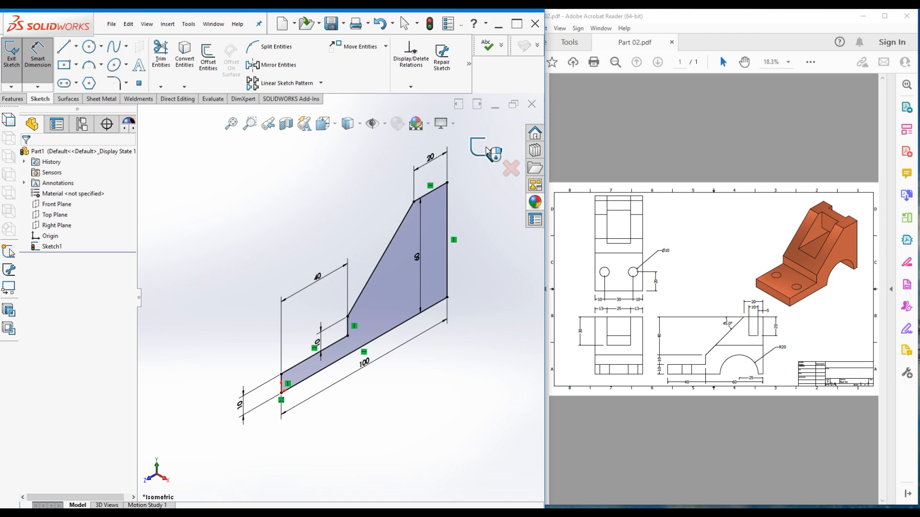
pyautogui.click(14, 99)
pyautogui.click(15, 54)
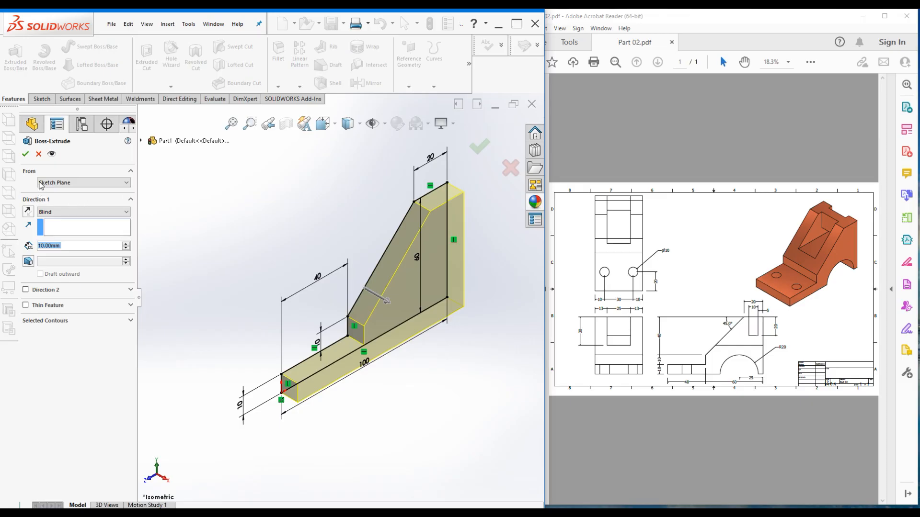
pyautogui.click(67, 186)
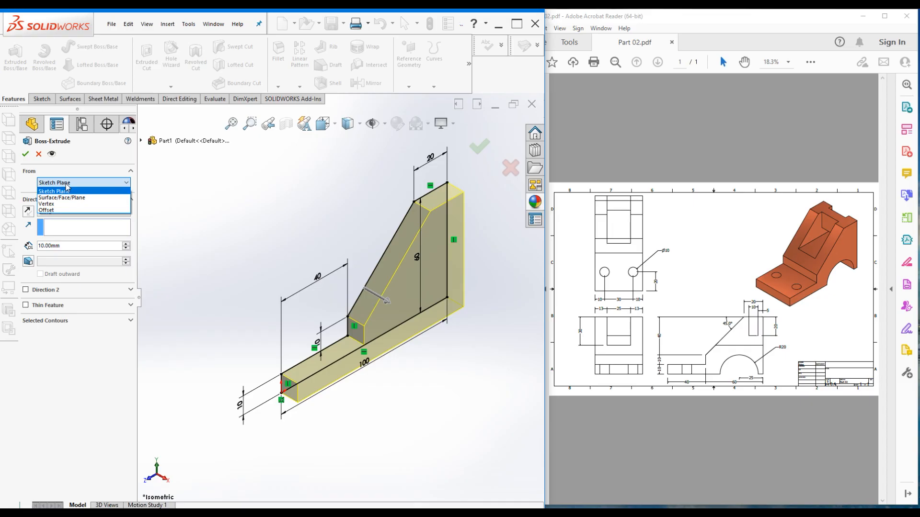
pyautogui.click(67, 189)
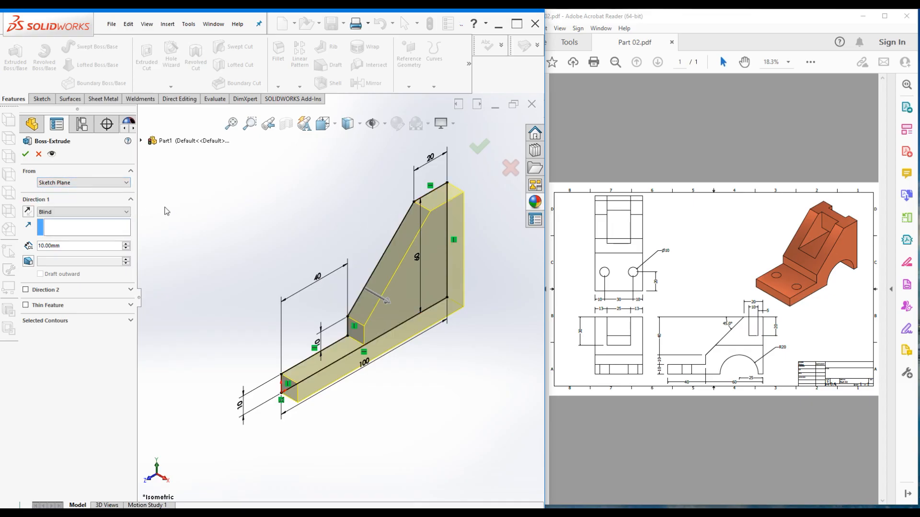
pyautogui.click(29, 212)
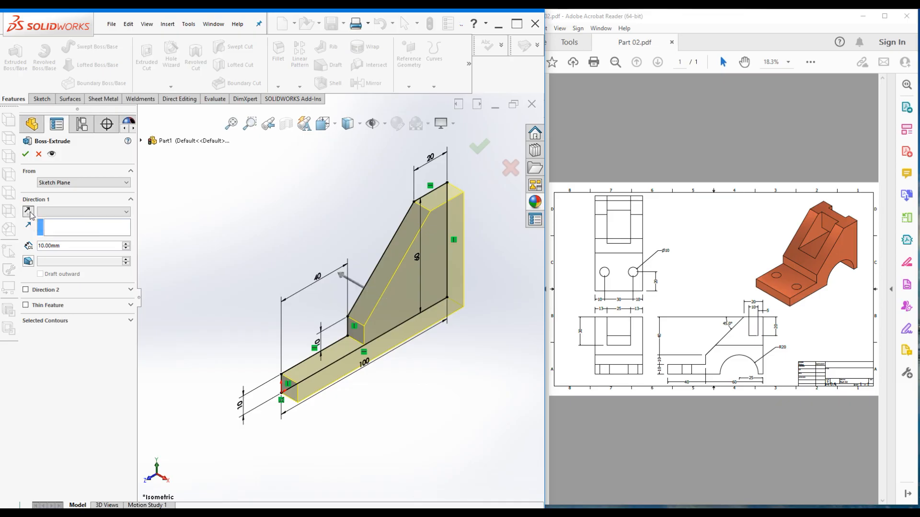
pyautogui.click(28, 211)
pyautogui.click(28, 212)
pyautogui.click(29, 212)
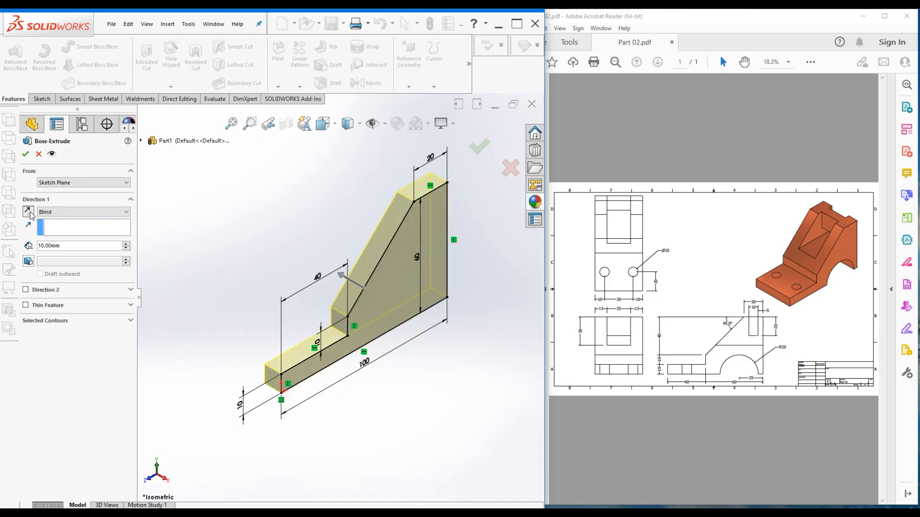
# Set the extrusion to Mid Plane at 50 mm and confirm it as Boss-Extrude1
pyautogui.click(60, 213)
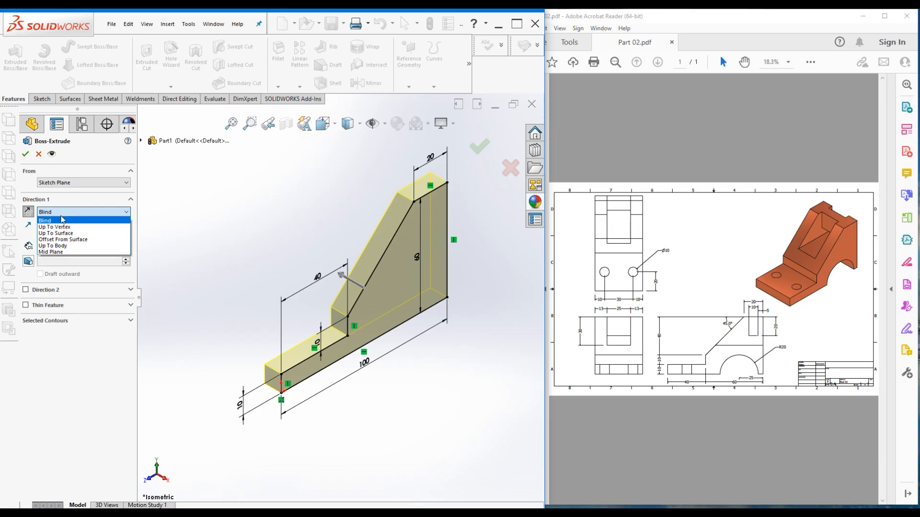
pyautogui.click(54, 253)
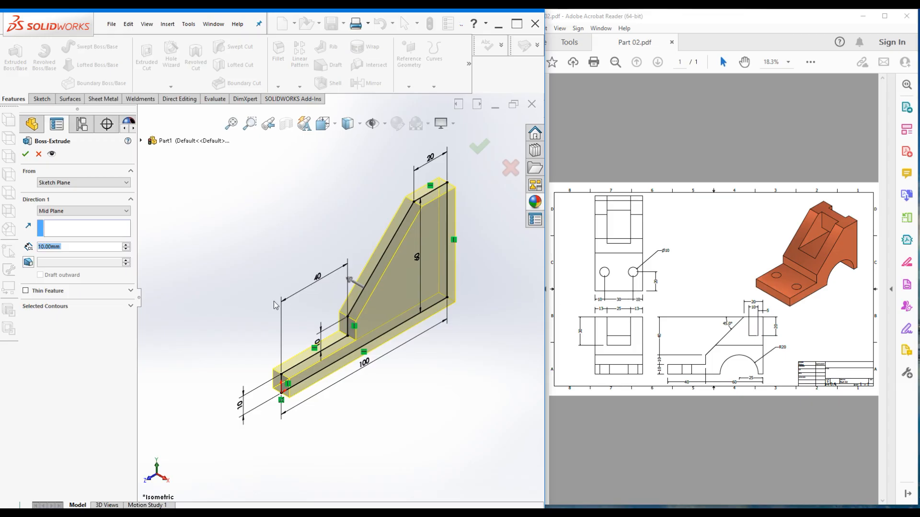
pyautogui.write('50')
pyautogui.click(130, 291)
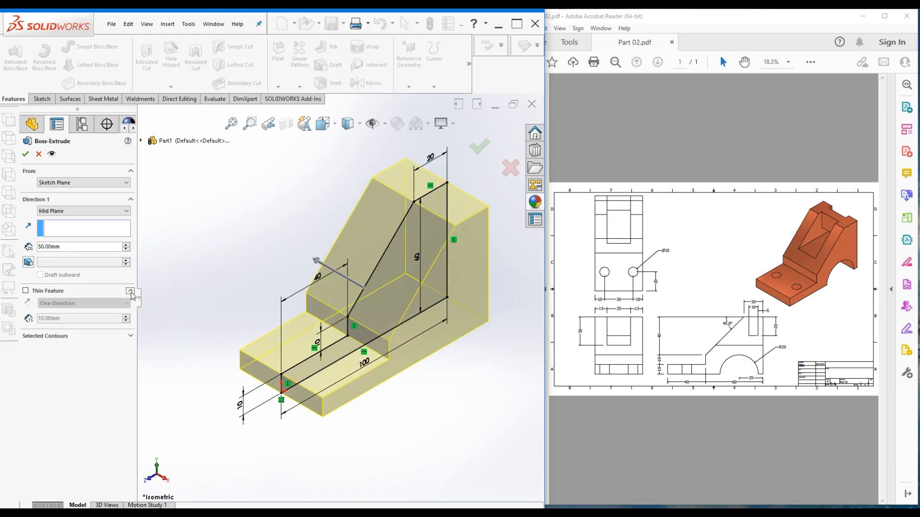
pyautogui.click(130, 291)
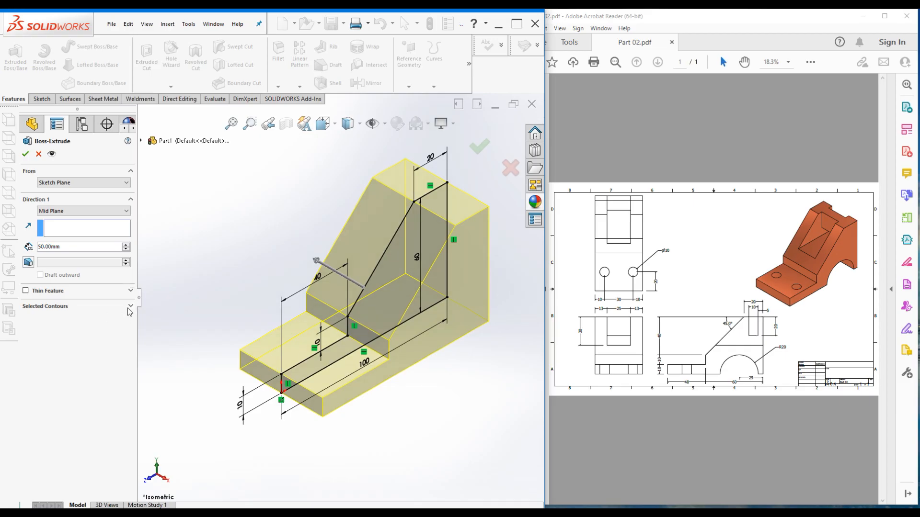
pyautogui.click(130, 307)
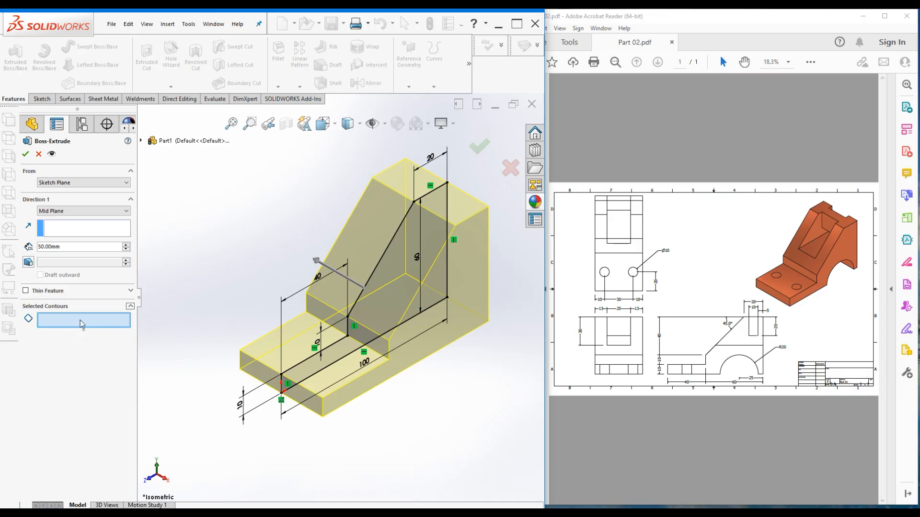
pyautogui.click(130, 306)
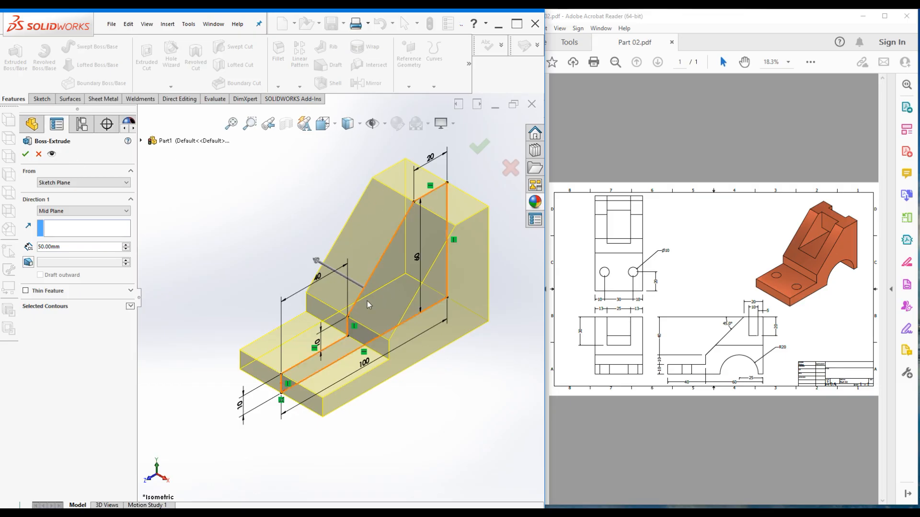
pyautogui.click(26, 154)
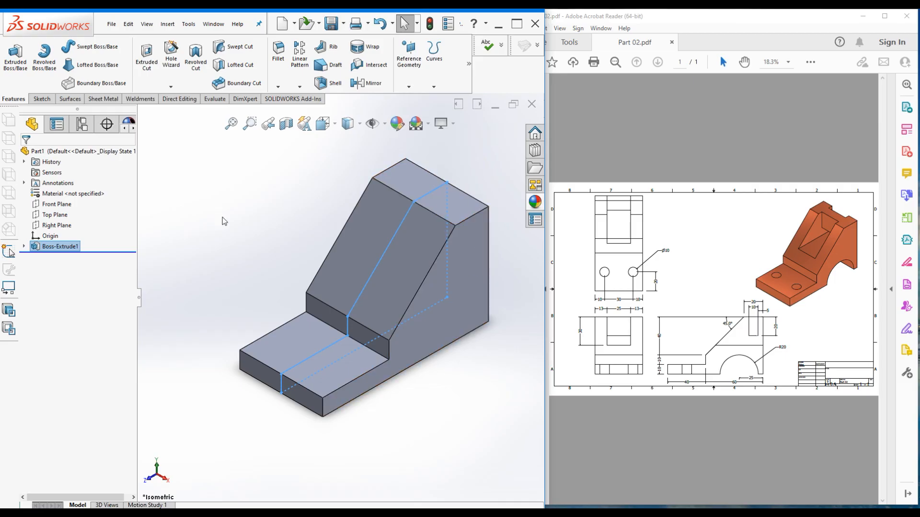
# Open Sketch2 on the block's stepped side face and view it Normal To
pyautogui.click(254, 208)
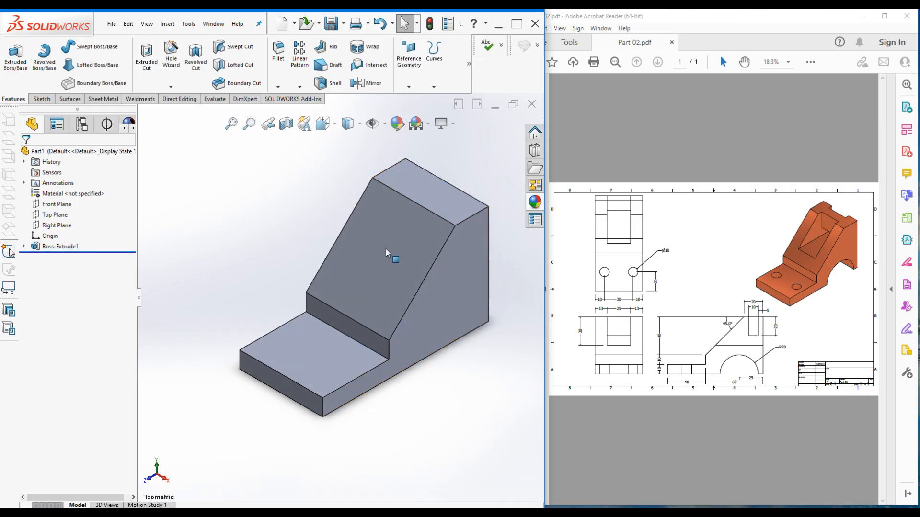
pyautogui.click(463, 272)
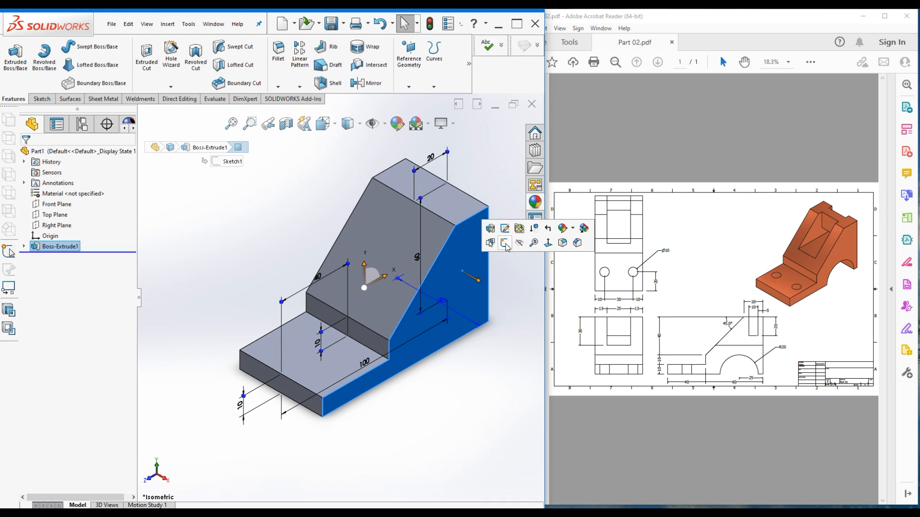
pyautogui.click(308, 206)
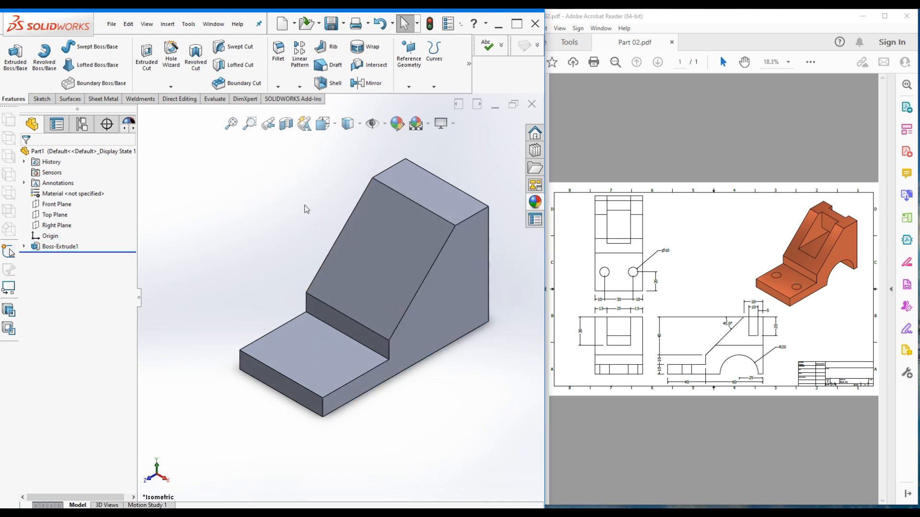
pyautogui.click(41, 99)
pyautogui.click(12, 60)
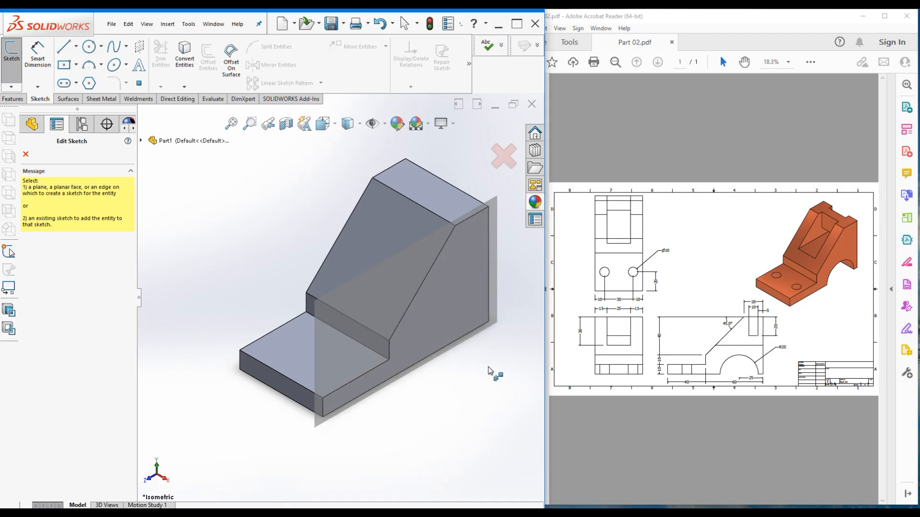
pyautogui.click(459, 280)
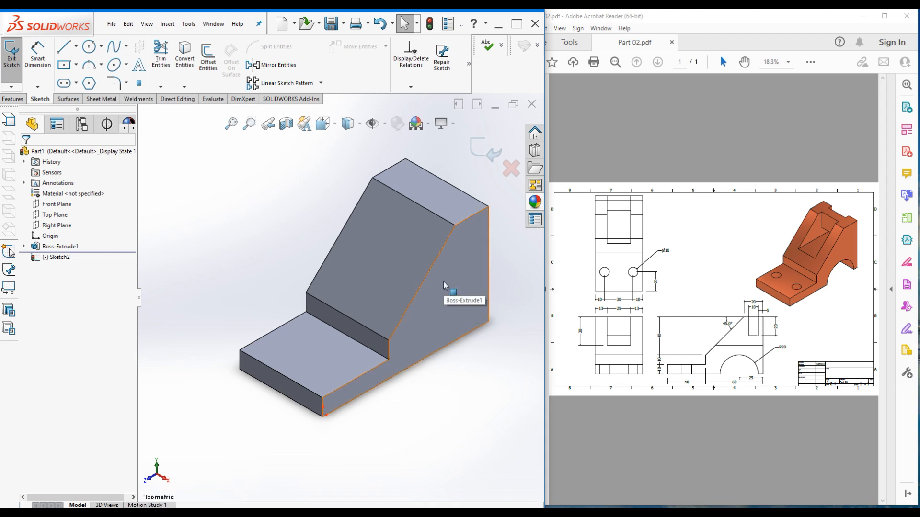
pyautogui.hotkey('ctrl', '8')
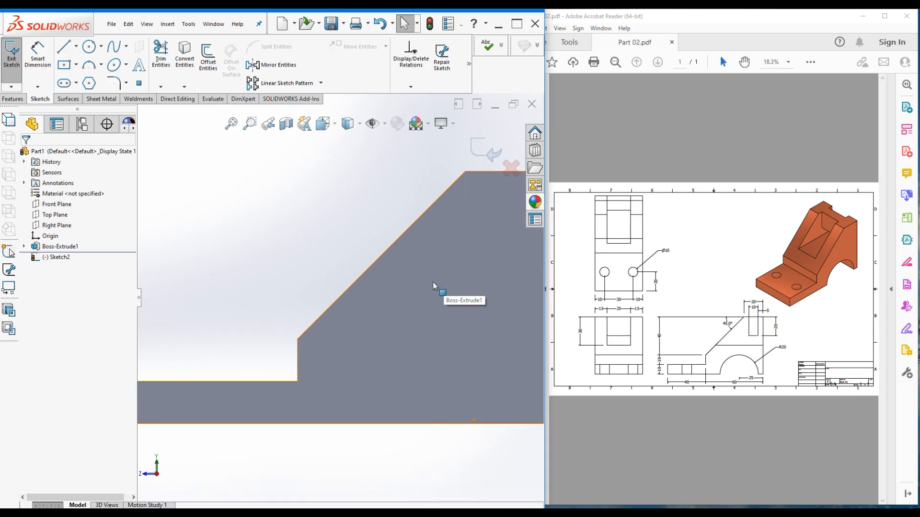
pyautogui.scroll(1, 392, 284)
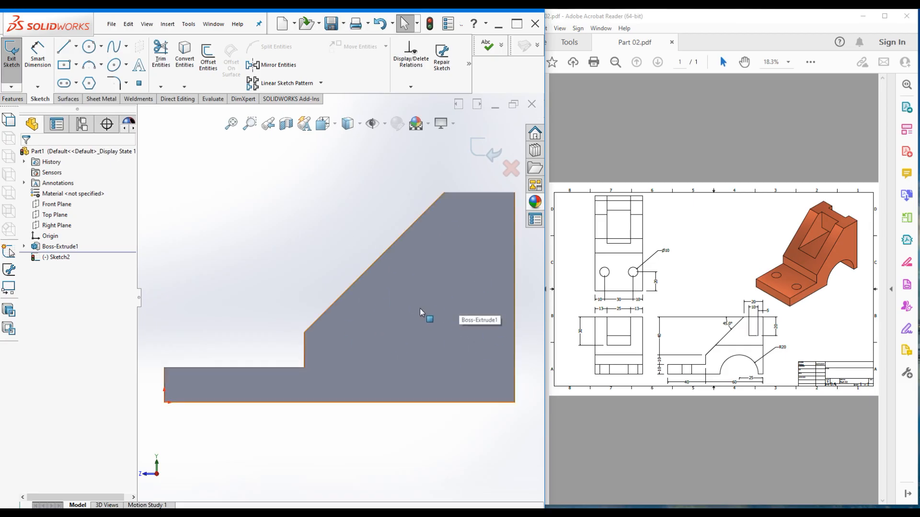
# Draw a Ø40 circle centred on the block's bottom edge
pyautogui.click(89, 47)
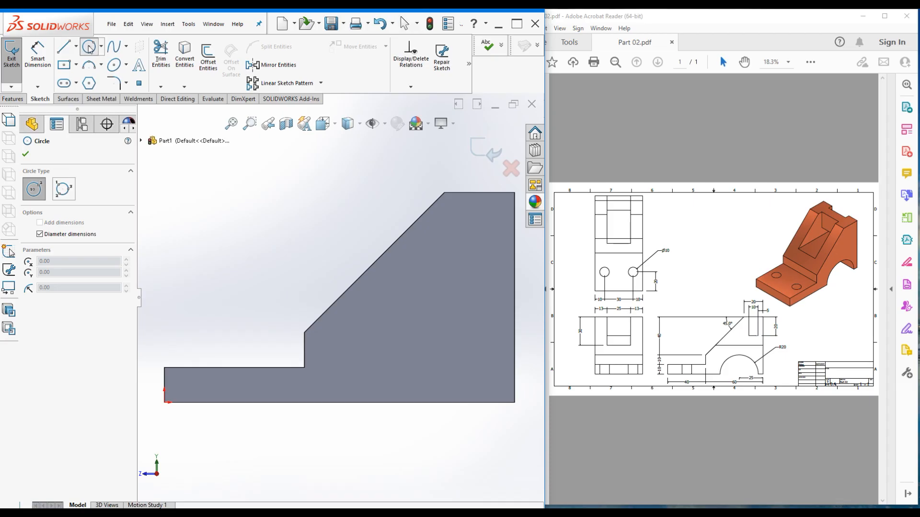
pyautogui.click(426, 402)
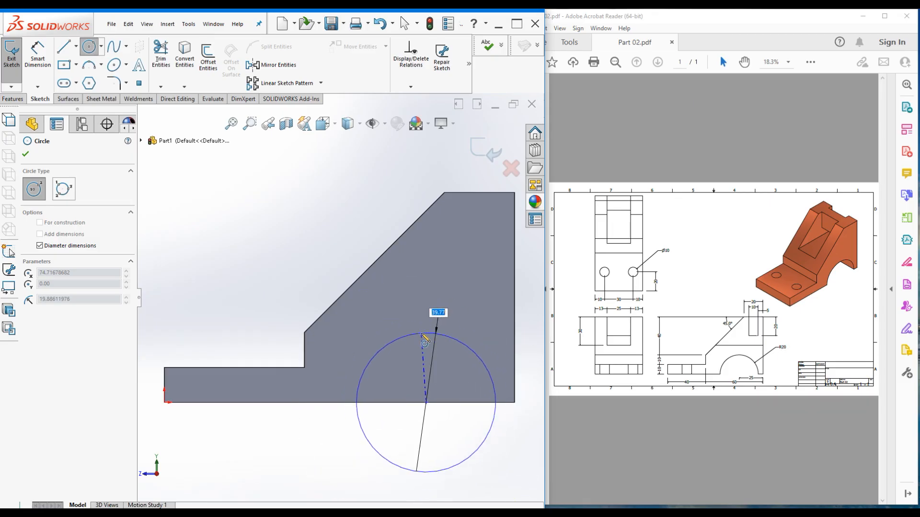
pyautogui.write('40')
pyautogui.press('Return')
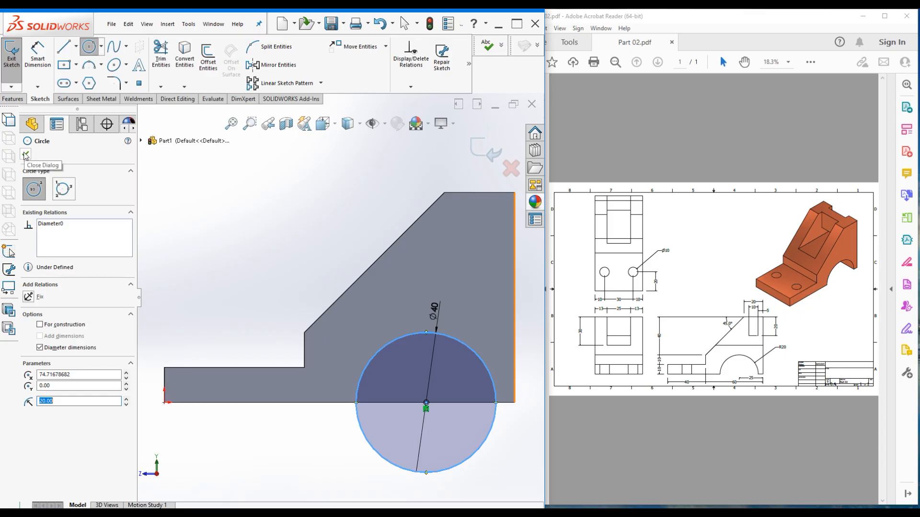
# Dimension the circle's centre 25 mm from the block's right edge
pyautogui.click(37, 50)
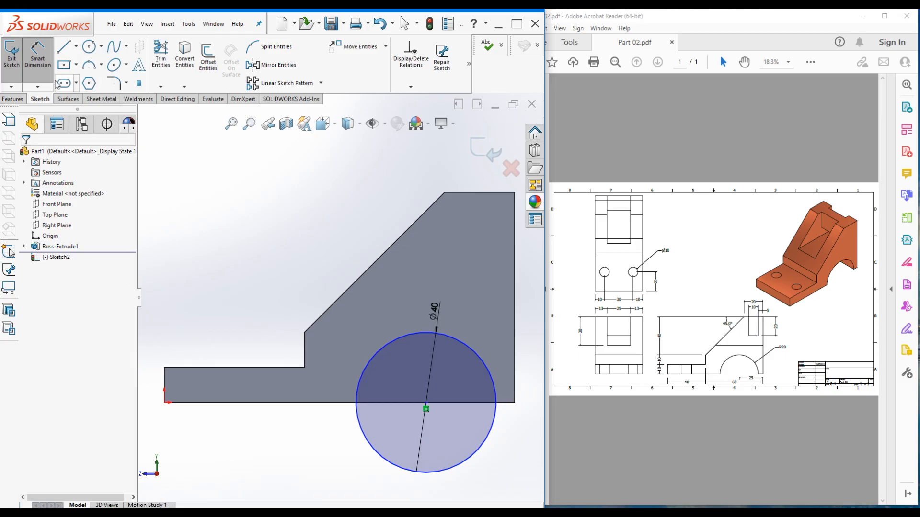
pyautogui.click(475, 355)
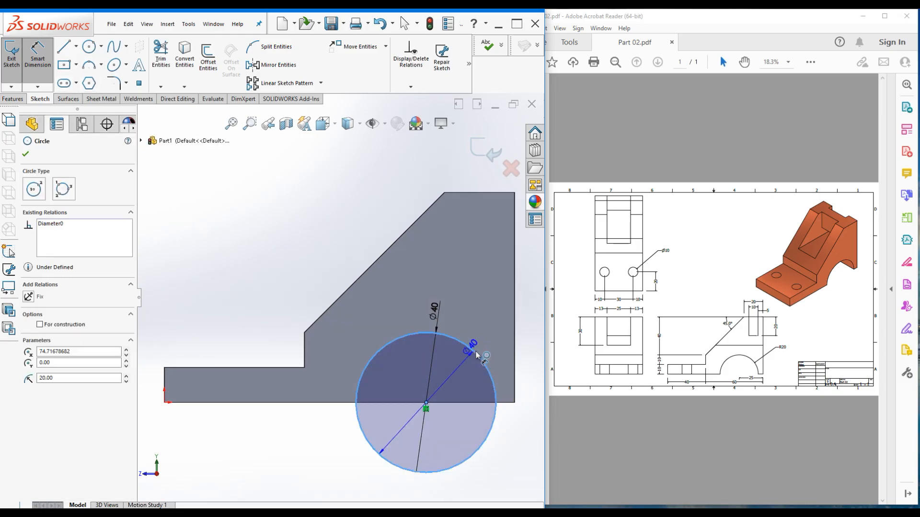
pyautogui.click(514, 347)
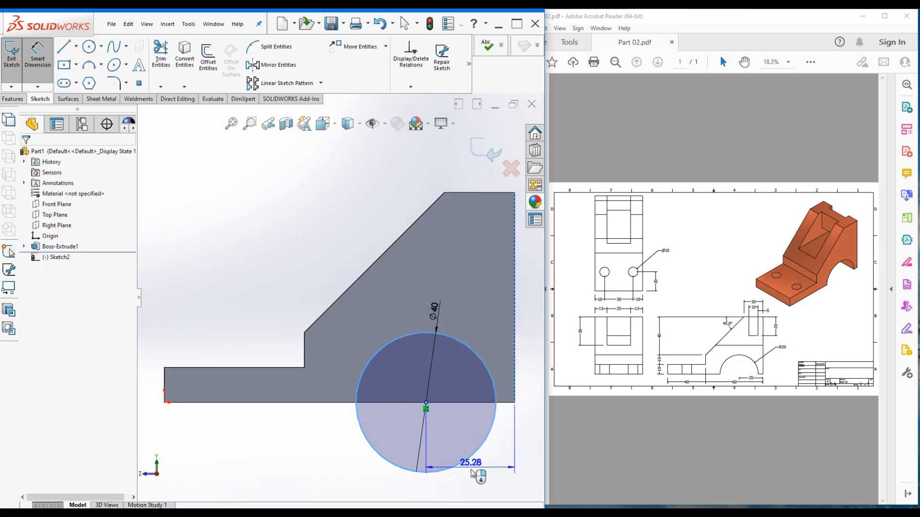
pyautogui.click(471, 491)
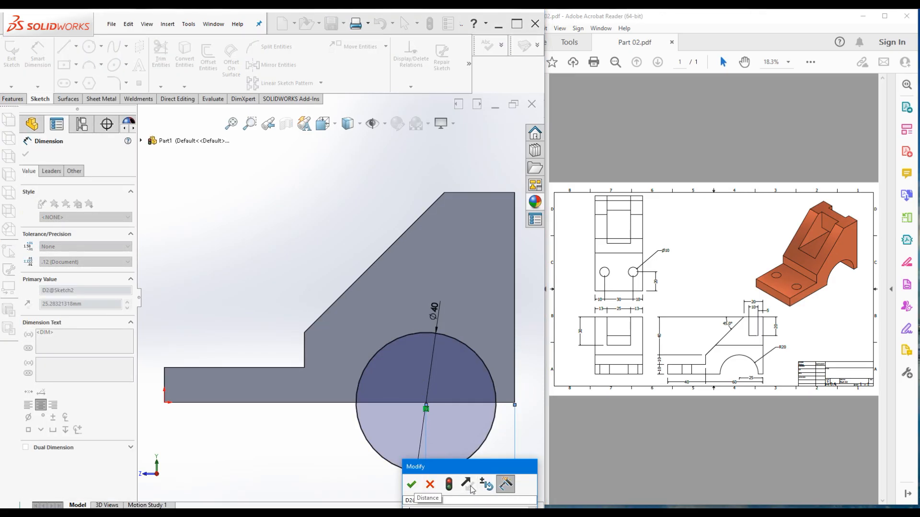
pyautogui.write('25')
pyautogui.press('Return')
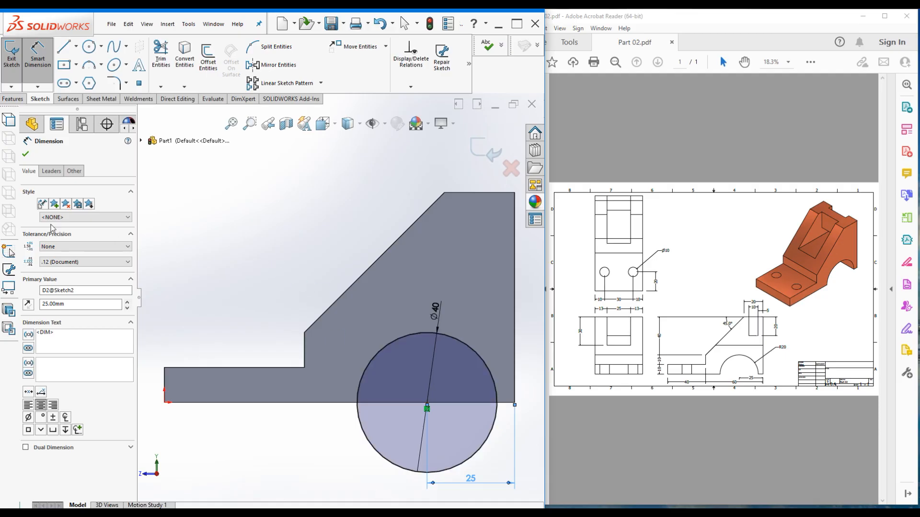
pyautogui.click(13, 99)
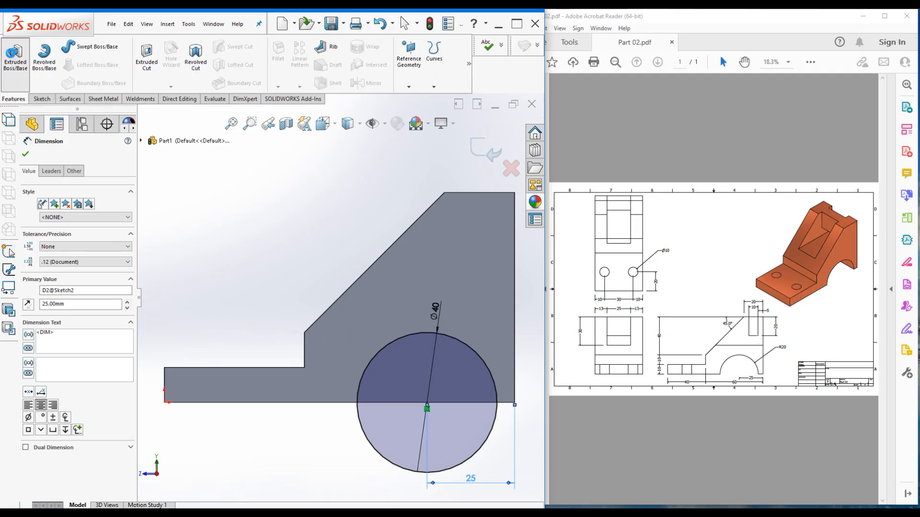
# Cancel the accidental boss and cut the Ø40 circle Through All as Cut-Extrude1
pyautogui.click(15, 55)
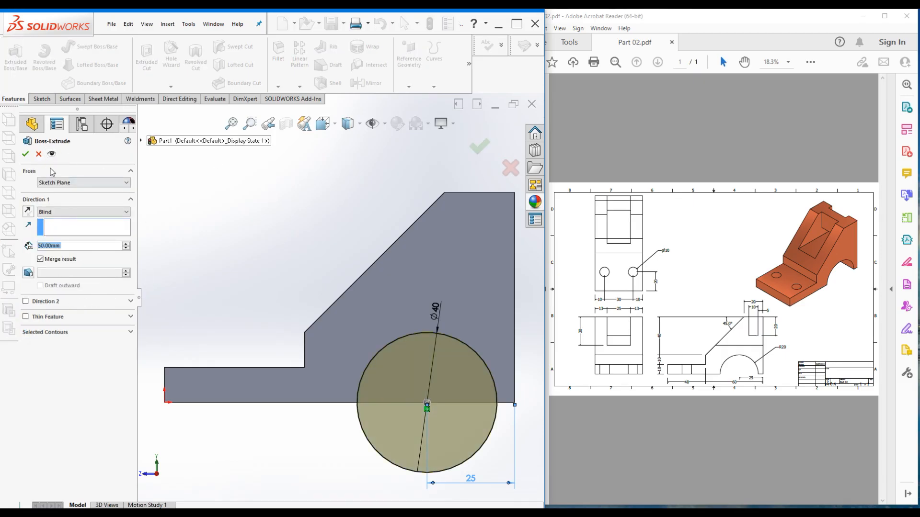
pyautogui.click(39, 154)
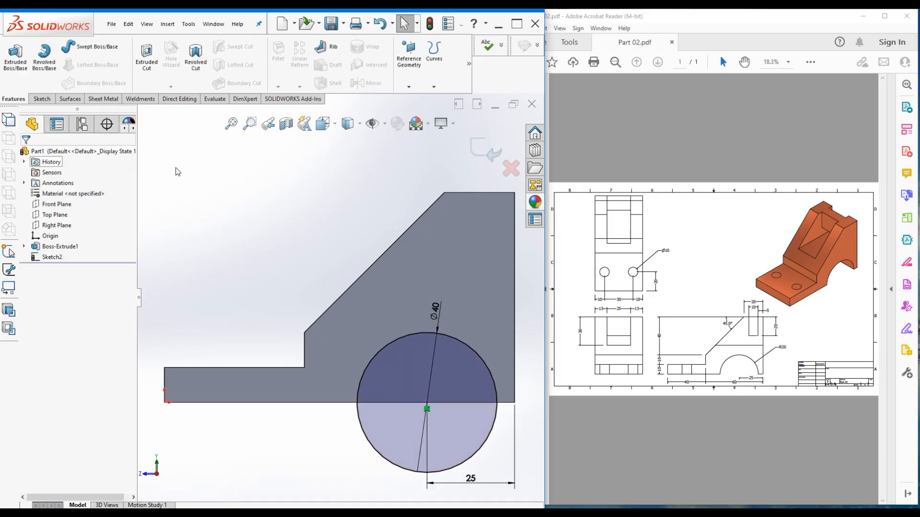
pyautogui.click(147, 53)
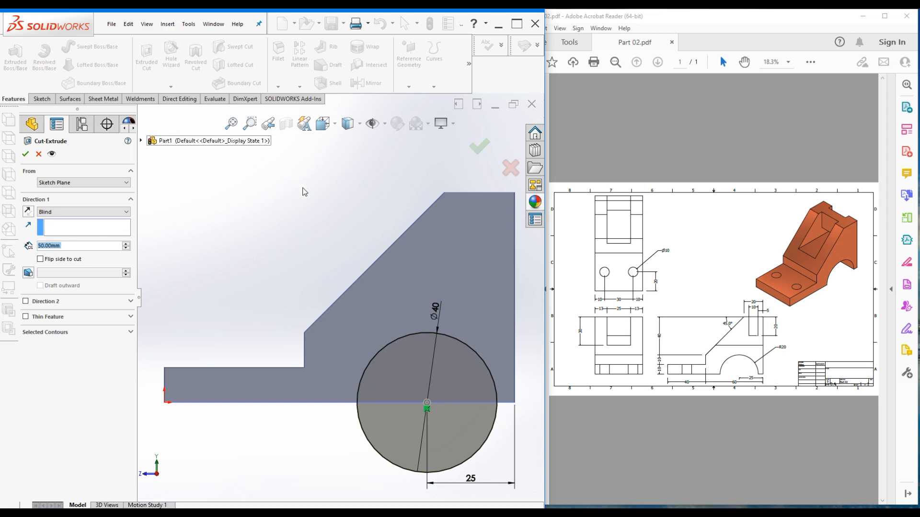
pyautogui.hotkey('ctrl', '7')
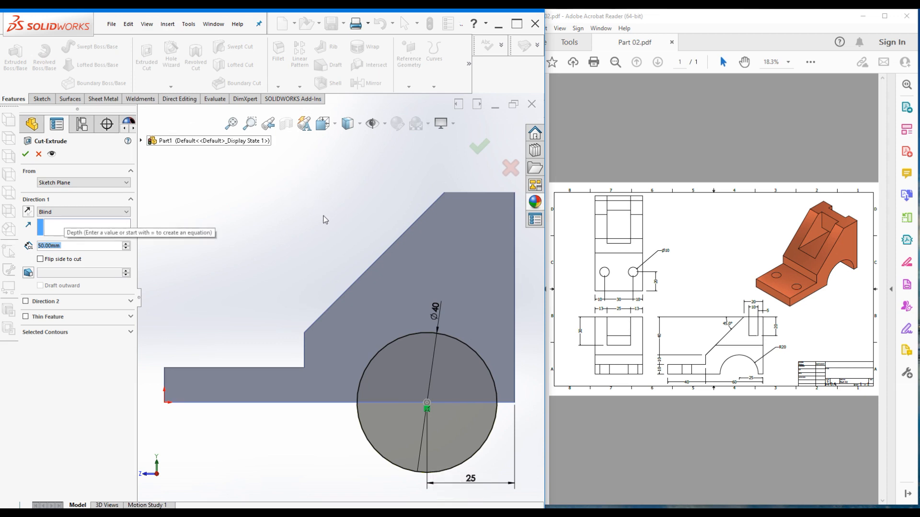
pyautogui.hotkey('ctrl', '7')
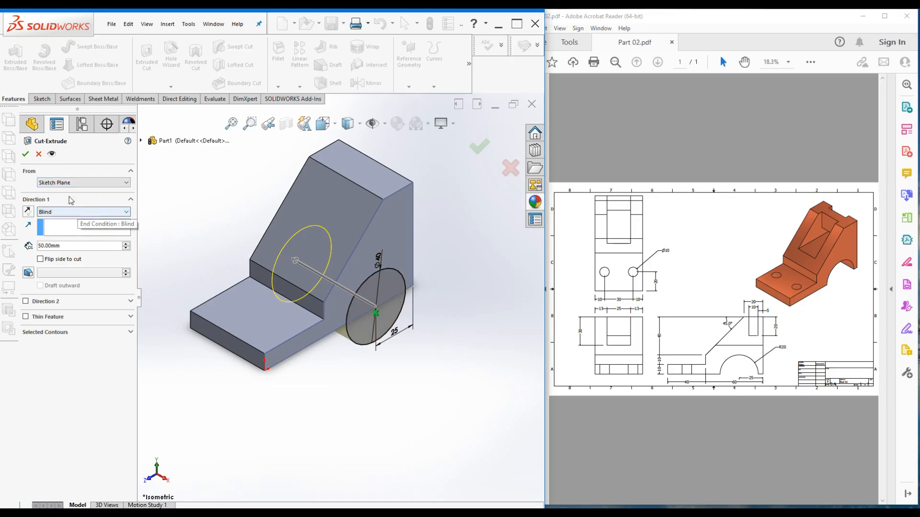
pyautogui.click(58, 213)
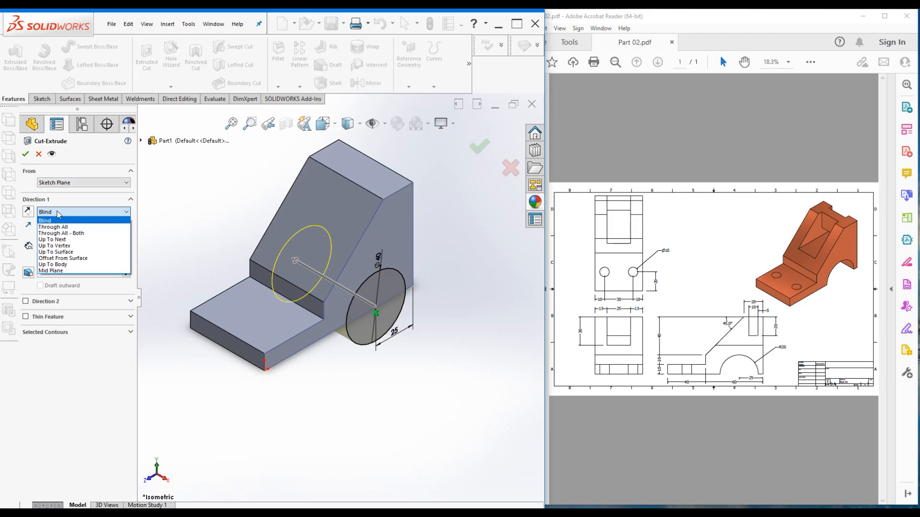
pyautogui.click(58, 227)
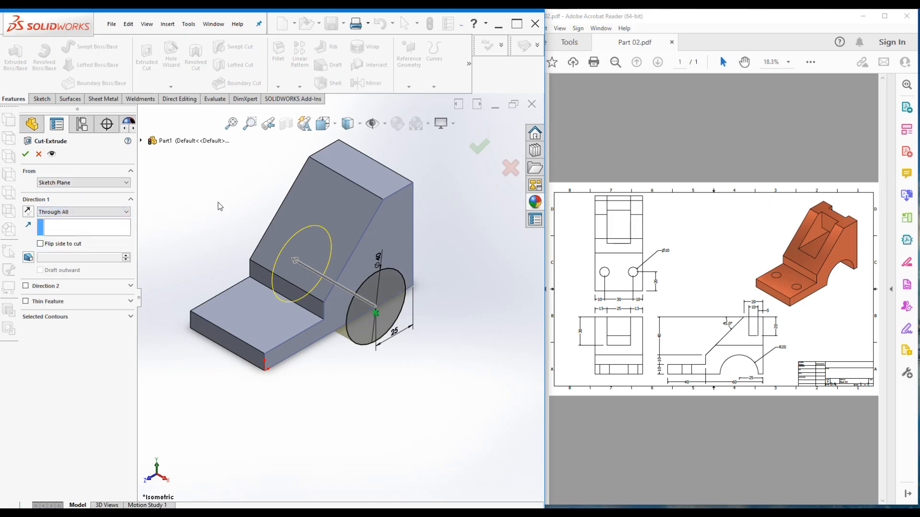
pyautogui.scroll(-2, 175, 226)
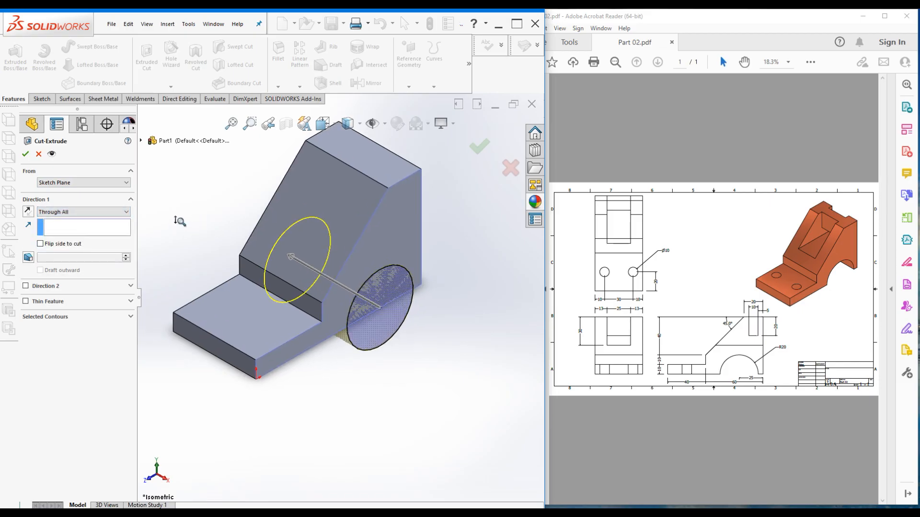
pyautogui.scroll(5, 181, 223)
pyautogui.moveTo(274, 252); pyautogui.dragTo(286, 369, button='middle')
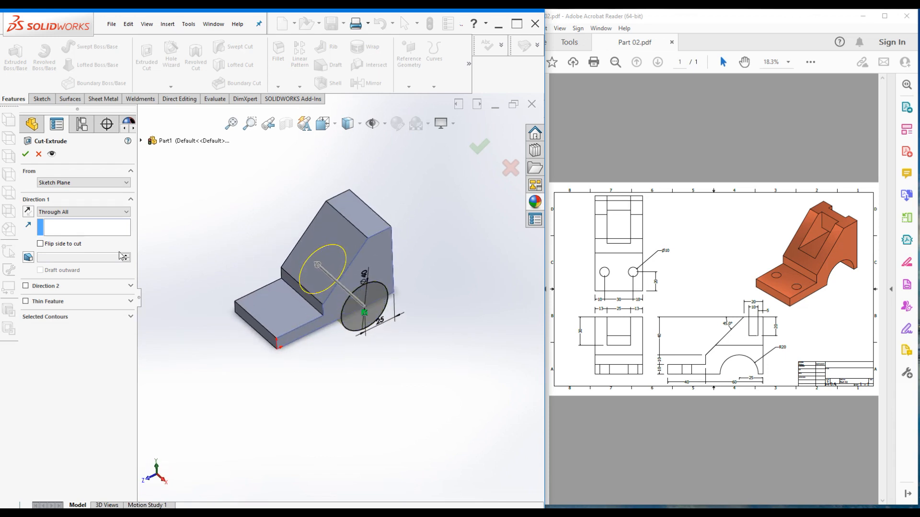
pyautogui.click(25, 154)
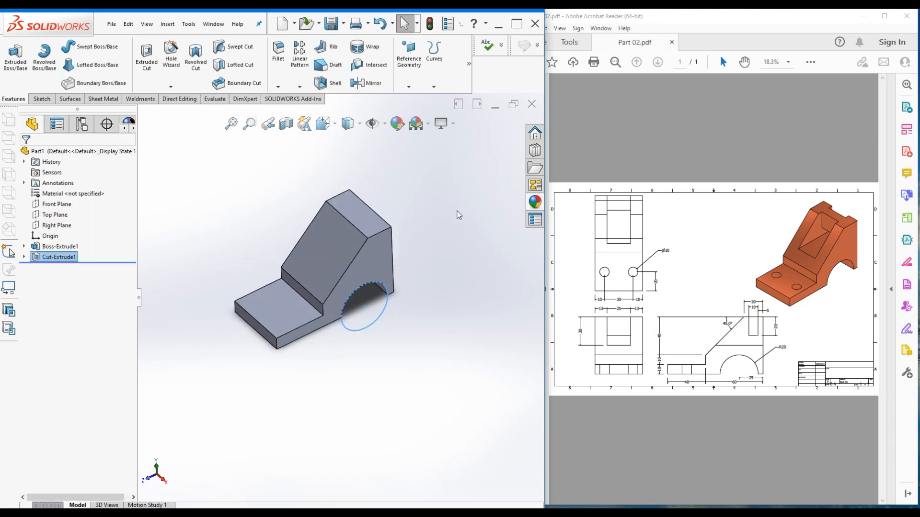
# Switch to isometric view and deselect the arch cut Cut-Extrude1
pyautogui.hotkey('ctrl', '7')
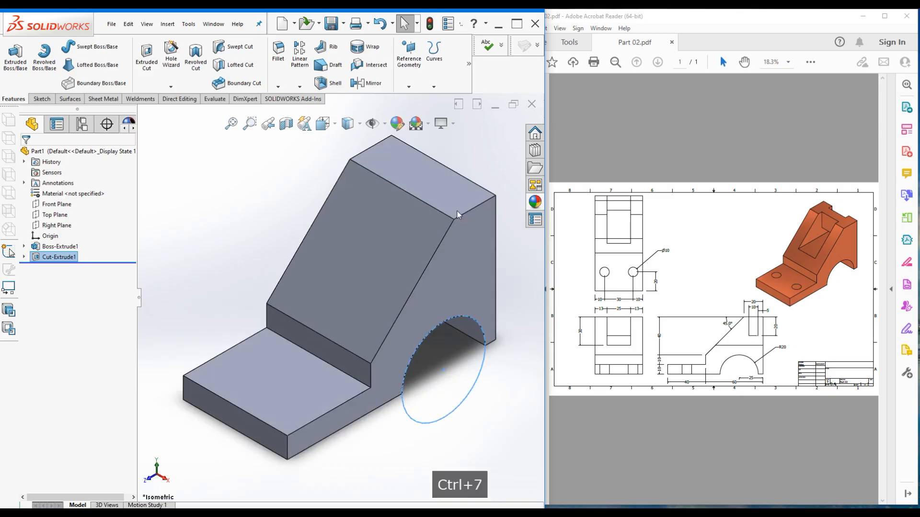
pyautogui.click(230, 195)
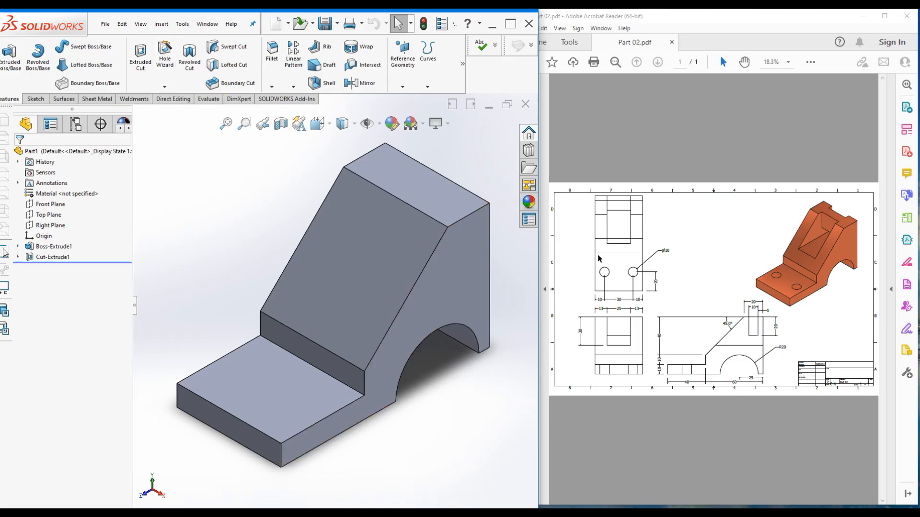
# Start and cancel the Hole Wizard, then browse the Insert > Features command list
pyautogui.click(166, 56)
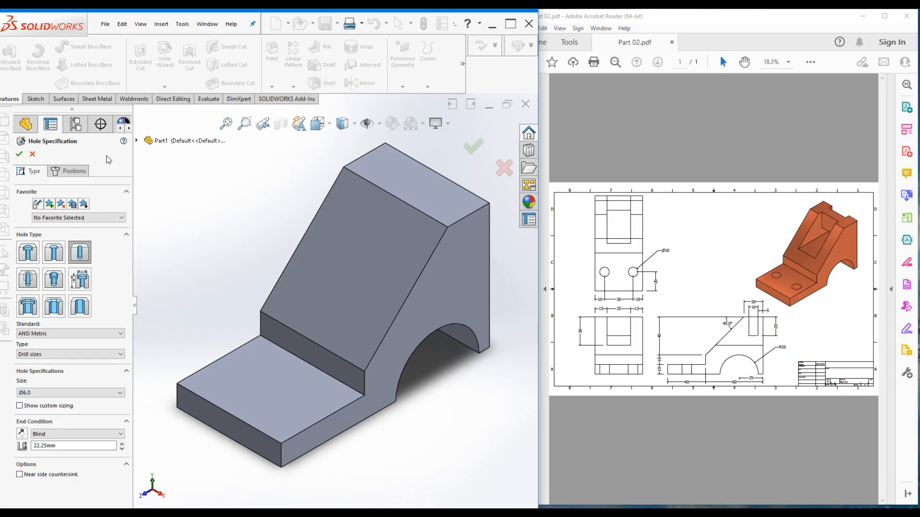
pyautogui.press('Escape')
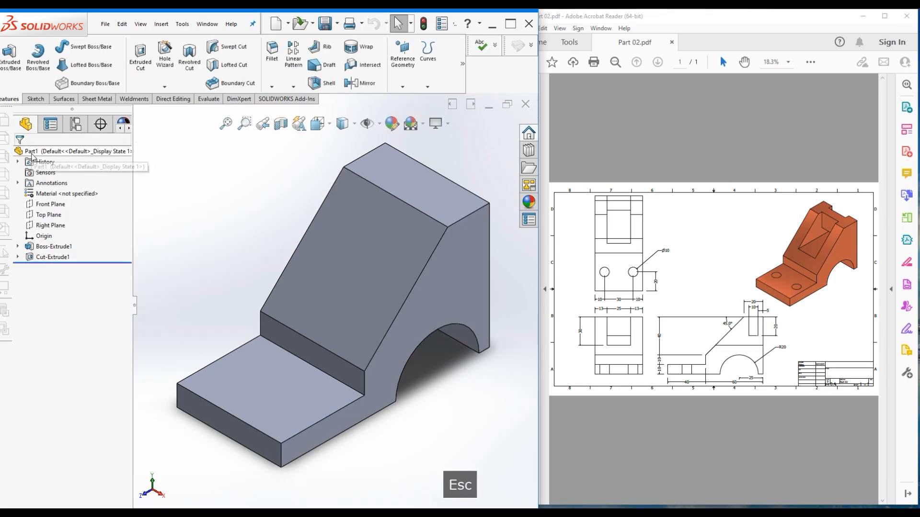
pyautogui.click(159, 26)
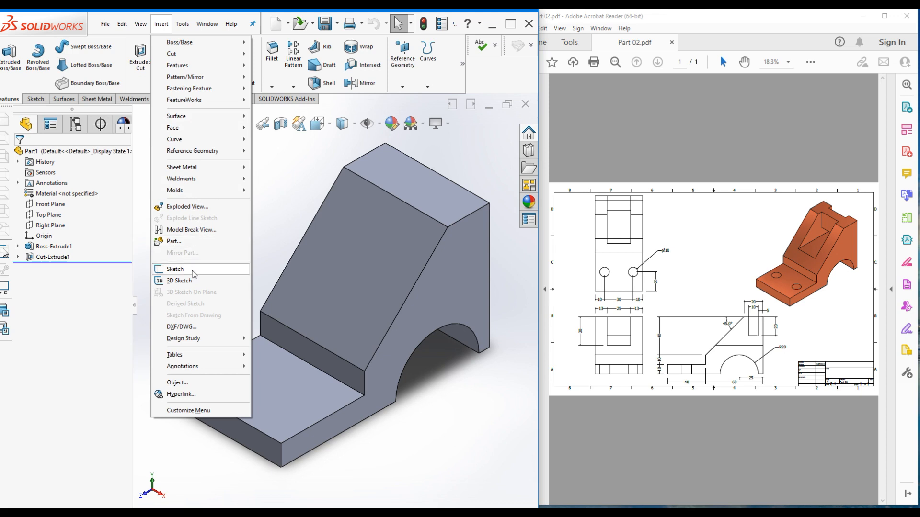
pyautogui.moveTo(207, 66)
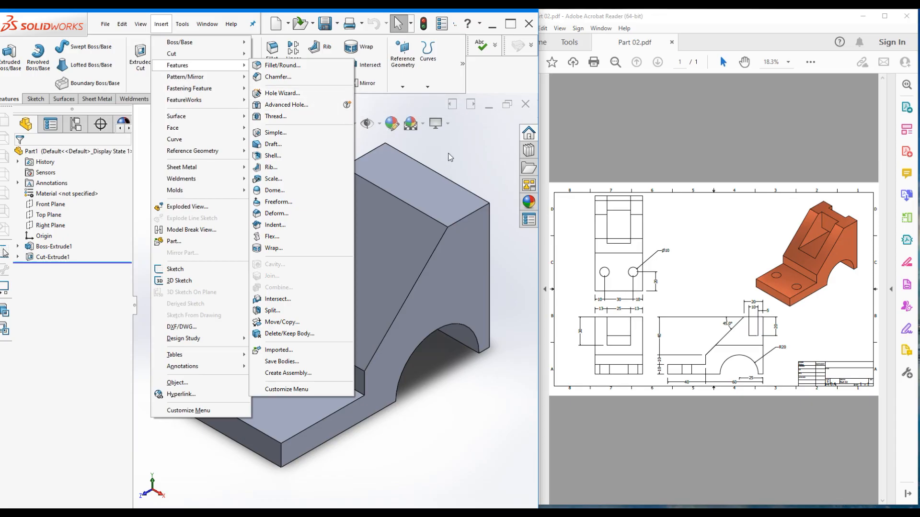
# Launch Hole Wizard from the Features list to begin a new hole
pyautogui.click(481, 163)
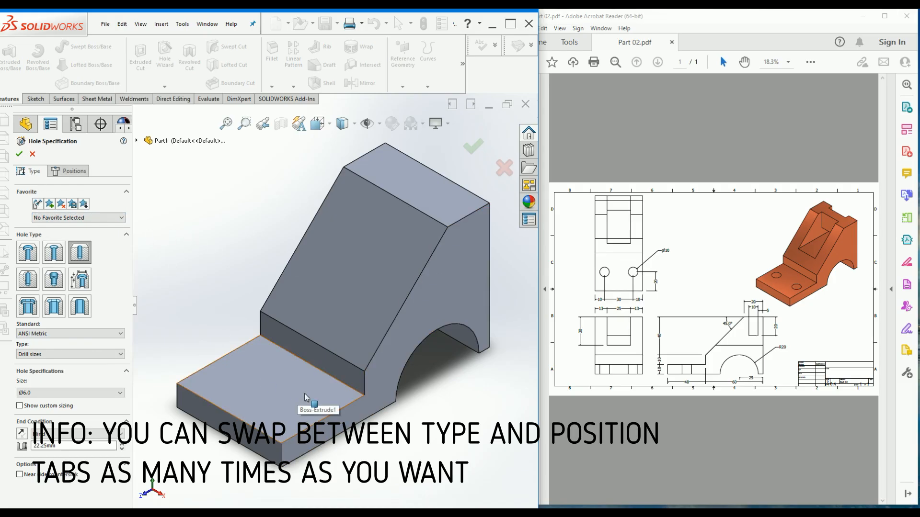
pyautogui.click(73, 172)
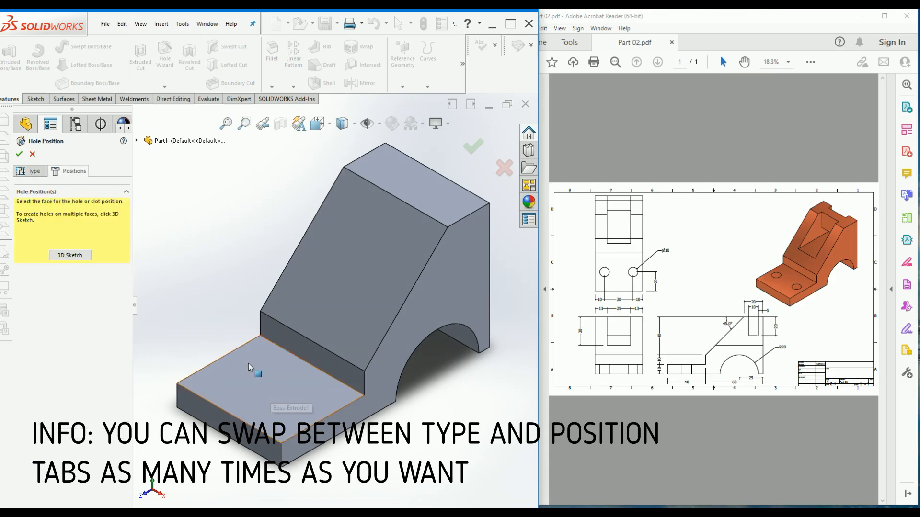
pyautogui.click(255, 389)
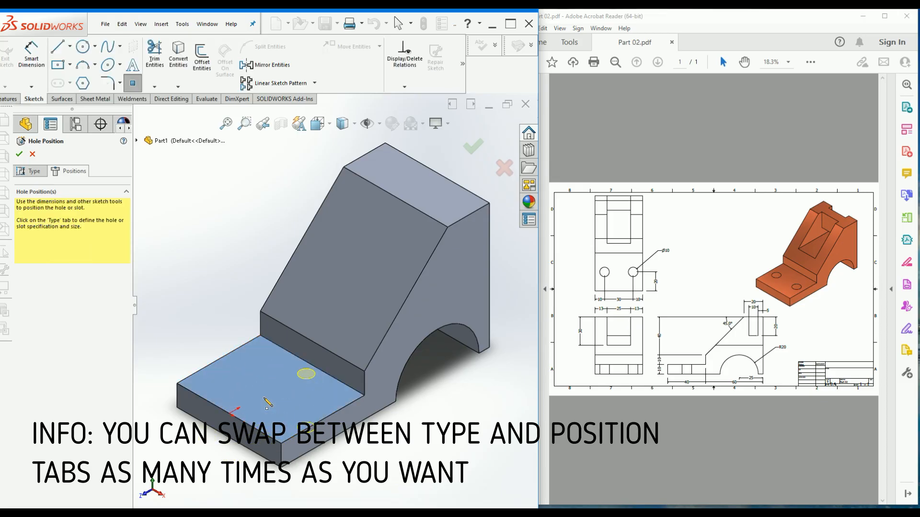
pyautogui.click(274, 382)
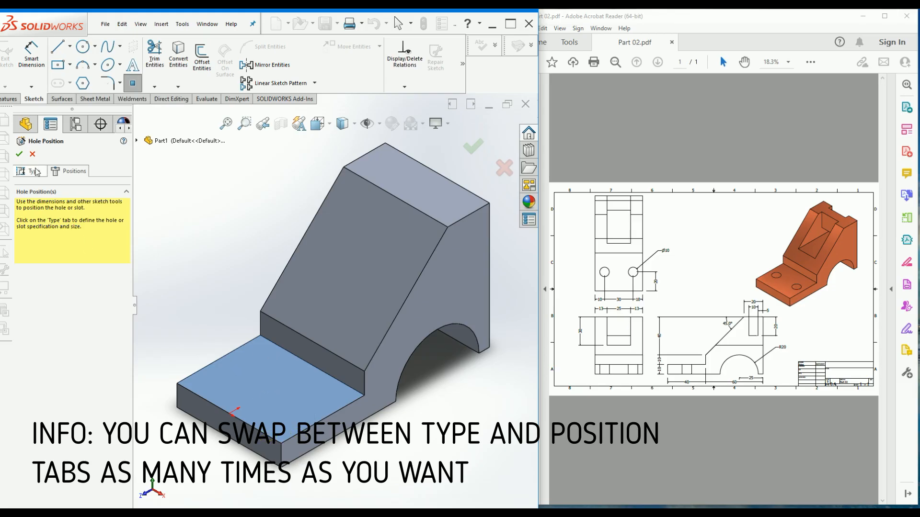
pyautogui.click(35, 172)
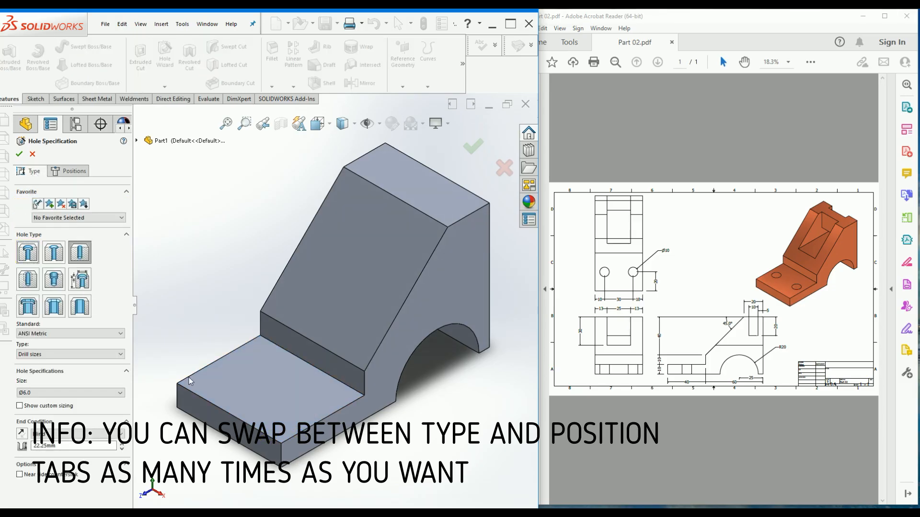
pyautogui.click(69, 171)
pyautogui.click(266, 375)
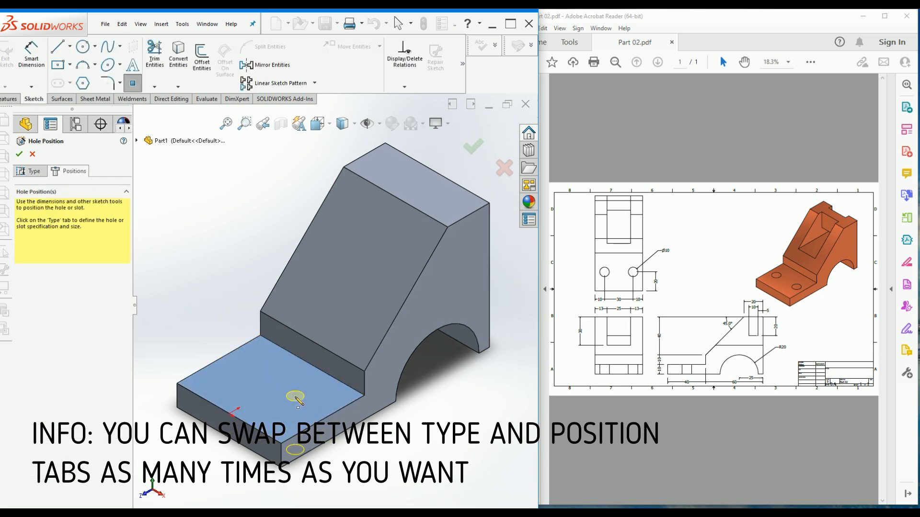
pyautogui.click(30, 172)
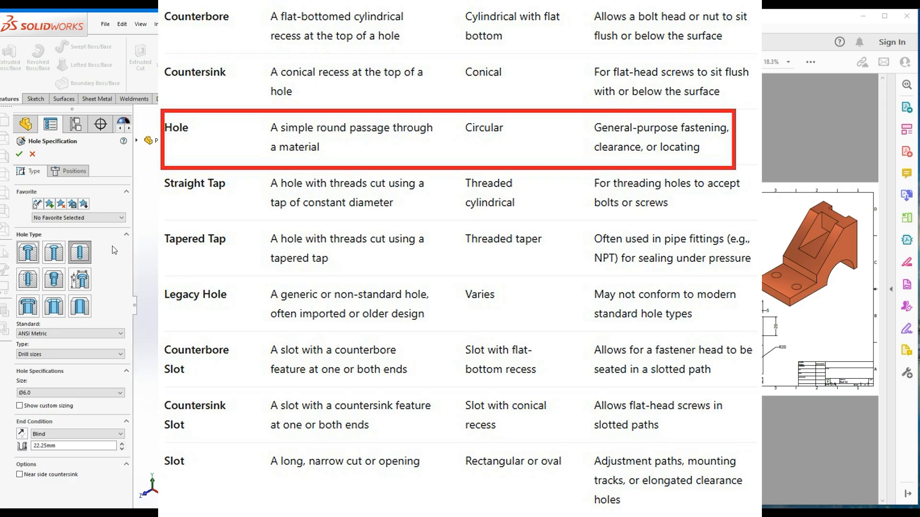
# Choose the plain straight Hole type and keep ANSI Metric as the standard
pyautogui.click(79, 252)
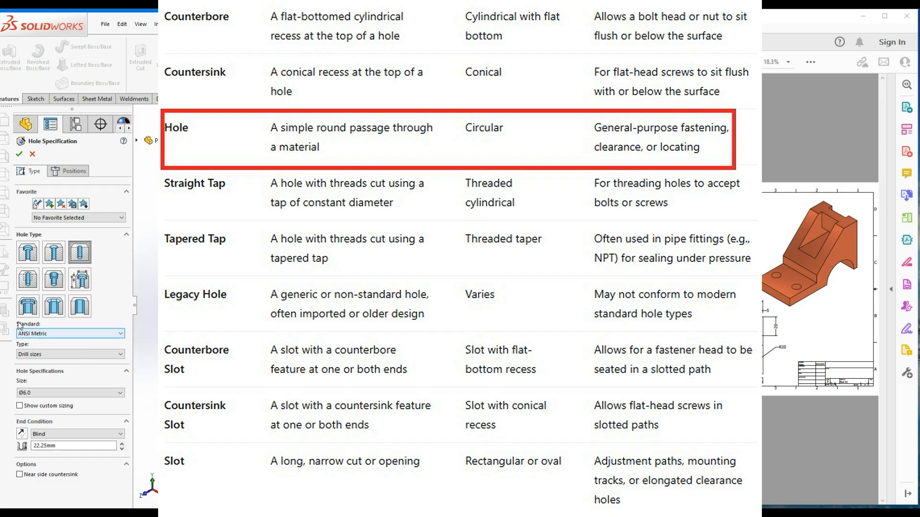
pyautogui.click(54, 335)
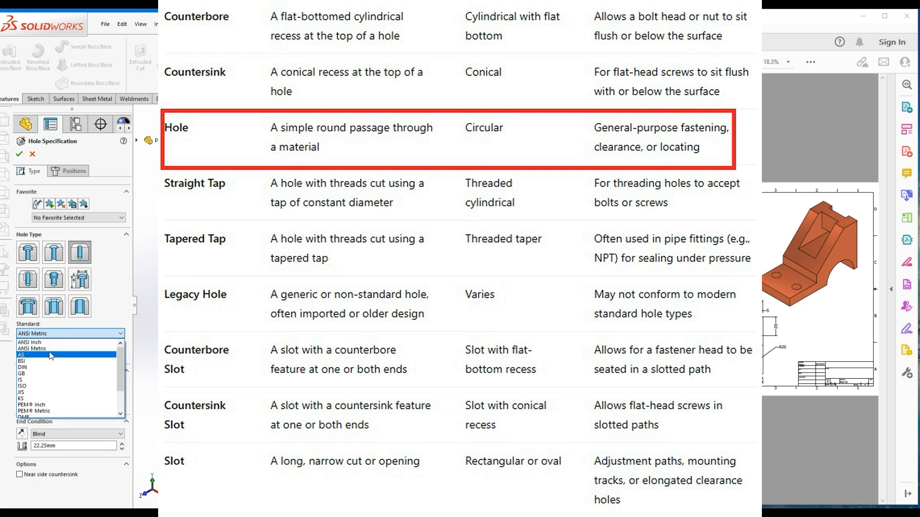
pyautogui.scroll(-1, 39, 361)
pyautogui.scroll(1, 39, 361)
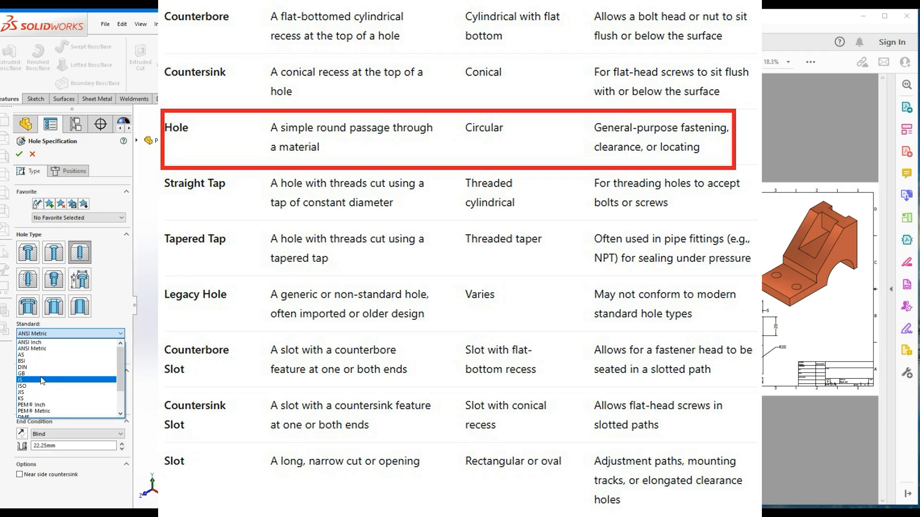
pyautogui.click(36, 351)
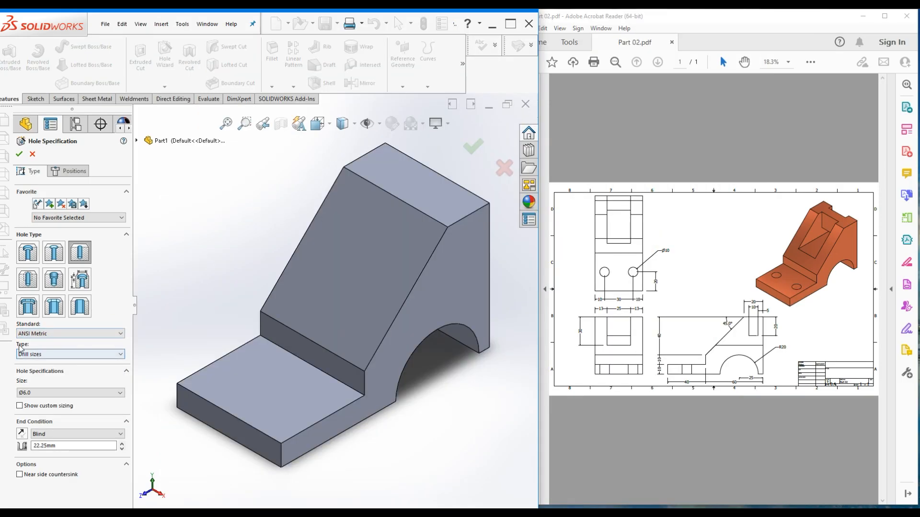
# Keep Drill sizes as the hole type and pick a Ø10.0 diameter
pyautogui.click(53, 358)
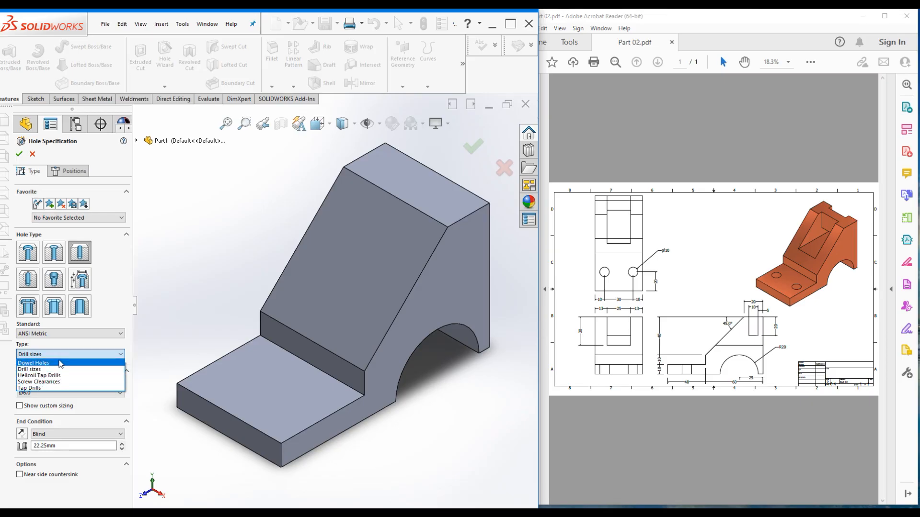
pyautogui.click(23, 370)
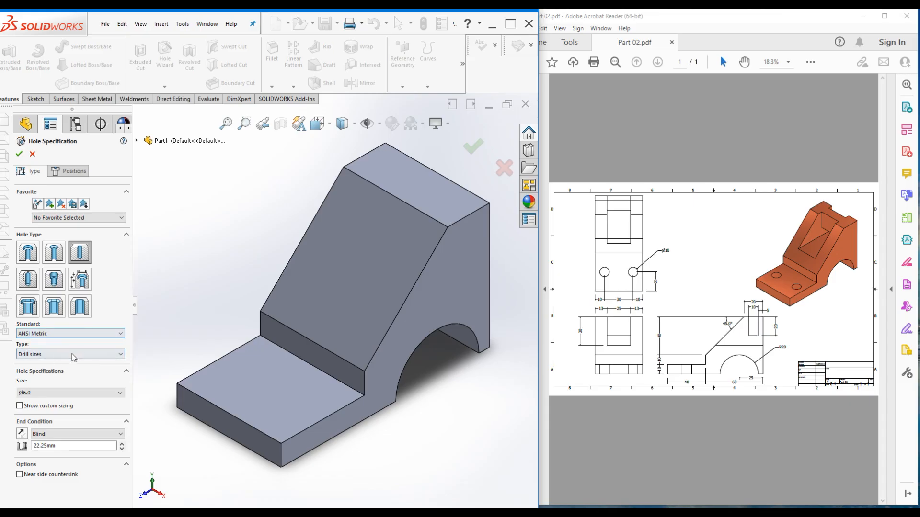
pyautogui.click(50, 393)
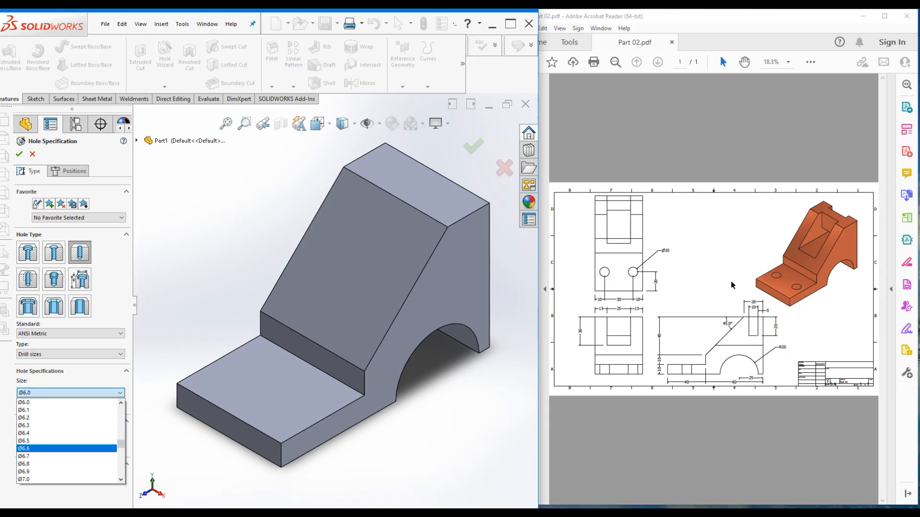
pyautogui.scroll(-6, 72, 445)
pyautogui.scroll(-4, 41, 454)
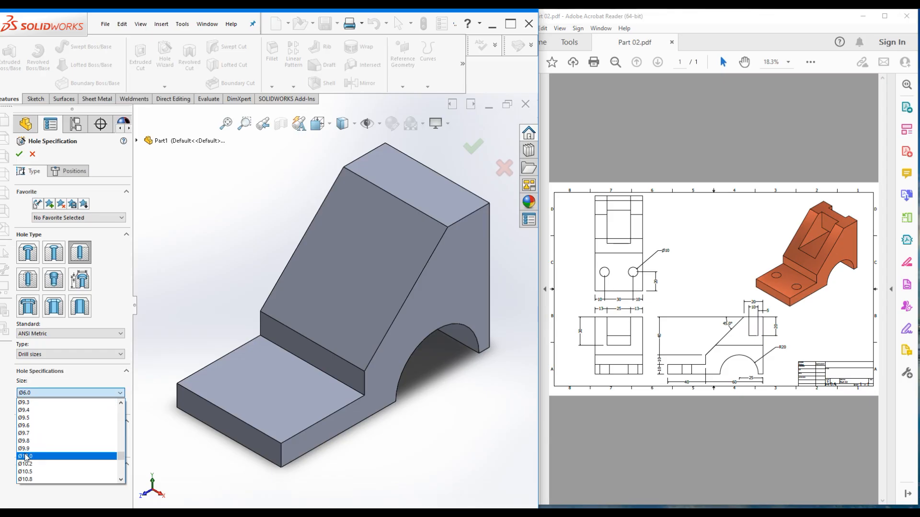
pyautogui.click(37, 464)
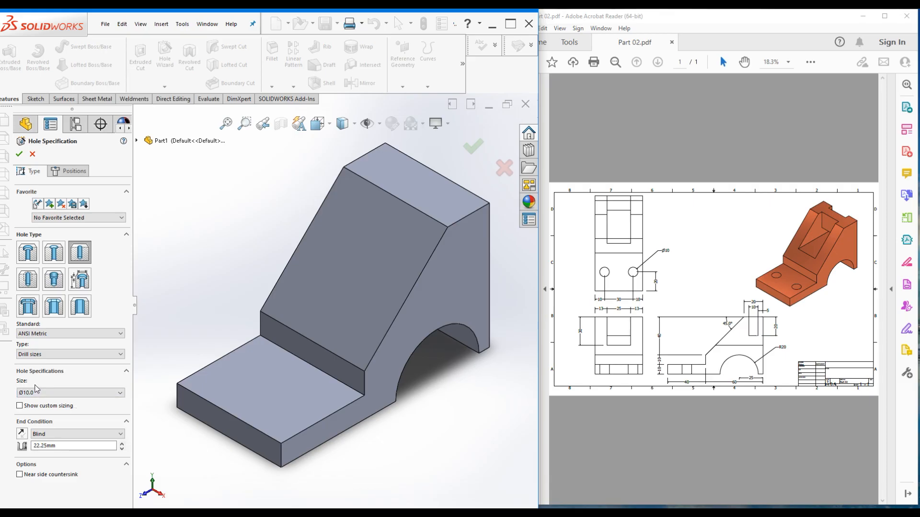
# Try a custom 10 mm diameter, then reset it and turn custom sizing off
pyautogui.click(20, 407)
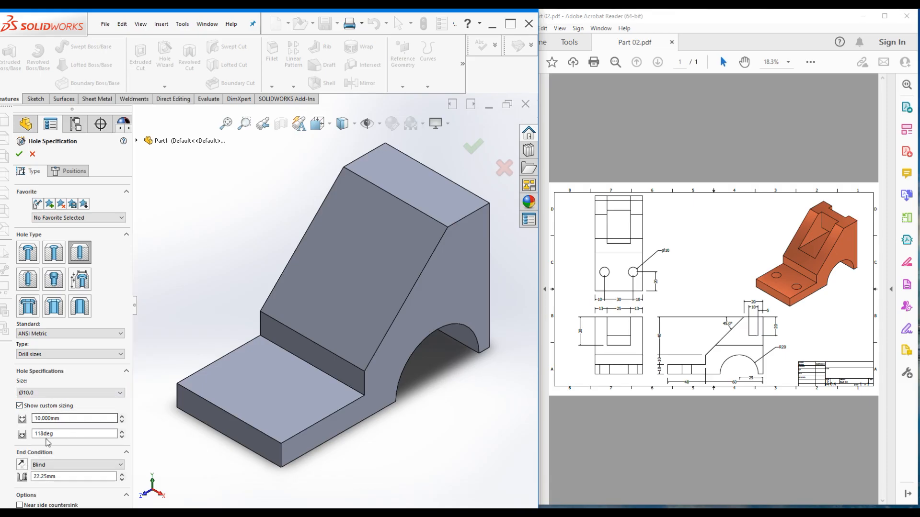
pyautogui.moveTo(59, 422); pyautogui.dragTo(12, 424)
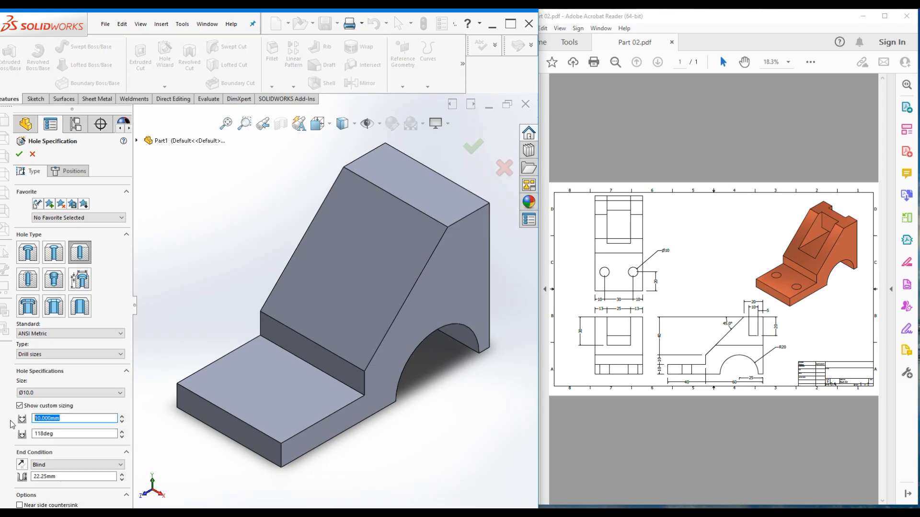
pyautogui.write('10.5')
pyautogui.click(105, 402)
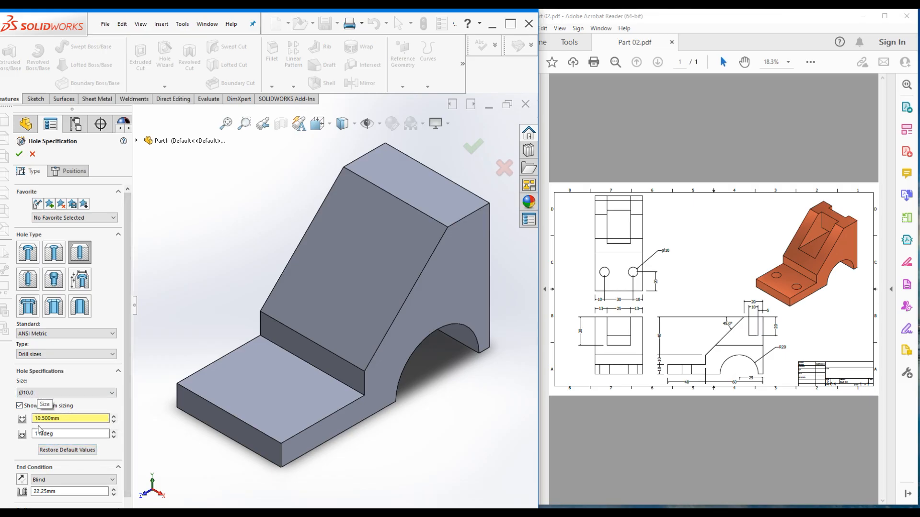
pyautogui.click(54, 451)
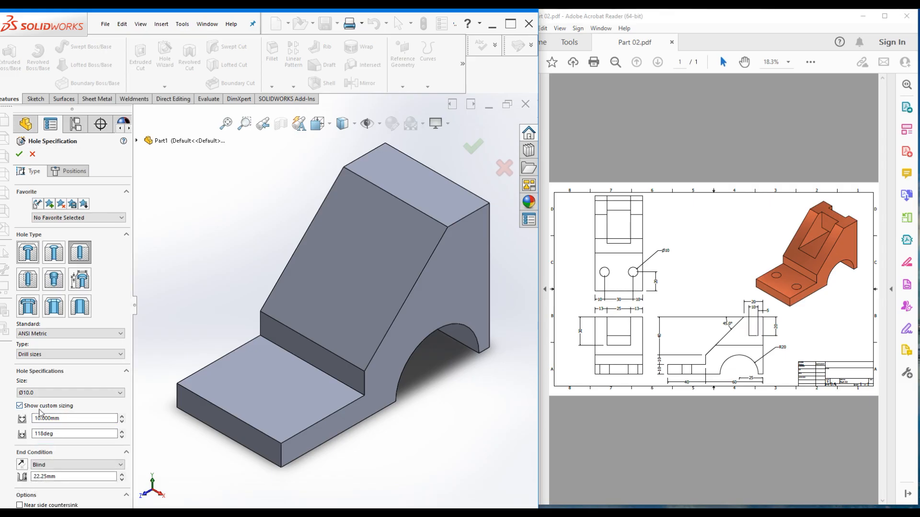
pyautogui.click(19, 406)
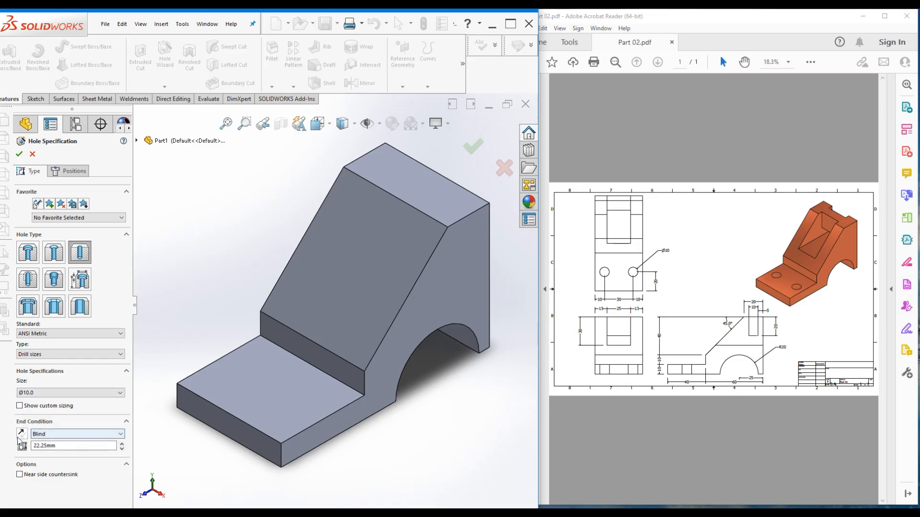
# Set the hole end condition to Through All and go to hole positioning
pyautogui.click(58, 434)
pyautogui.click(52, 444)
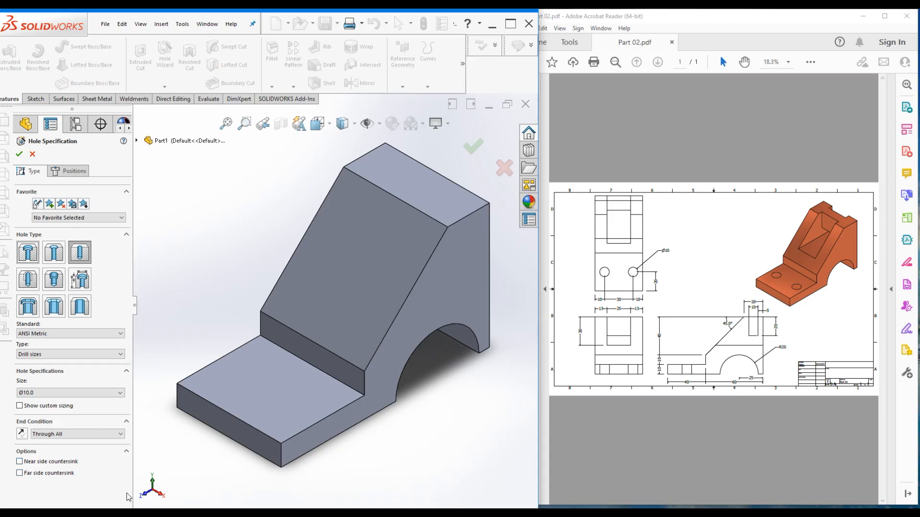
pyautogui.click(69, 171)
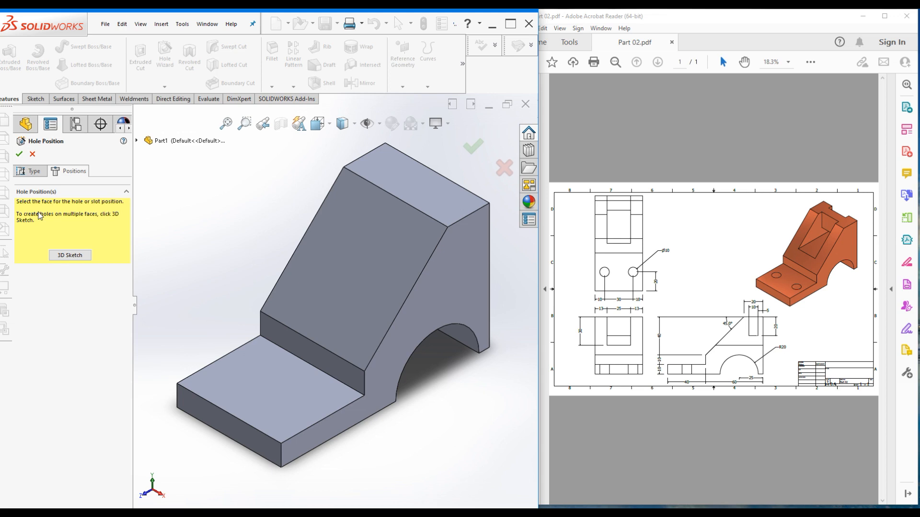
# Allow hole points on multiple faces and review the Ø10.0 Through All specification
pyautogui.click(69, 255)
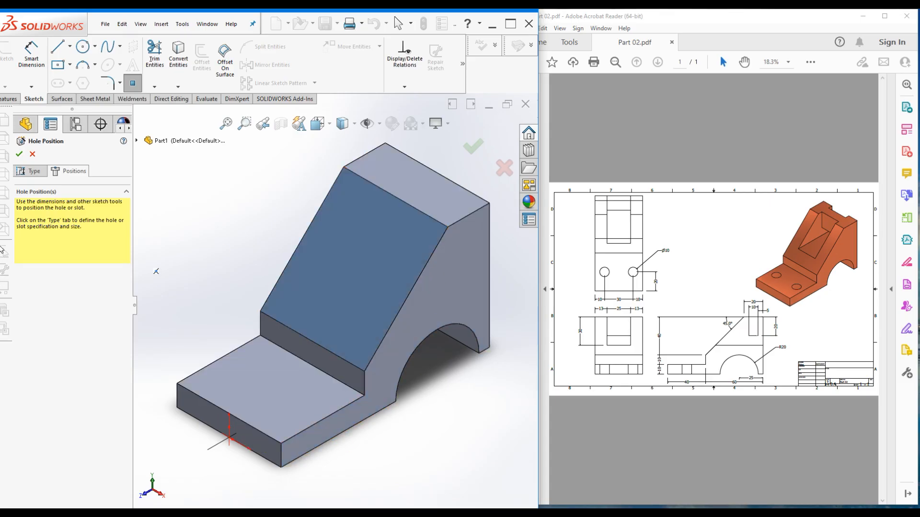
pyautogui.click(34, 171)
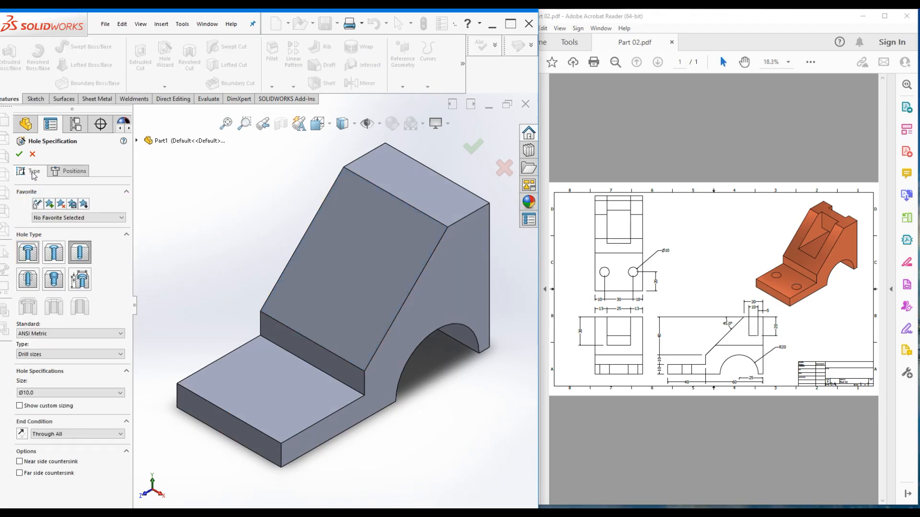
pyautogui.click(78, 172)
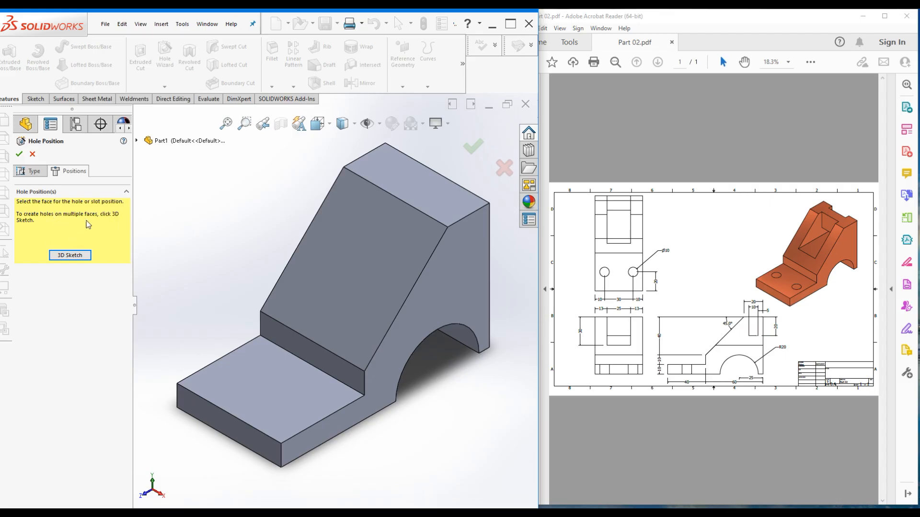
# Place two hole centre points on the bracket's lower base face
pyautogui.click(263, 388)
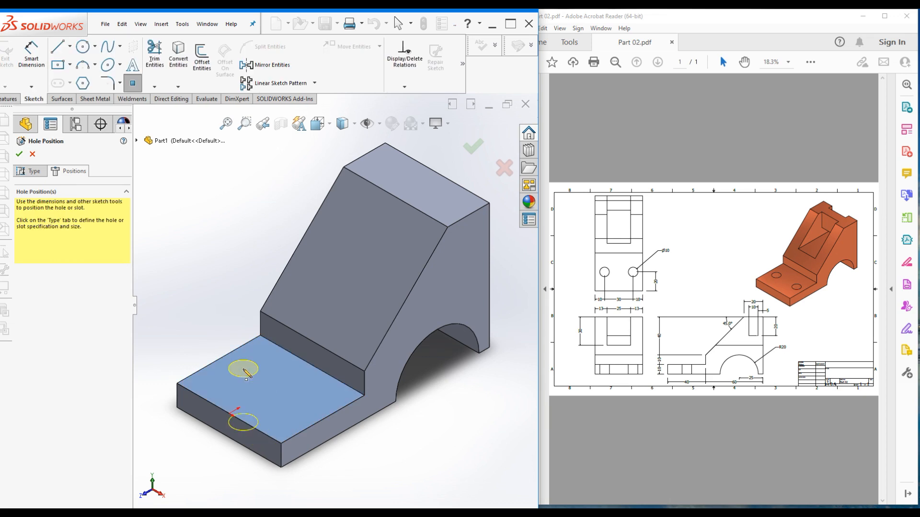
pyautogui.click(244, 369)
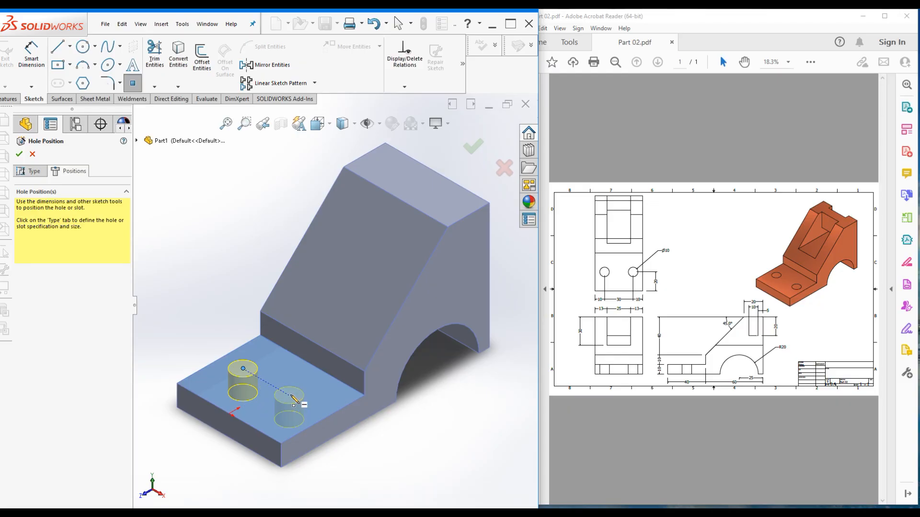
pyautogui.click(288, 395)
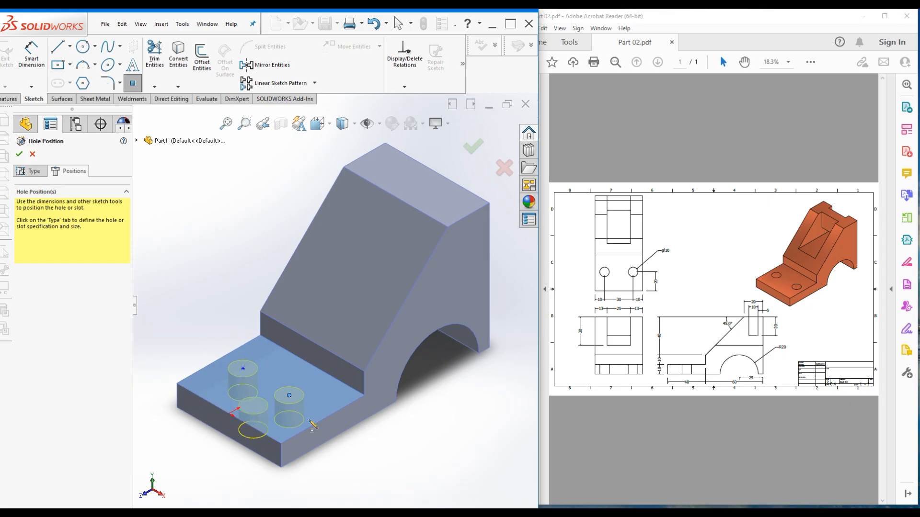
pyautogui.press('Escape')
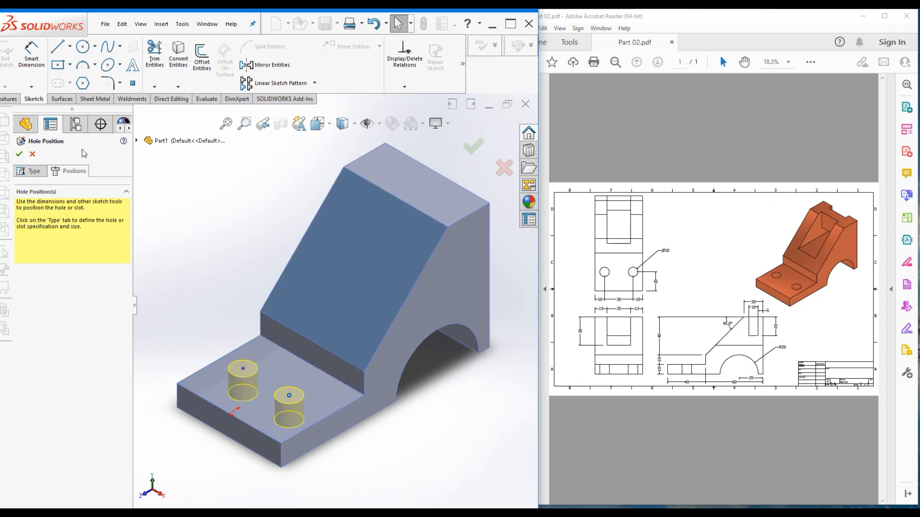
pyautogui.click(29, 49)
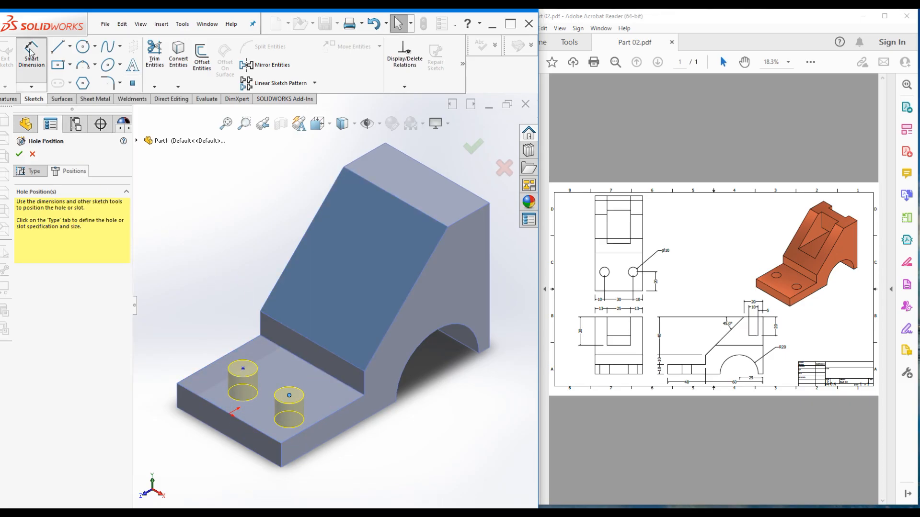
# Dimension the holes 30 mm apart and 10 mm from the base's side edge
pyautogui.click(228, 365)
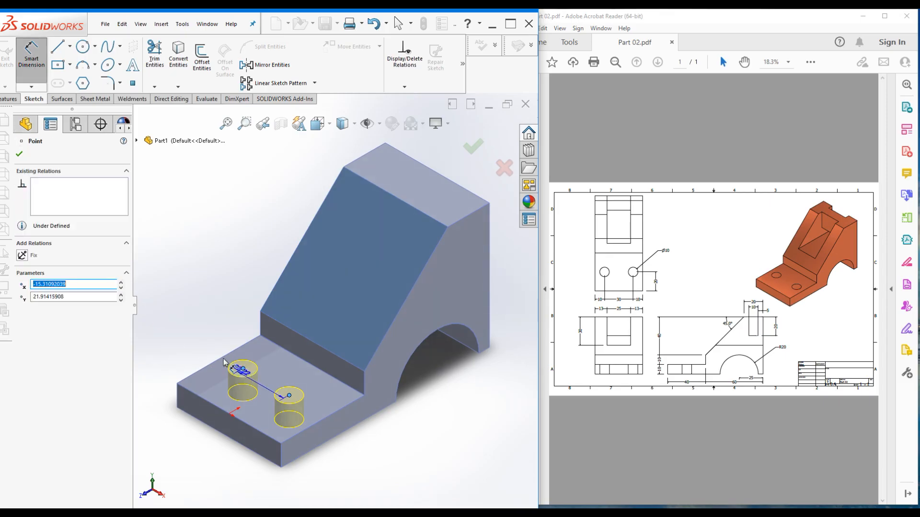
pyautogui.click(243, 368)
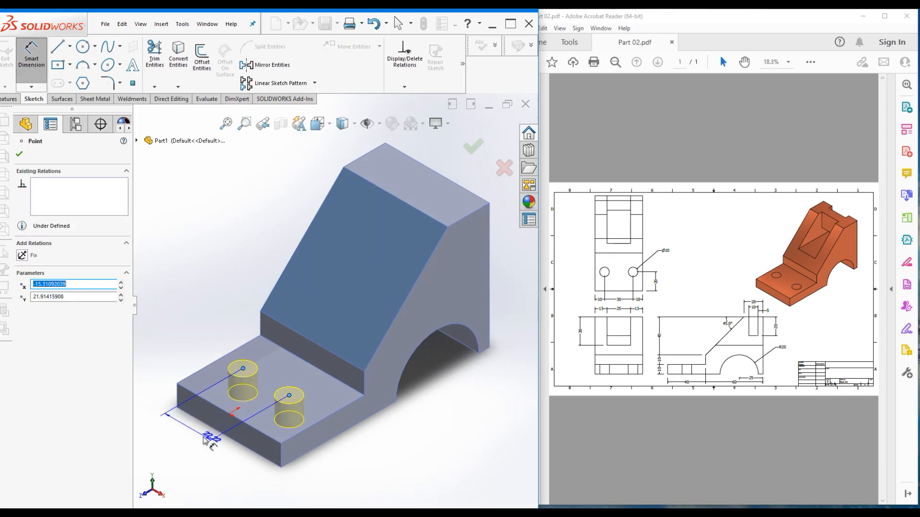
pyautogui.click(192, 433)
pyautogui.write('30')
pyautogui.press('Return')
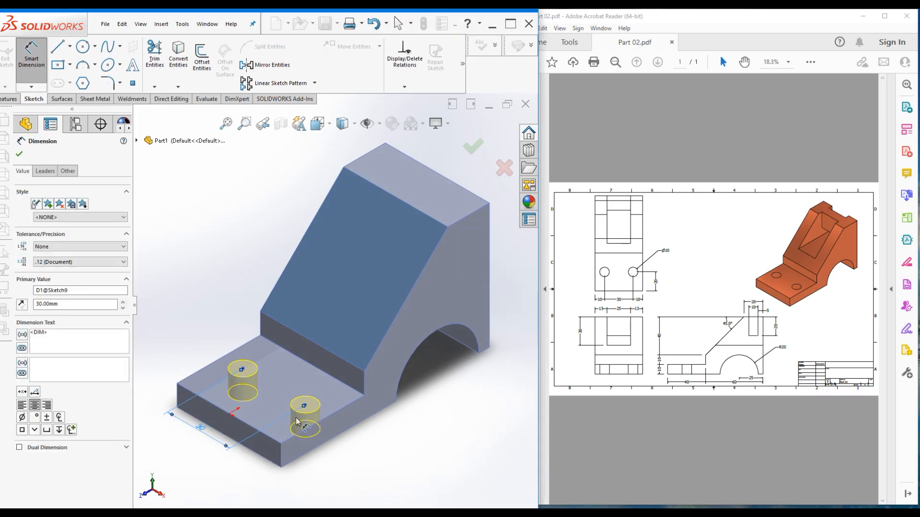
pyautogui.click(305, 405)
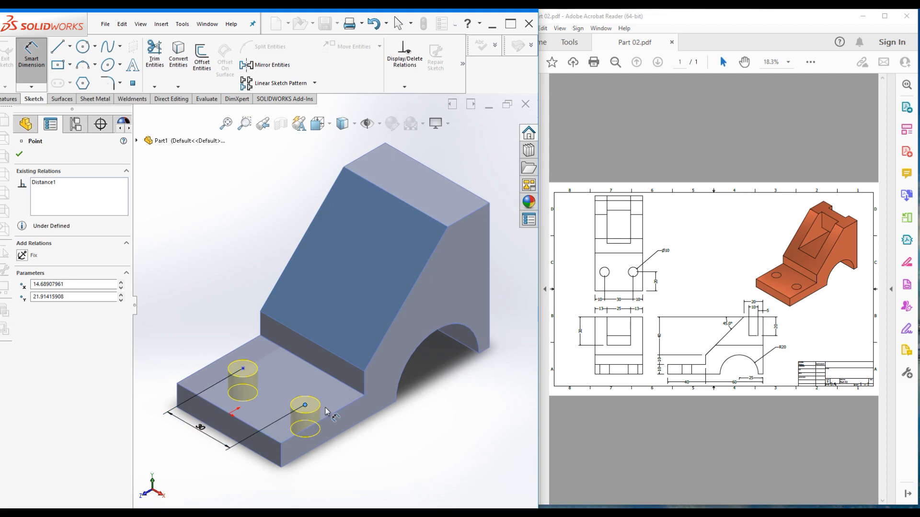
pyautogui.click(331, 414)
pyautogui.click(247, 463)
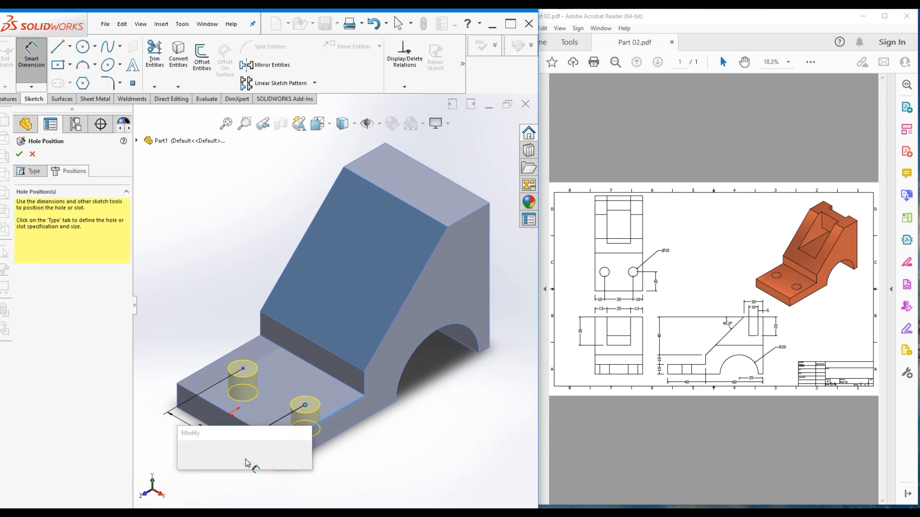
pyautogui.write('10')
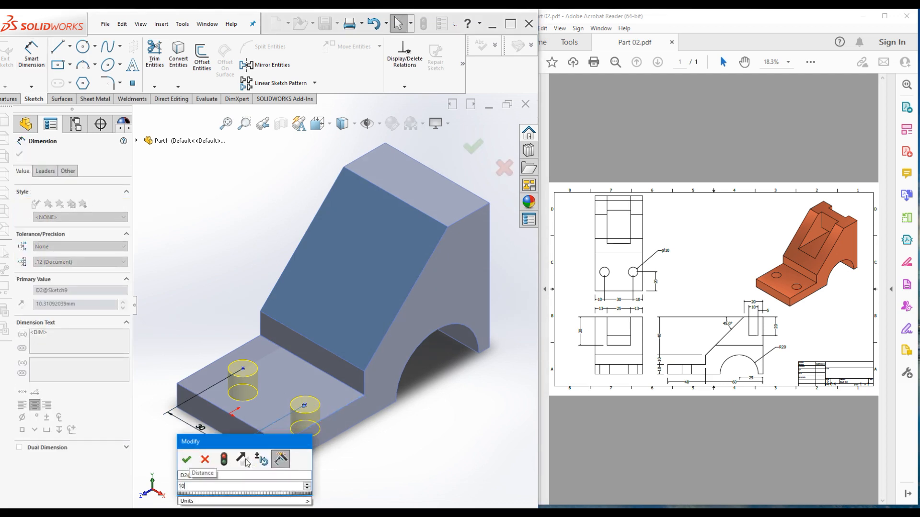
pyautogui.press('Return')
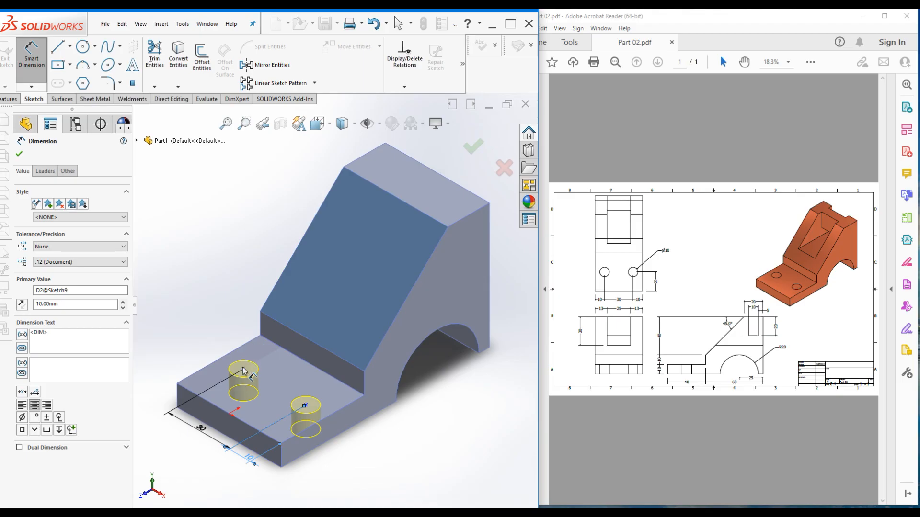
# Dimension the holes 20 mm from the front edge, correcting a mistaken 0 value
pyautogui.click(243, 370)
pyautogui.click(207, 402)
pyautogui.click(179, 362)
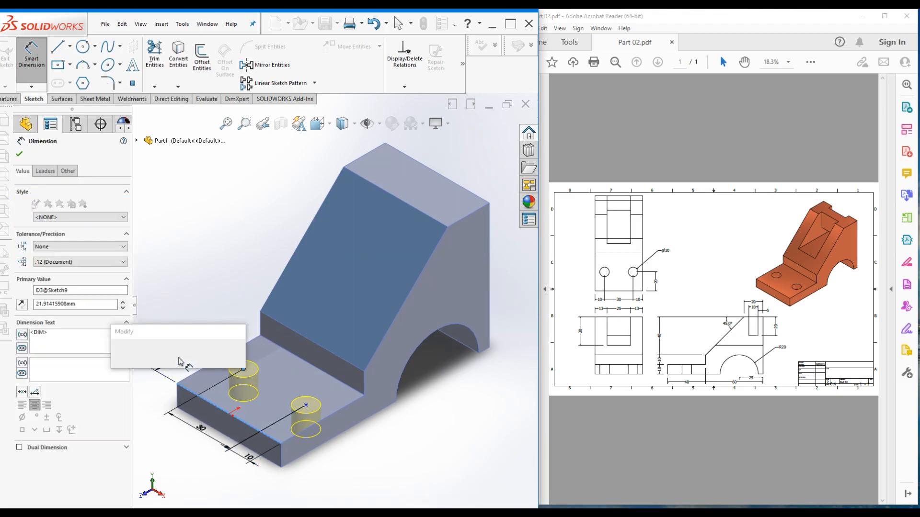
pyautogui.write('0')
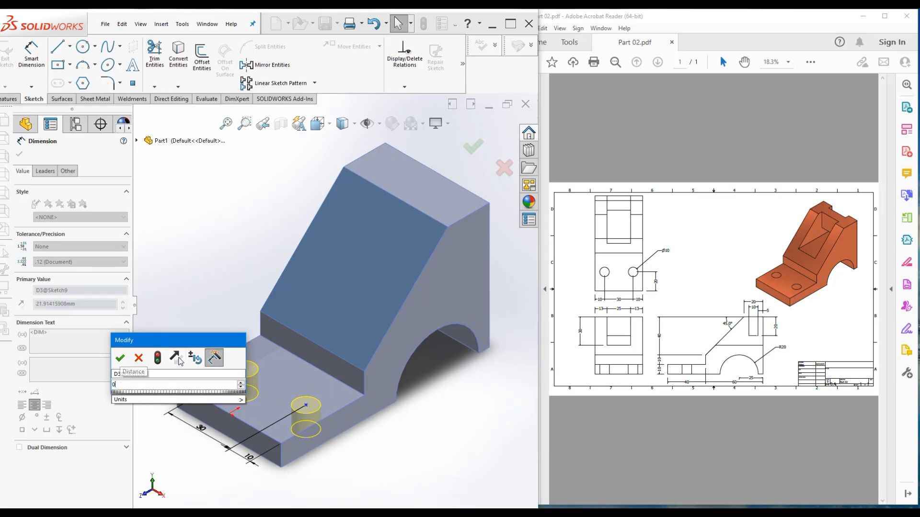
pyautogui.press('Return')
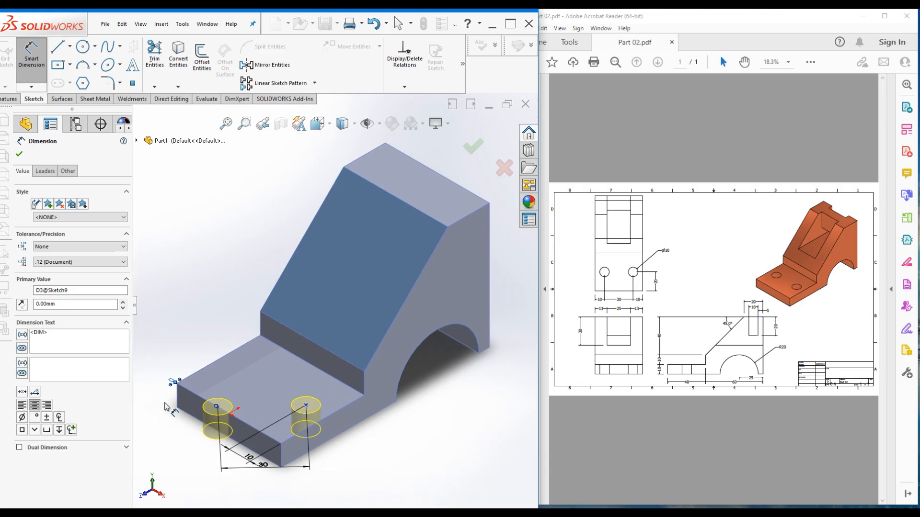
pyautogui.hotkey('ctrl', 'z')
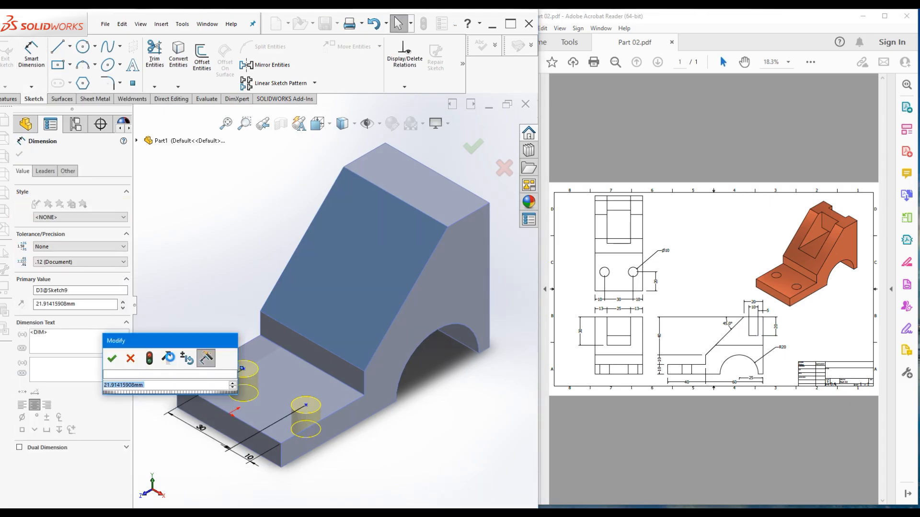
pyautogui.write('0')
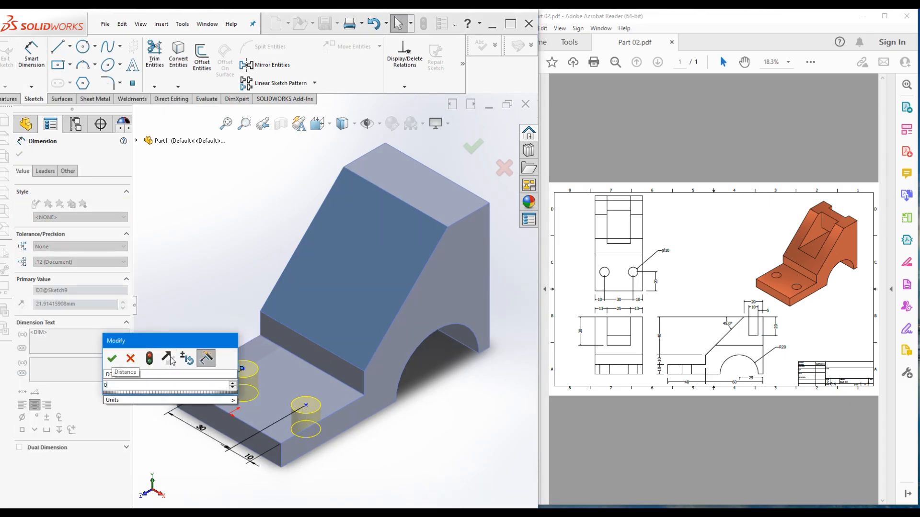
pyautogui.press('BackSpace')
pyautogui.write('20')
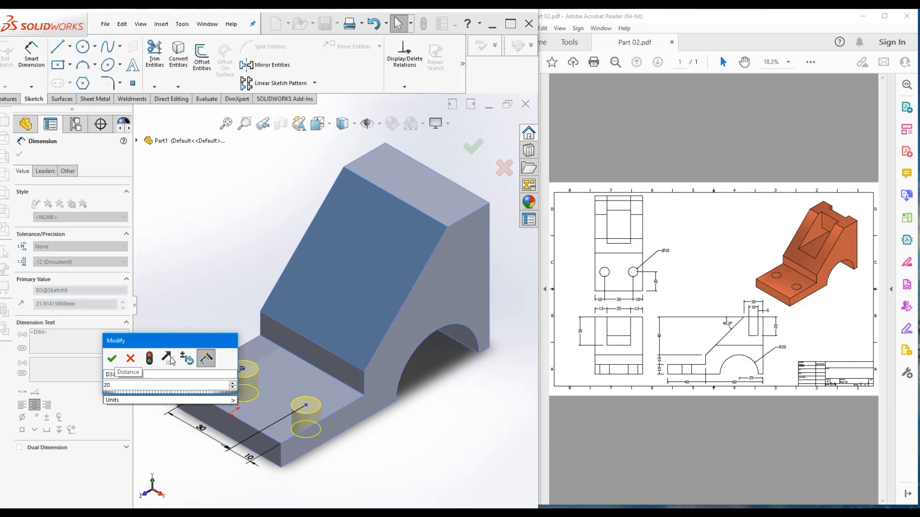
pyautogui.press('Return')
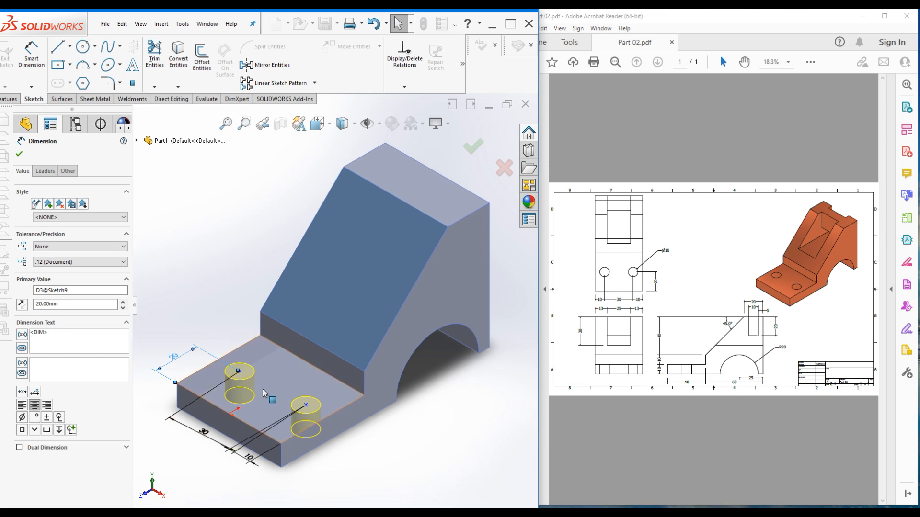
# Dimension the first hole 10 mm from the base's left edge
pyautogui.click(240, 373)
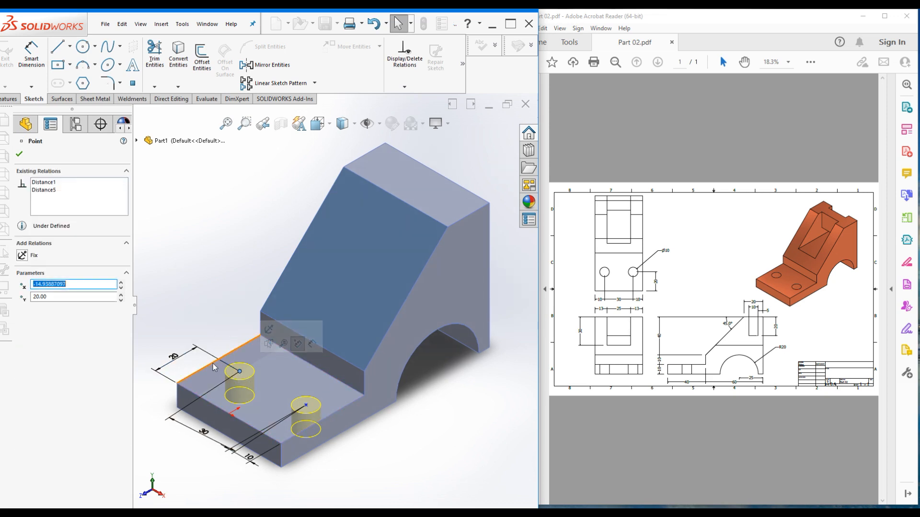
pyautogui.press('Escape')
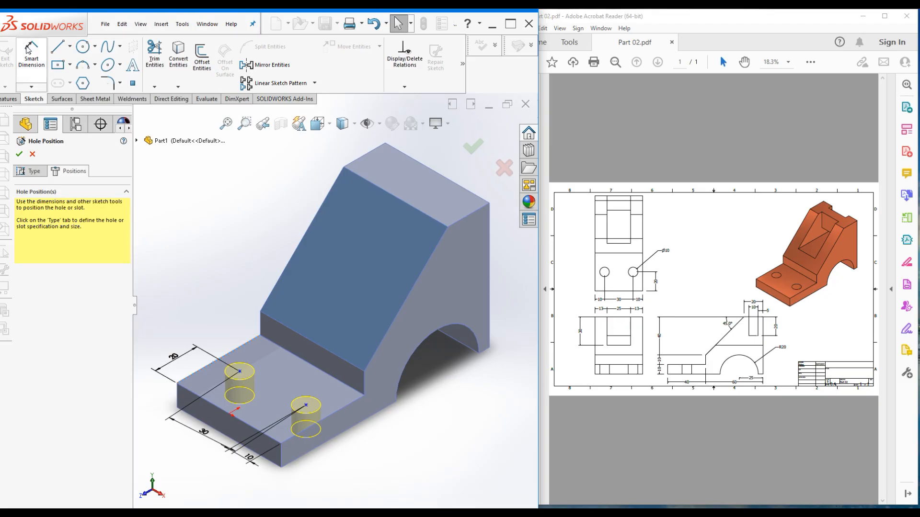
pyautogui.click(33, 64)
pyautogui.click(239, 371)
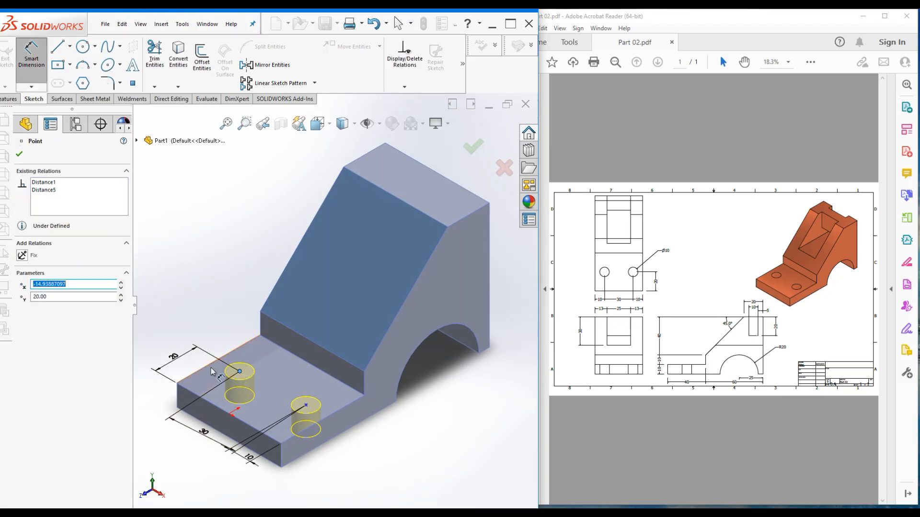
pyautogui.click(213, 362)
pyautogui.click(164, 404)
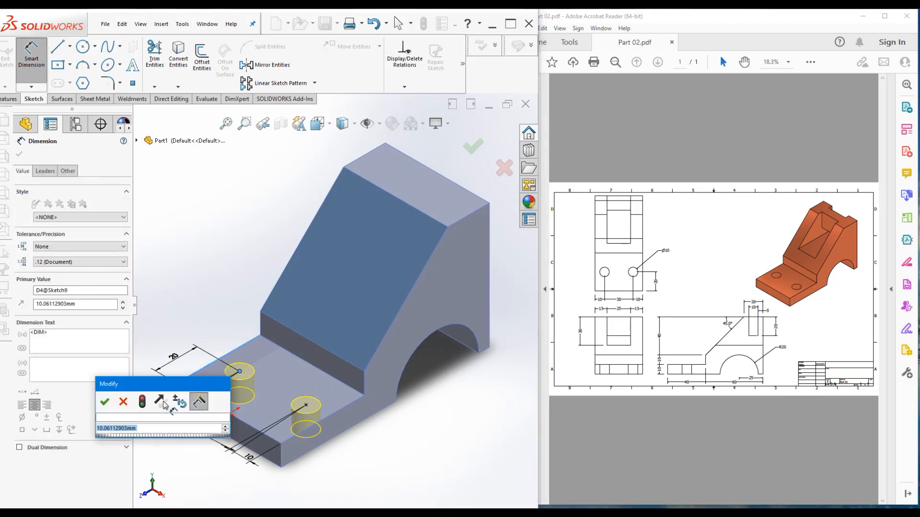
pyautogui.write('10')
pyautogui.press('Return')
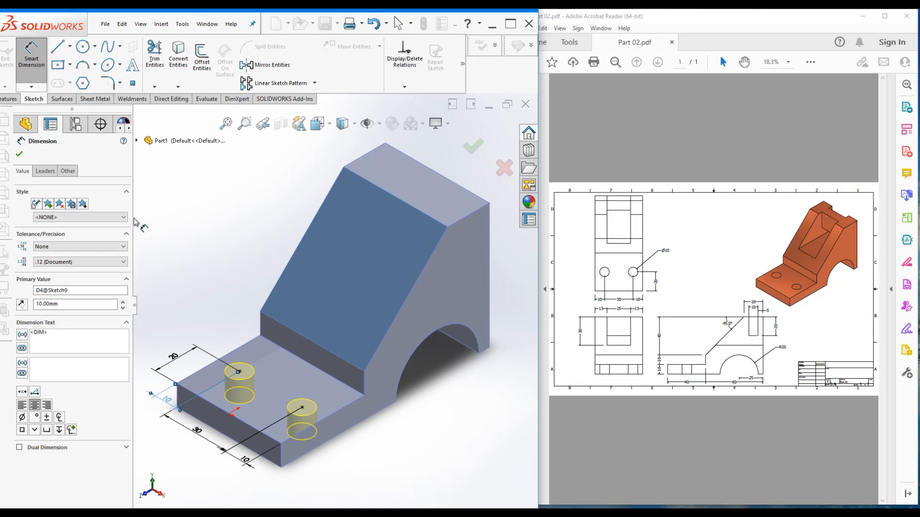
# Check the positions from the top, then confirm to cut both Ø10 holes as Diameter Hole1
pyautogui.hotkey('ctrl', '8')
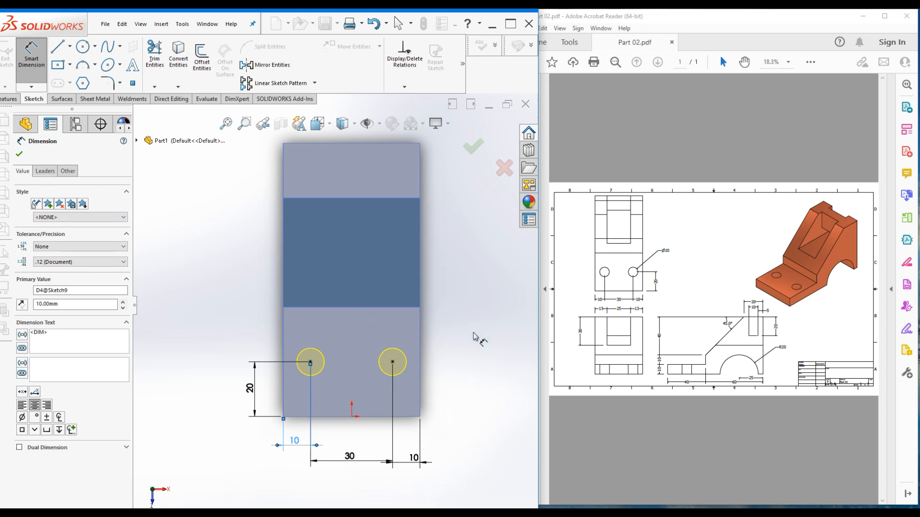
pyautogui.click(17, 153)
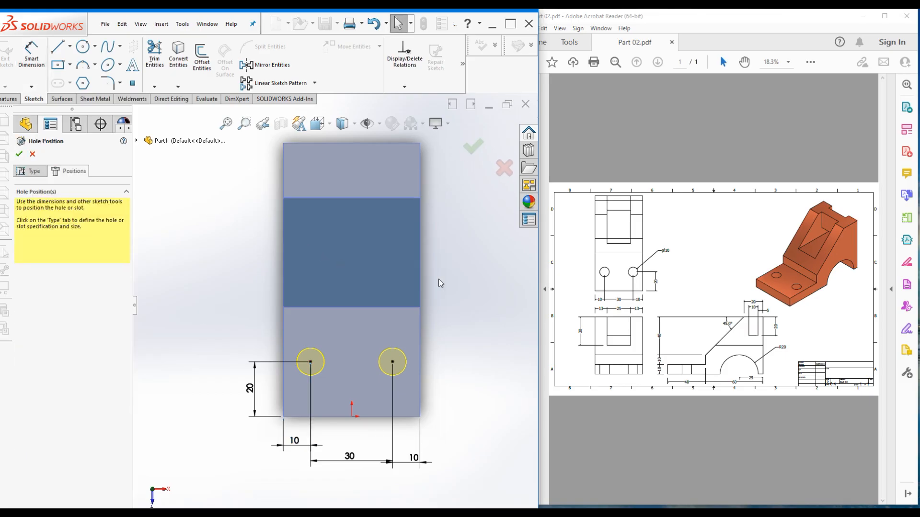
pyautogui.hotkey('ctrl', '7')
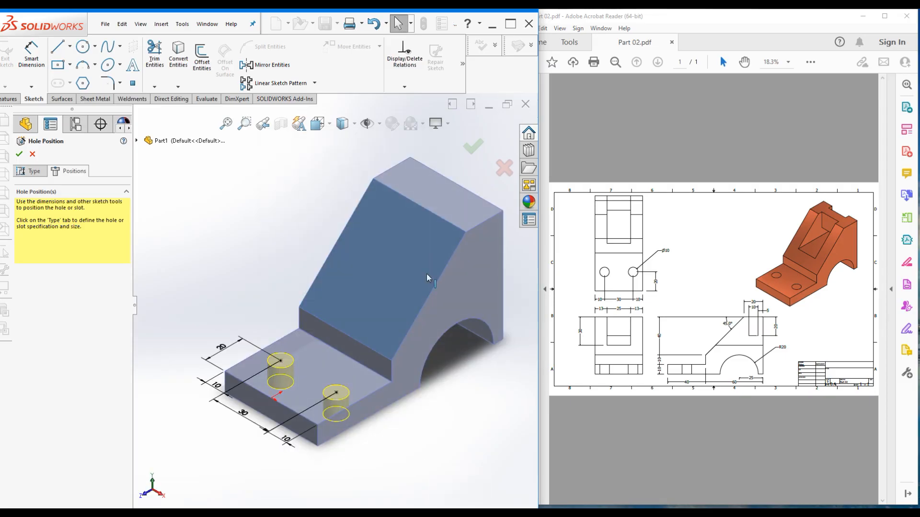
pyautogui.click(19, 155)
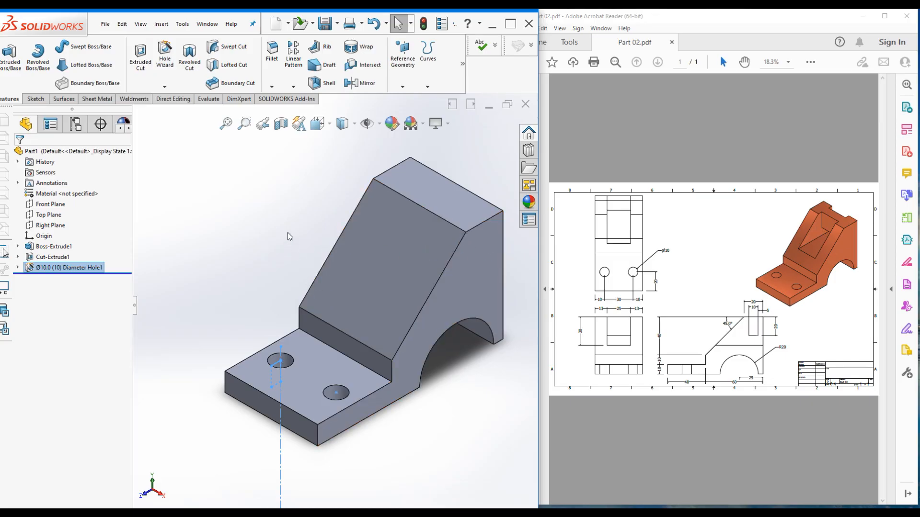
# Orbit to the back of the part and select the upright's large rear face
pyautogui.moveTo(290, 214); pyautogui.dragTo(237, 200, button='middle')
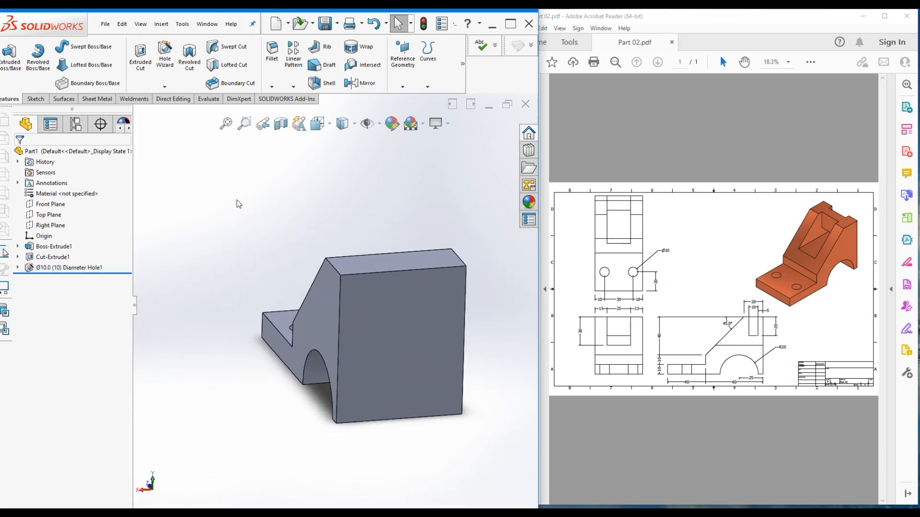
pyautogui.click(388, 328)
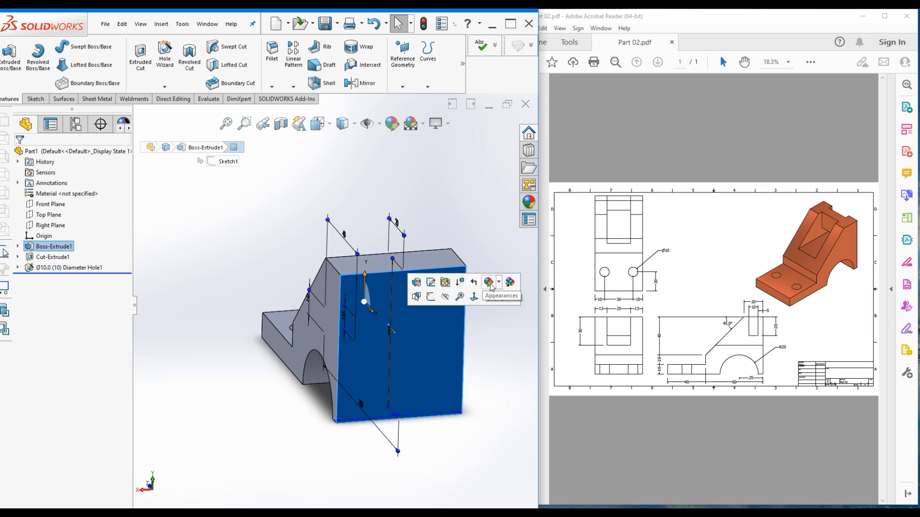
# On the rear face, draw a corner rectangle 30 high and 25 wide from the top edge
pyautogui.click(430, 298)
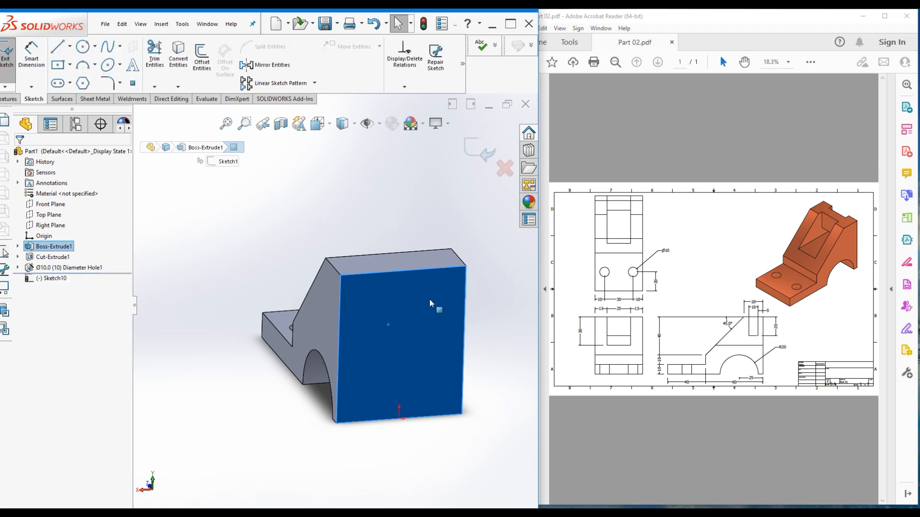
pyautogui.hotkey('ctrl', '8')
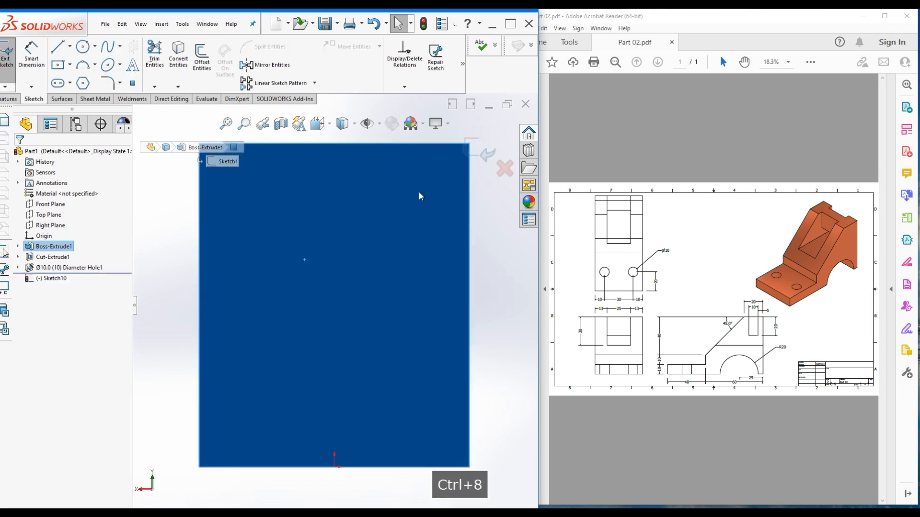
pyautogui.scroll(1, 371, 285)
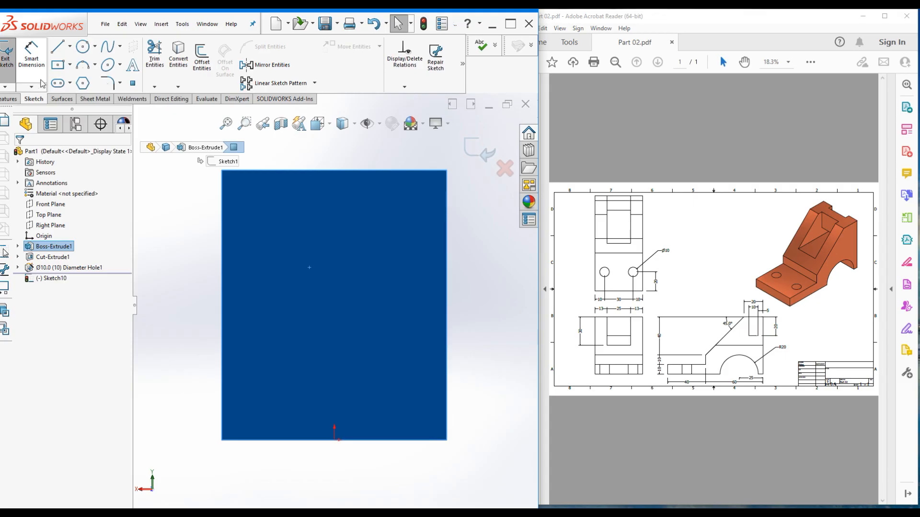
pyautogui.click(71, 65)
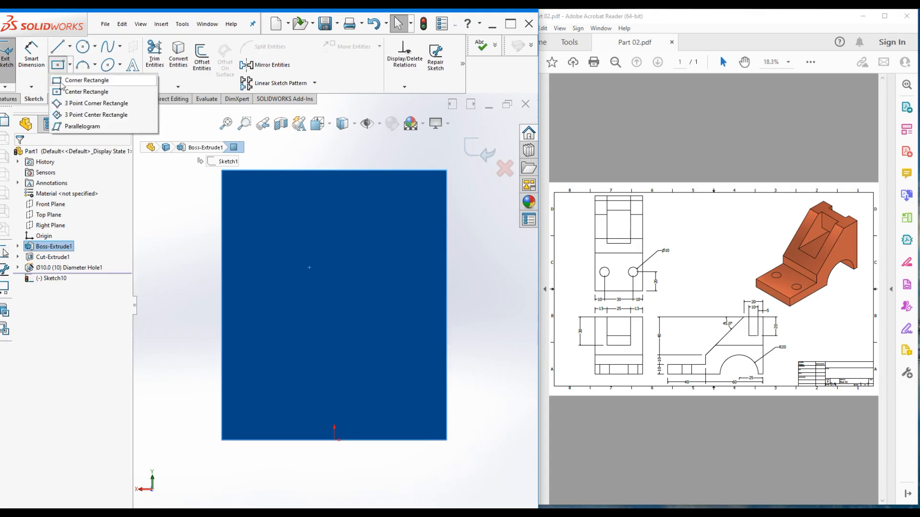
pyautogui.click(65, 81)
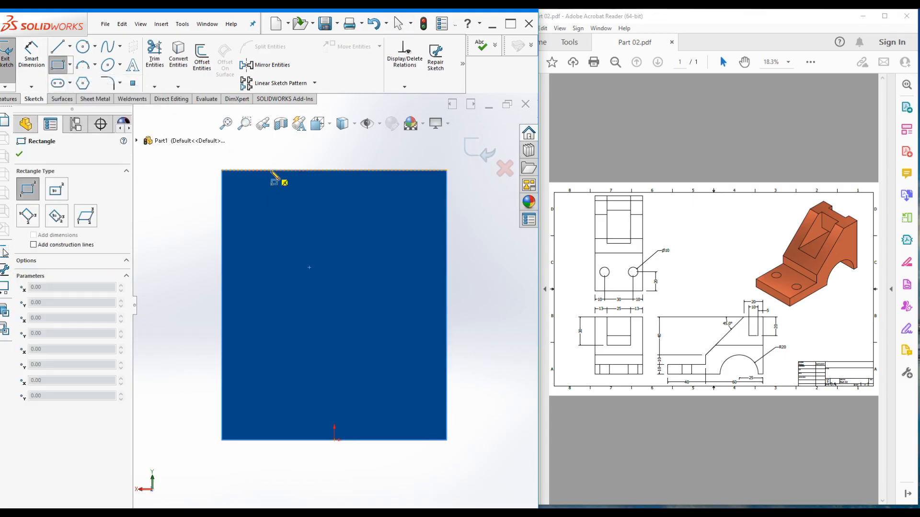
pyautogui.click(271, 171)
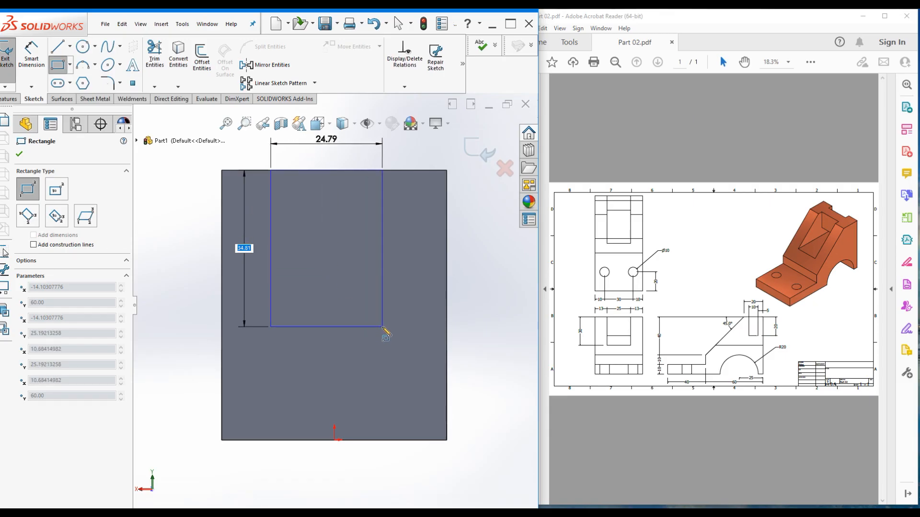
pyautogui.write('30')
pyautogui.press('Tab')
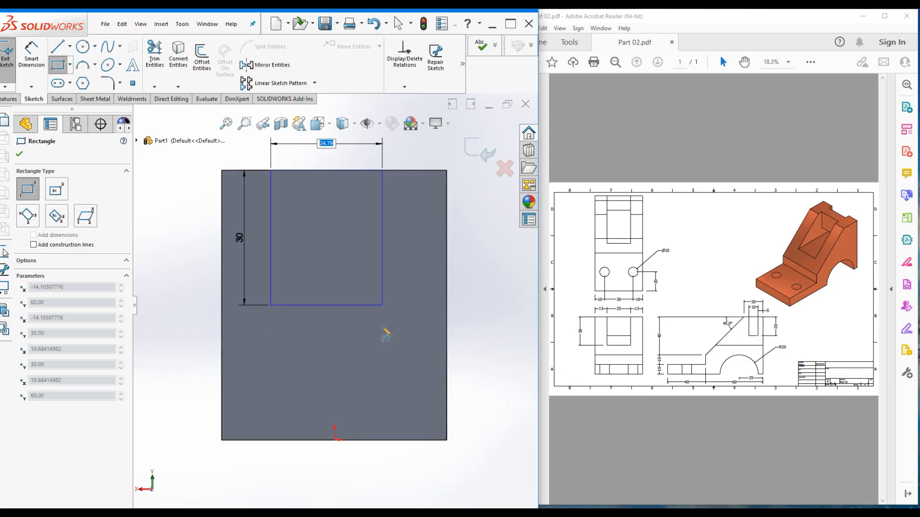
pyautogui.write('25')
pyautogui.press('Return')
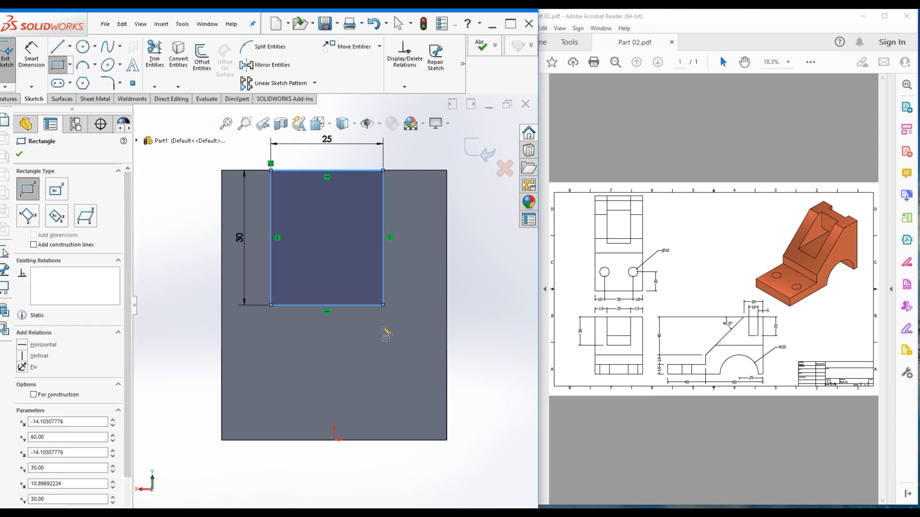
pyautogui.click(19, 154)
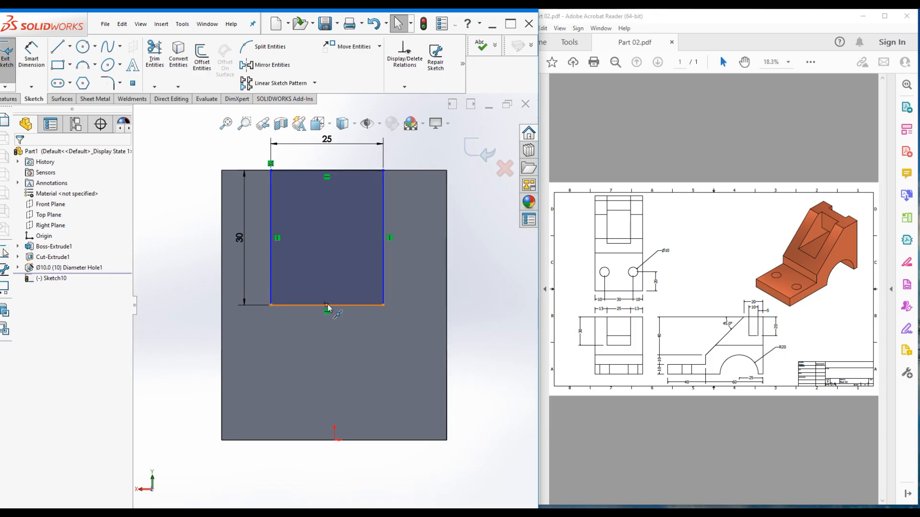
# Add a Vertical relation between the rectangle's bottom-edge midpoint and the origin, then start an Extruded Cut
pyautogui.click(328, 305)
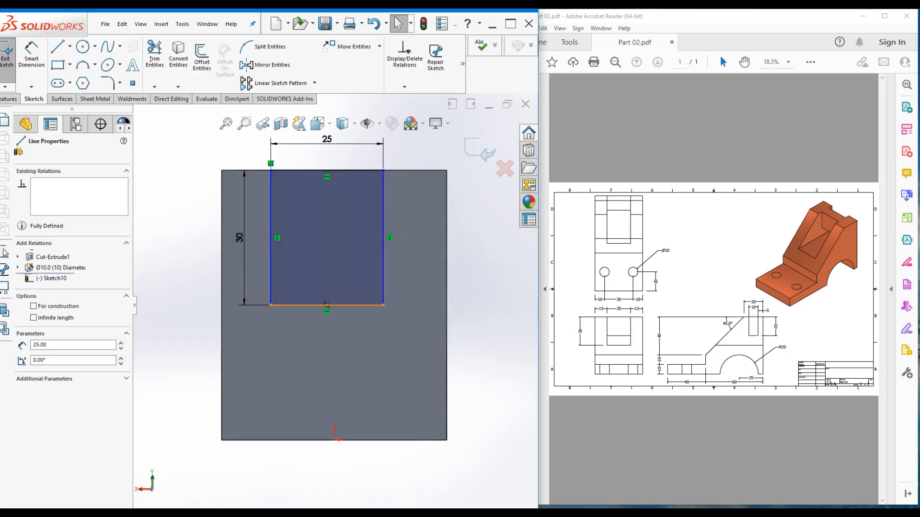
pyautogui.click(334, 439)
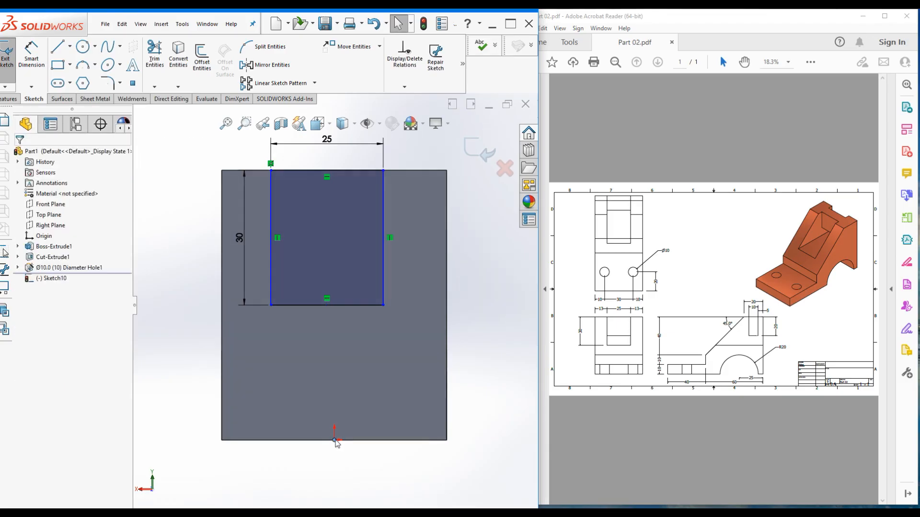
pyautogui.keyDown('ctrl'); pyautogui.click(327, 305); pyautogui.keyUp('ctrl')
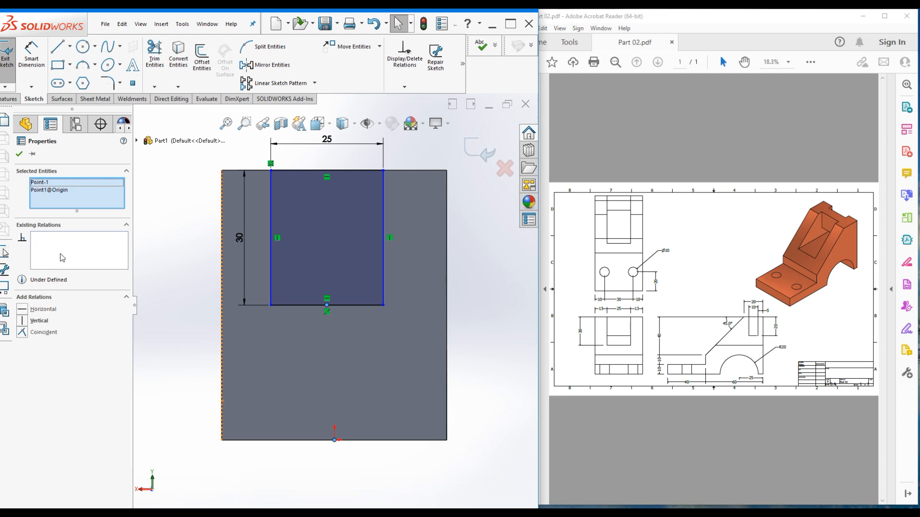
pyautogui.click(22, 321)
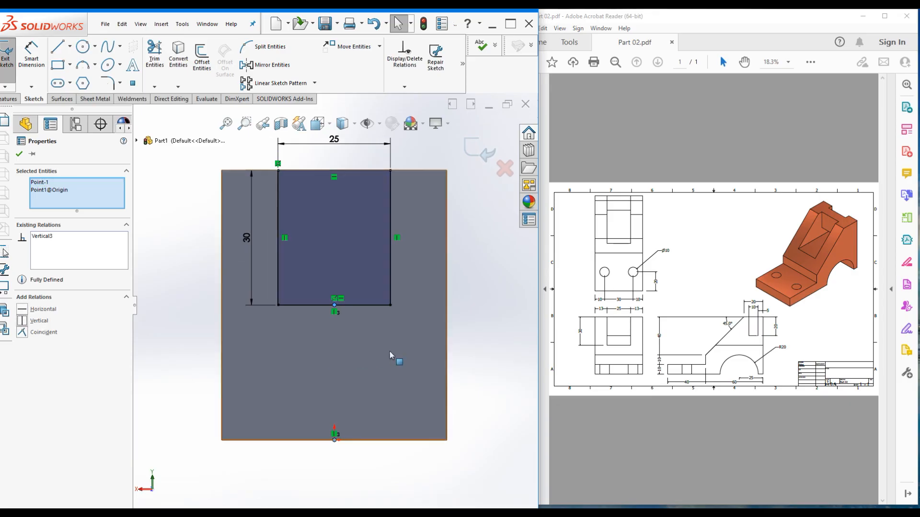
pyautogui.click(19, 154)
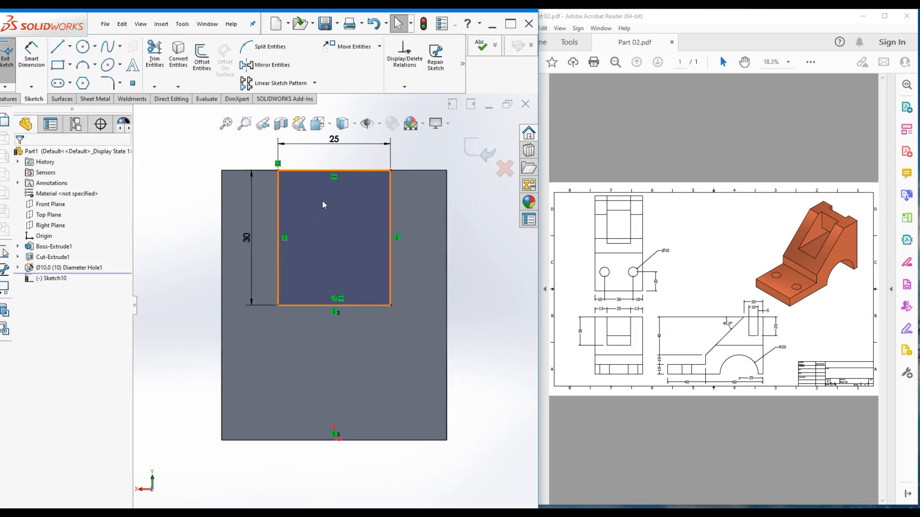
pyautogui.click(6, 99)
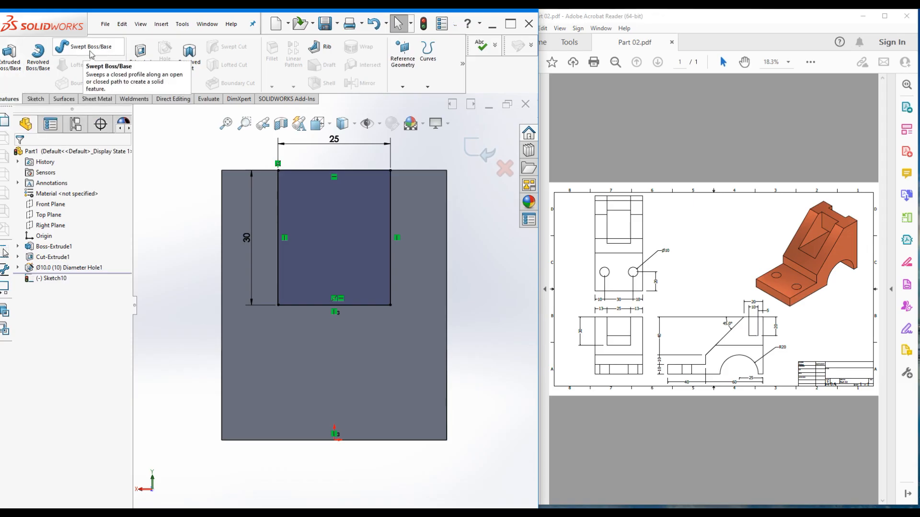
pyautogui.click(140, 53)
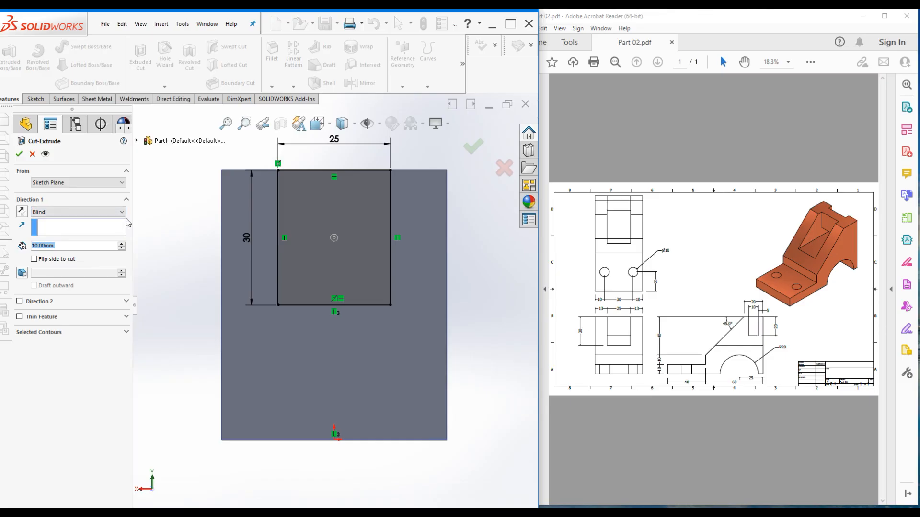
# Cut the 25 × 30 rectangle Through All, creating Cut-Extrude2
pyautogui.moveTo(213, 201); pyautogui.dragTo(256, 242, button='middle')
pyautogui.moveTo(232, 248); pyautogui.dragTo(241, 246, button='middle')
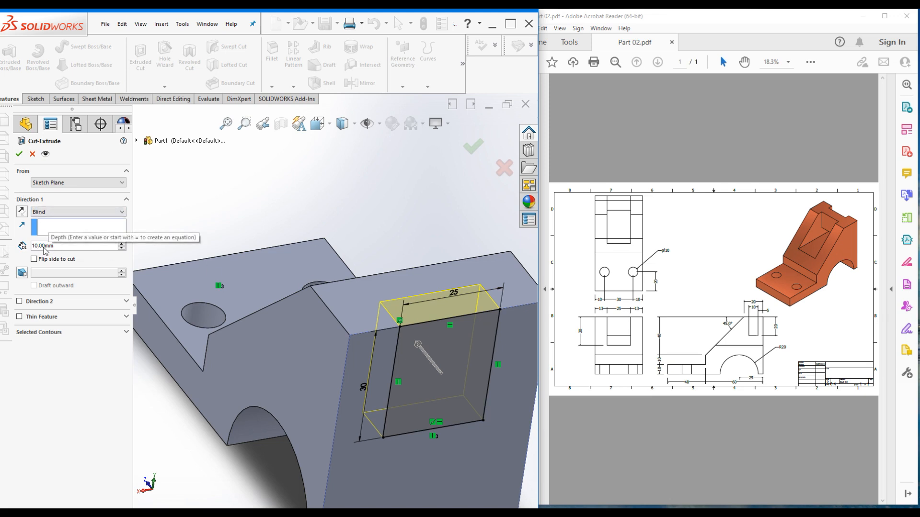
pyautogui.click(64, 213)
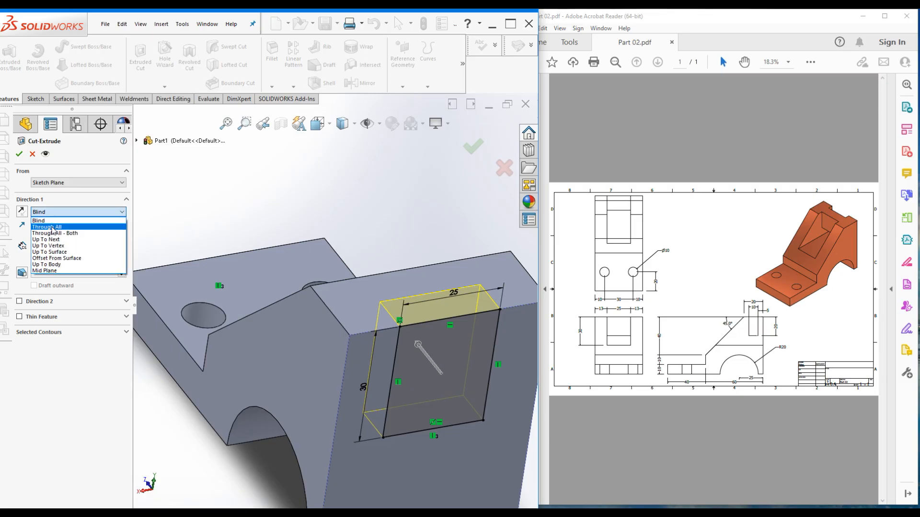
pyautogui.click(53, 229)
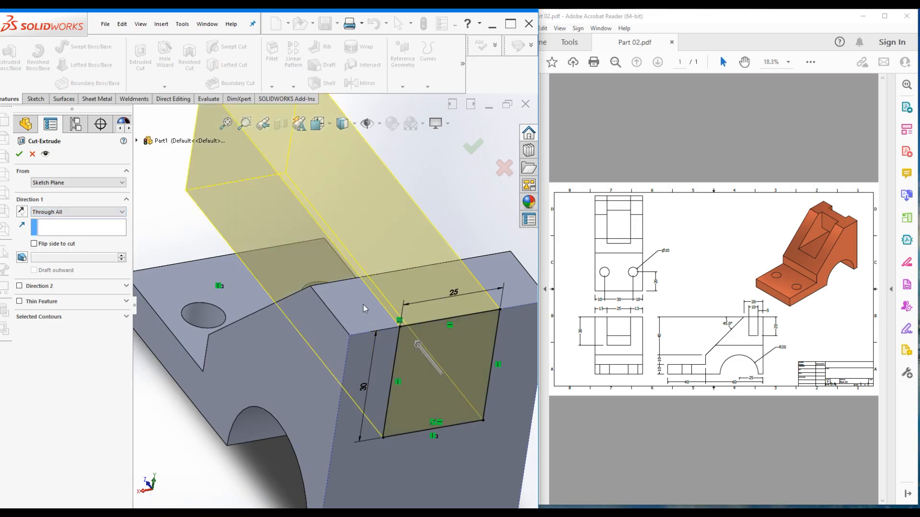
pyautogui.scroll(2, 336, 306)
pyautogui.click(19, 154)
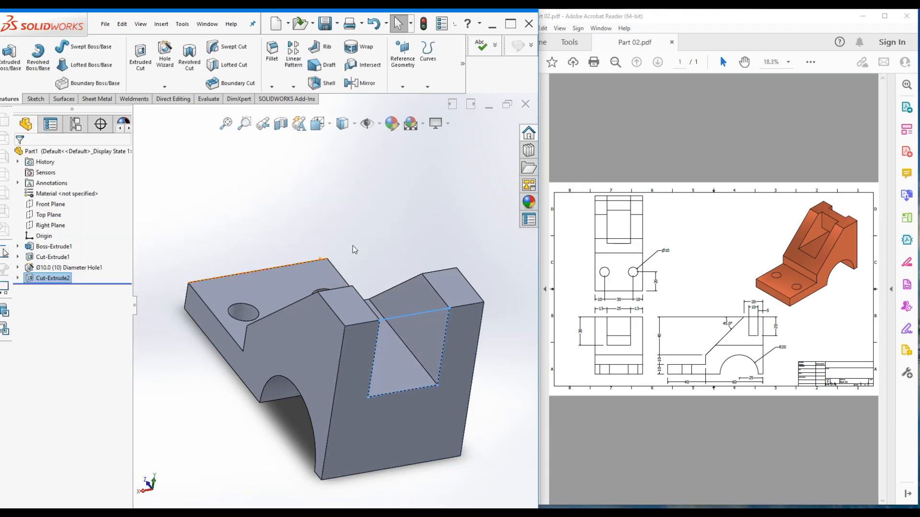
pyautogui.moveTo(382, 222); pyautogui.dragTo(460, 295, button='middle')
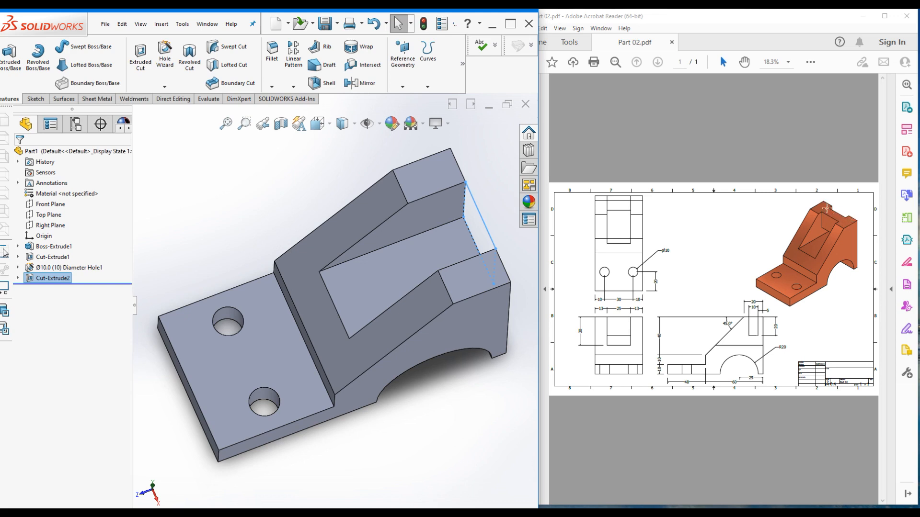
# Sketch on the upright's top face a horizontal line spanning the slot's left to right edges
pyautogui.click(312, 174)
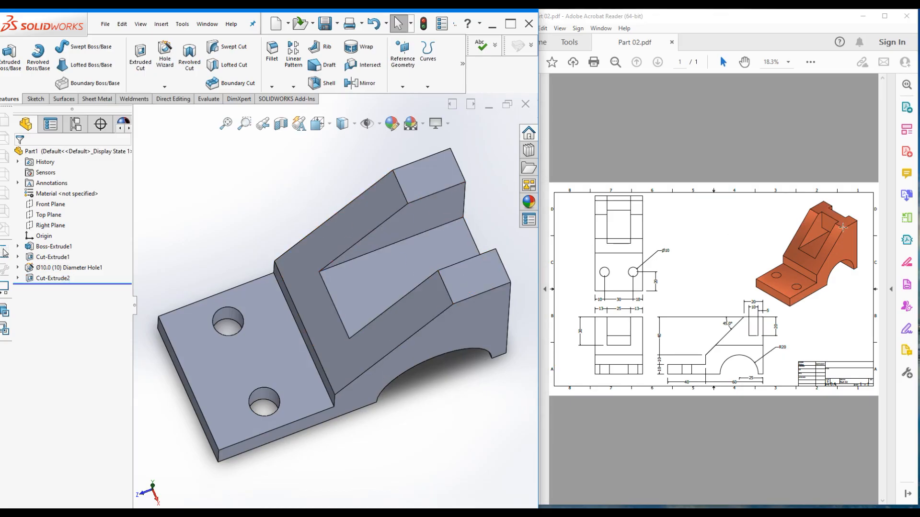
pyautogui.click(423, 181)
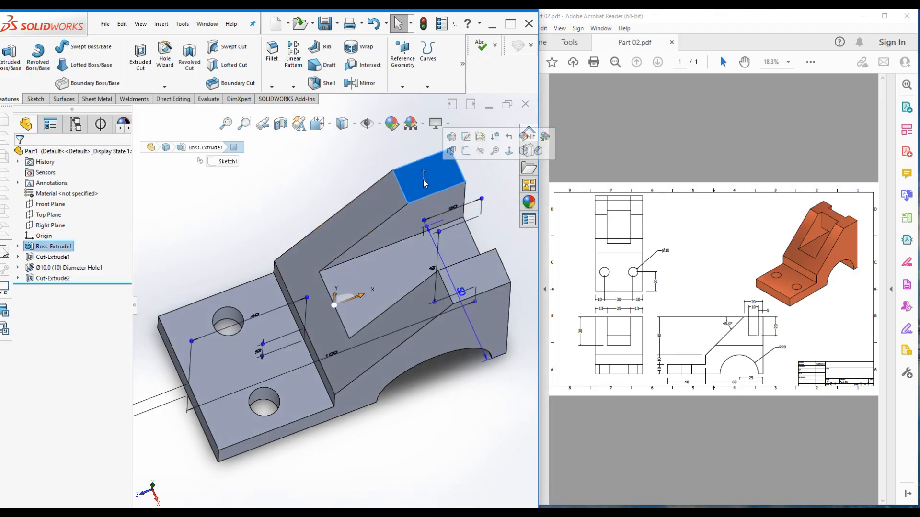
pyautogui.click(467, 152)
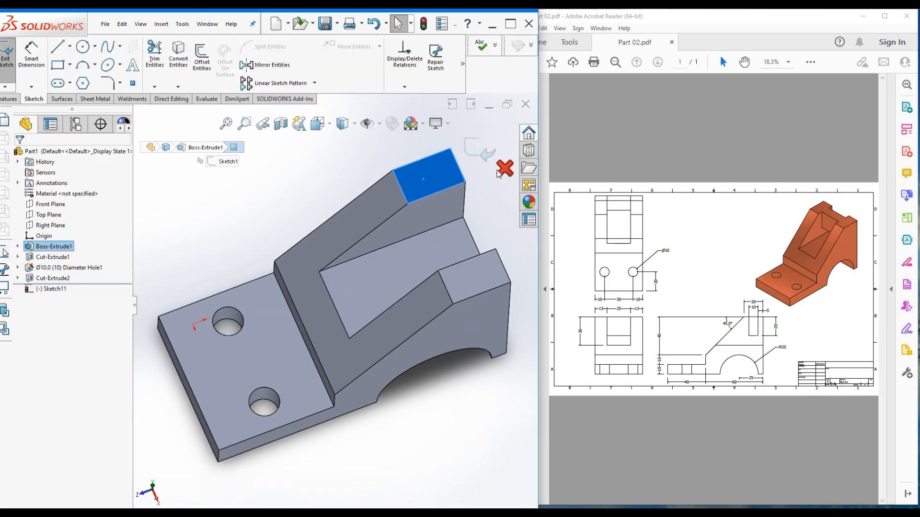
pyautogui.hotkey('ctrl', '8')
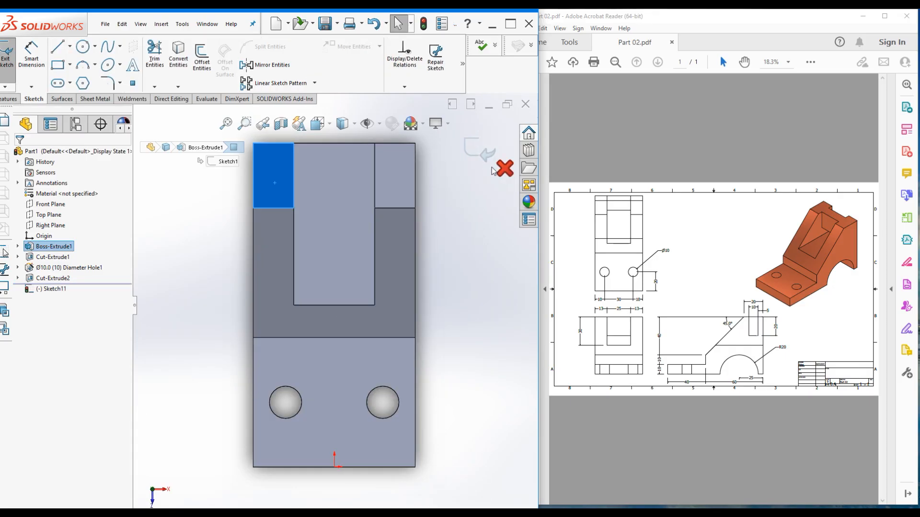
pyautogui.scroll(1, 400, 316)
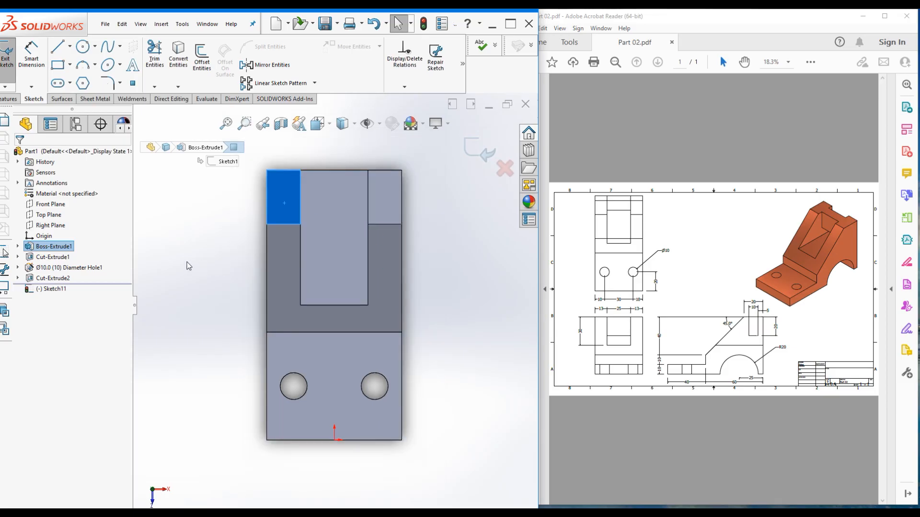
pyautogui.click(57, 50)
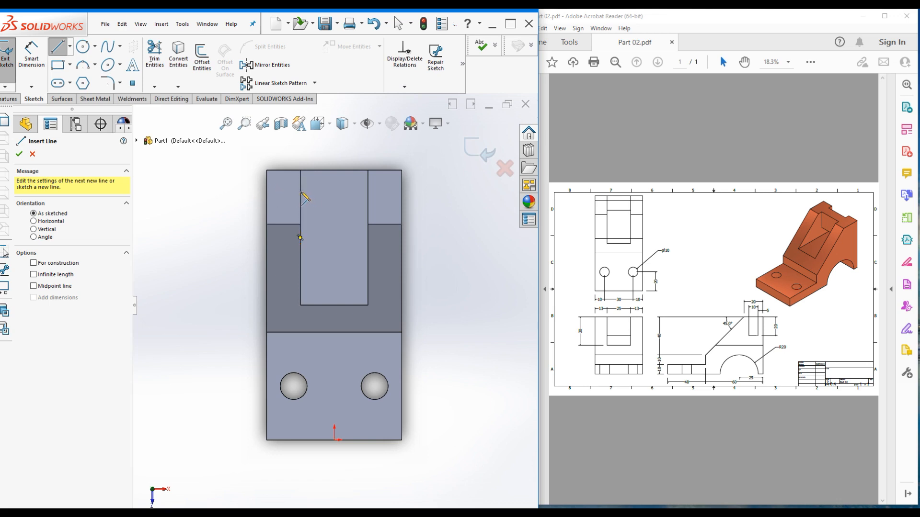
pyautogui.click(301, 197)
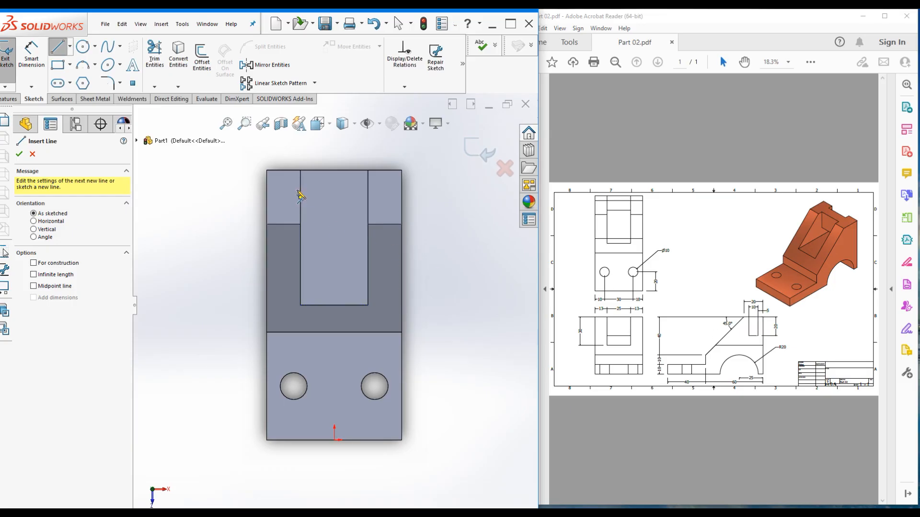
pyautogui.click(300, 188)
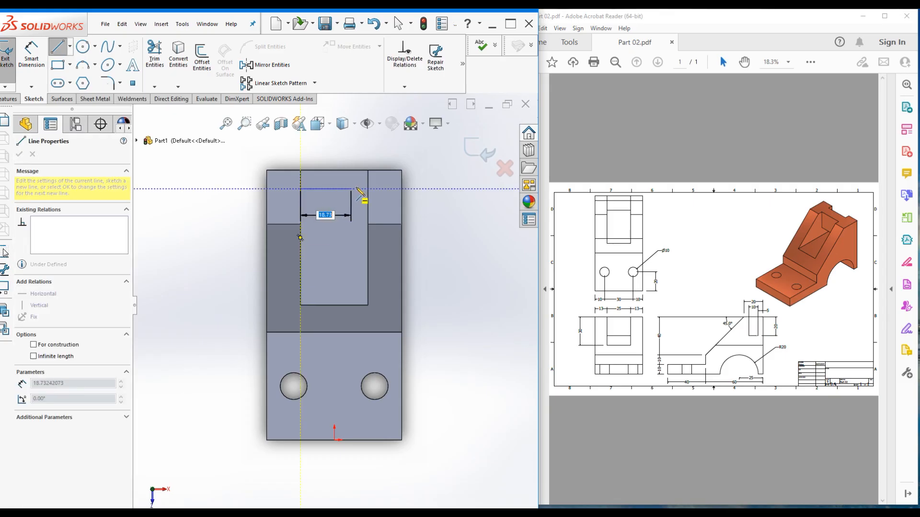
pyautogui.click(368, 189)
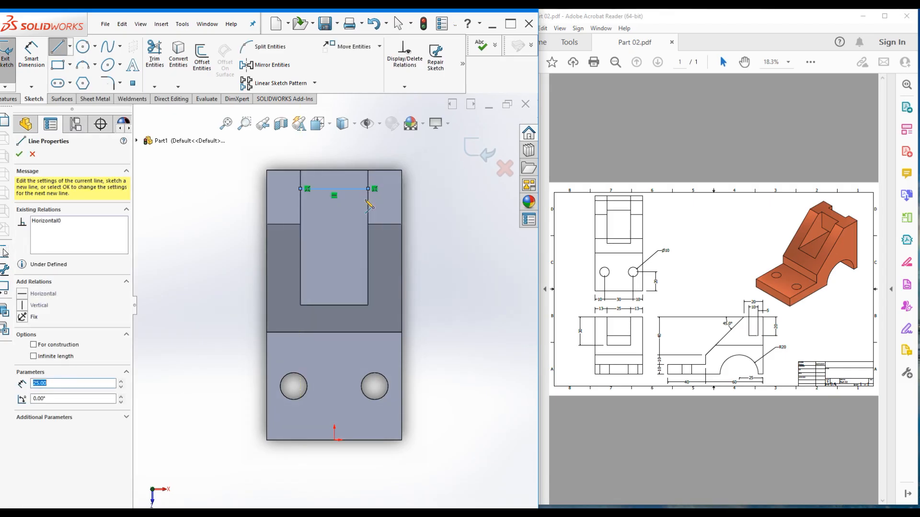
pyautogui.press('Escape')
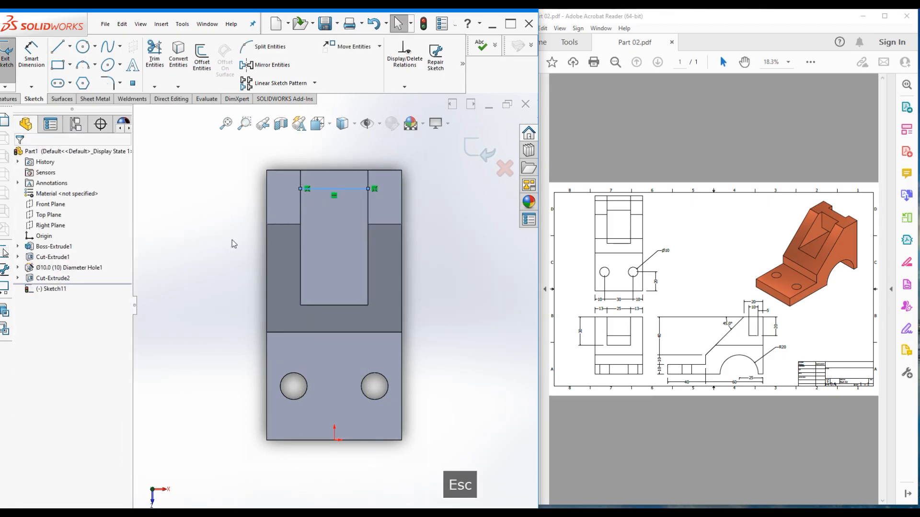
# Dimension the line at 25 mm long and 10 mm below the top edge
pyautogui.click(28, 56)
pyautogui.click(338, 189)
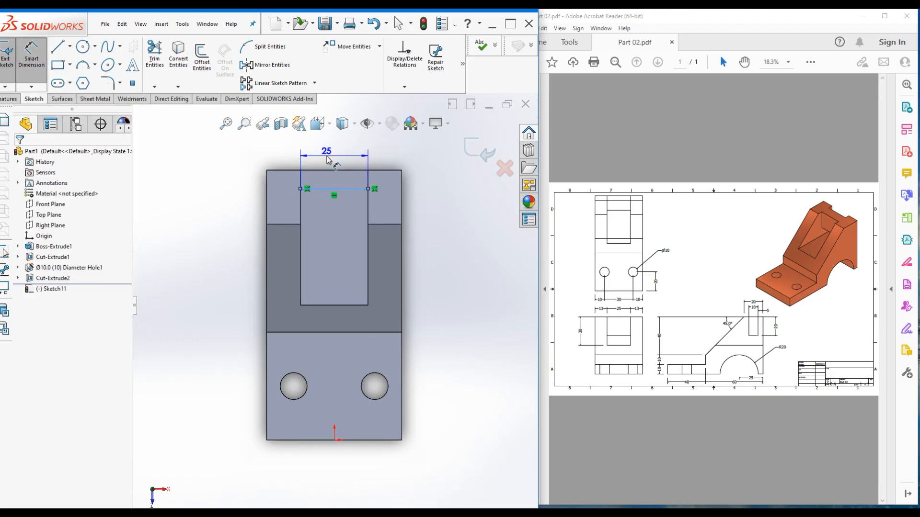
pyautogui.click(327, 162)
pyautogui.press('Escape')
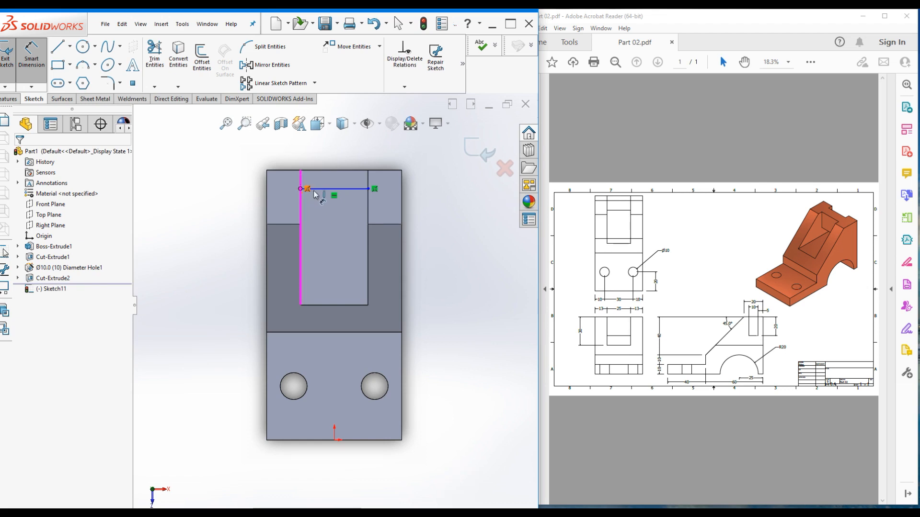
pyautogui.click(42, 57)
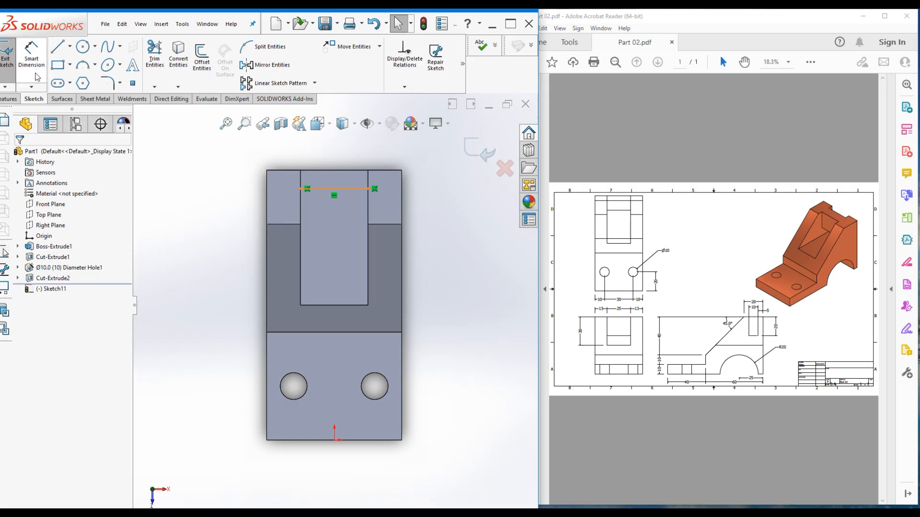
pyautogui.click(32, 60)
pyautogui.click(326, 189)
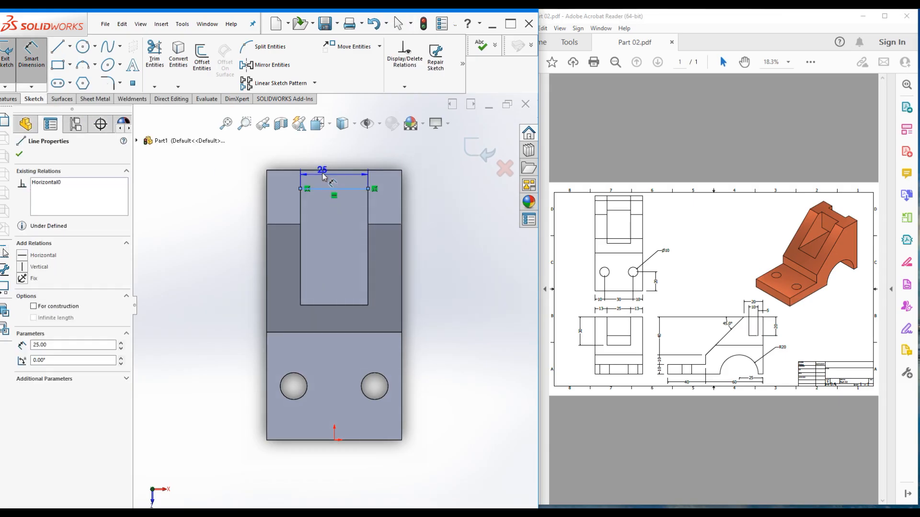
pyautogui.click(322, 170)
pyautogui.click(220, 182)
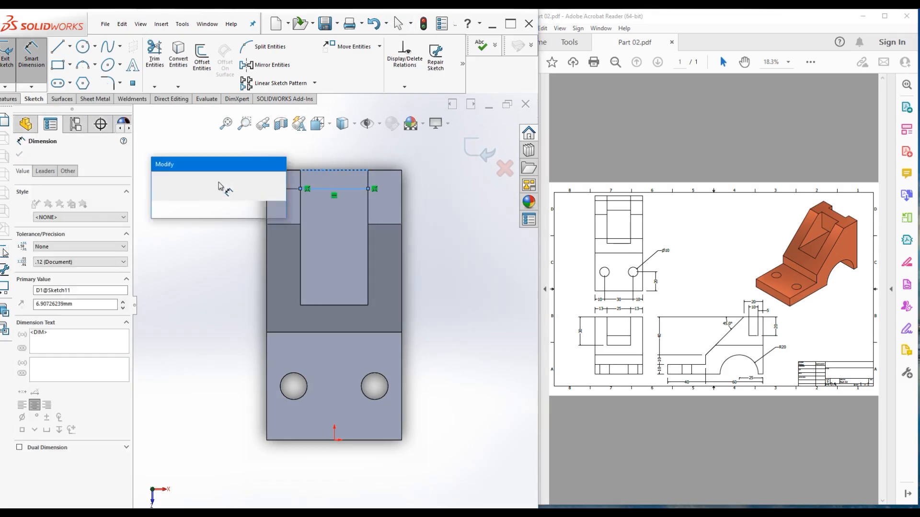
pyautogui.press('Return')
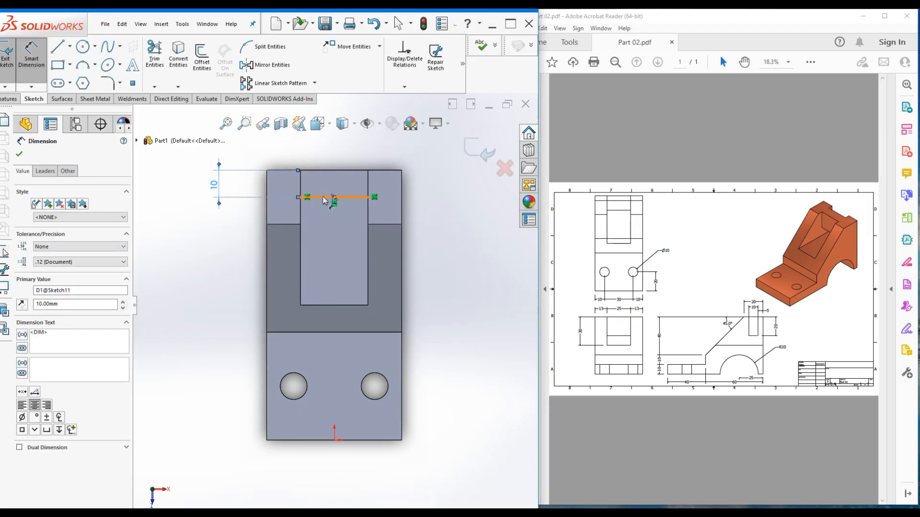
# Switch to isometric view, enlarge the modelling window, and exit the fully defined Sketch11
pyautogui.hotkey('ctrl', '7')
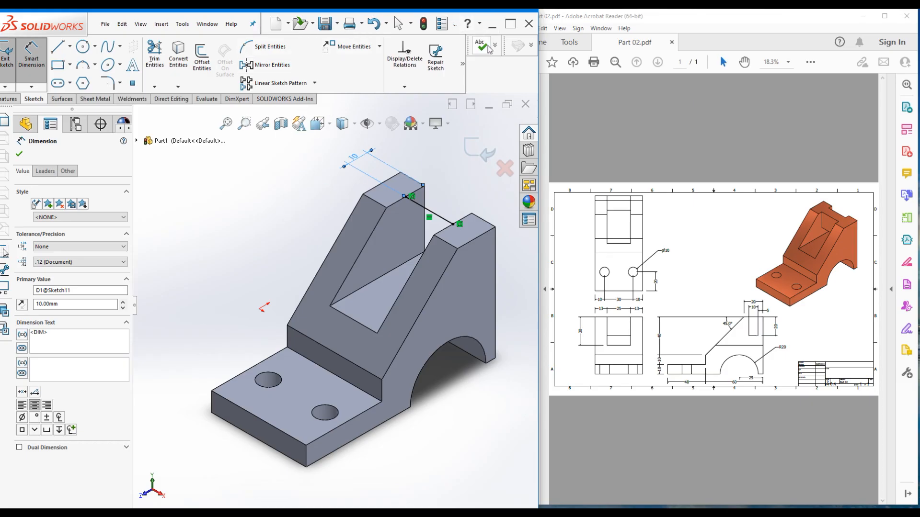
pyautogui.moveTo(453, 12); pyautogui.dragTo(457, 19)
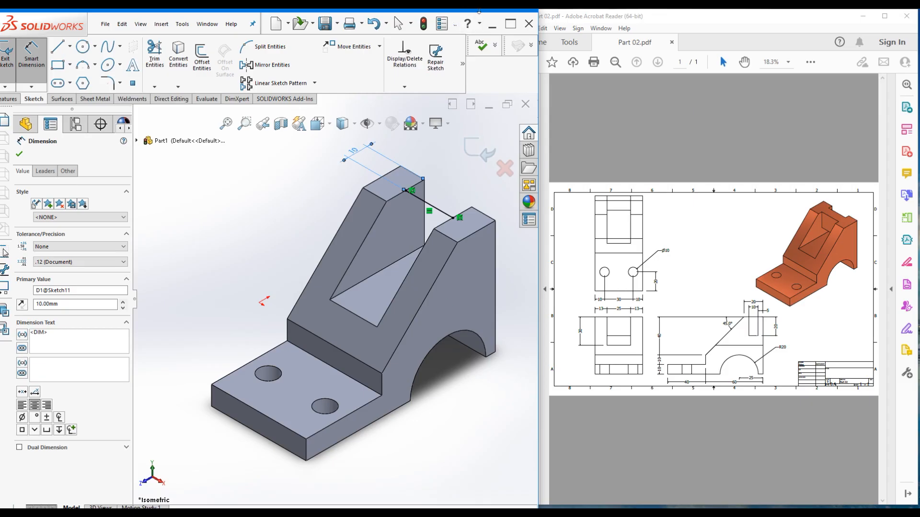
pyautogui.moveTo(482, 26); pyautogui.dragTo(482, 48)
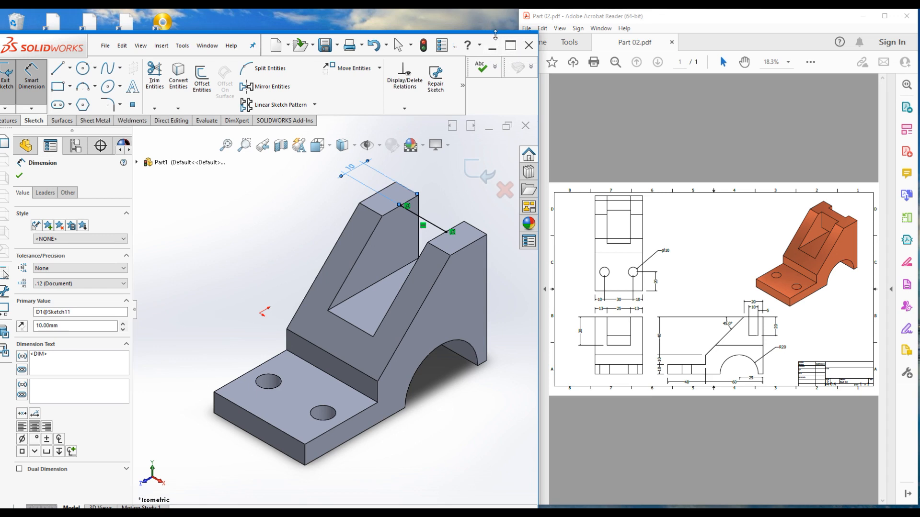
pyautogui.moveTo(479, 19); pyautogui.dragTo(479, 9)
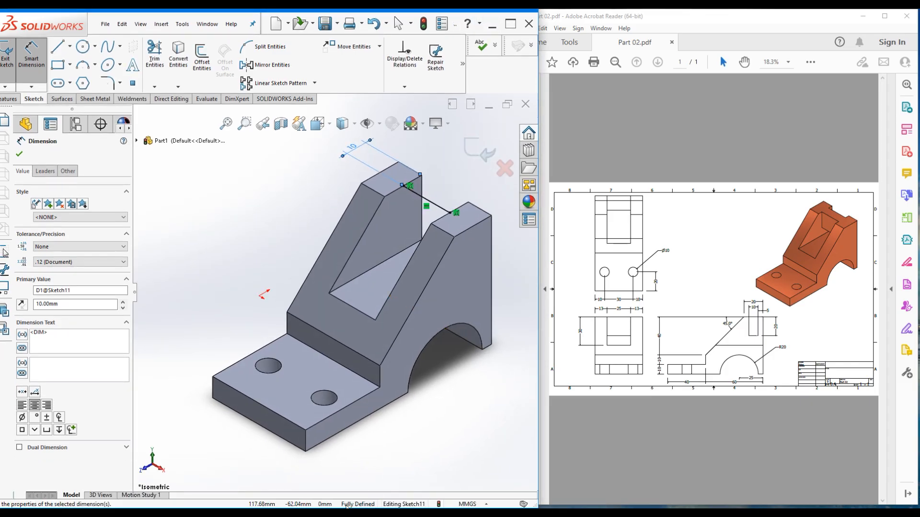
pyautogui.click(242, 176)
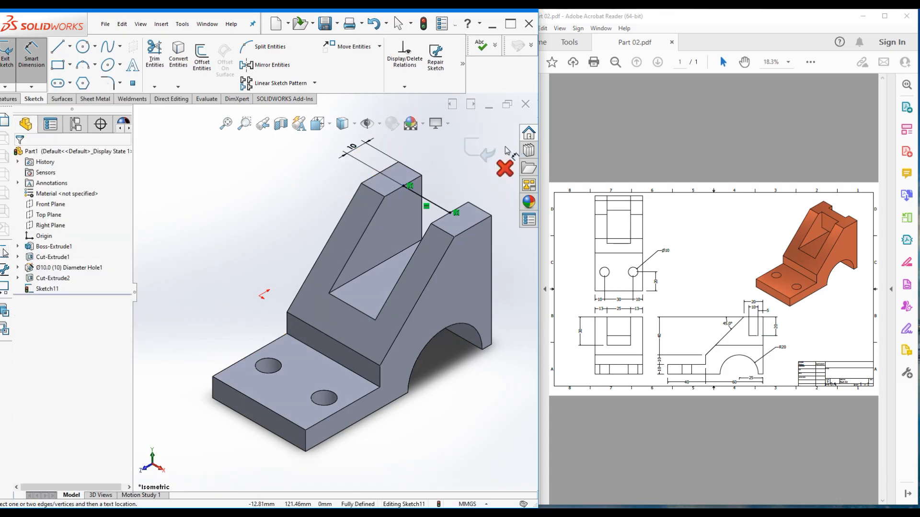
pyautogui.click(469, 151)
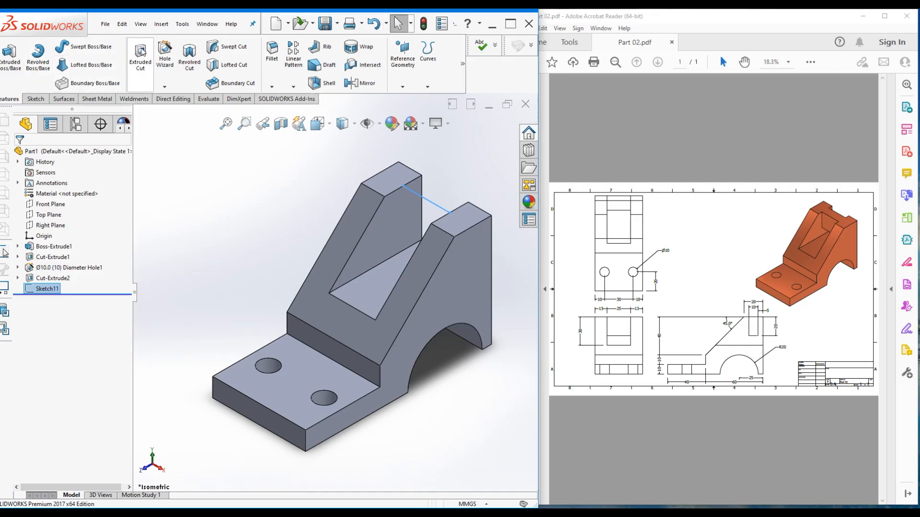
# Start a 10 mm Rib from Sketch11 and dismiss the rib-does-not-intersect preview error
pyautogui.click(318, 48)
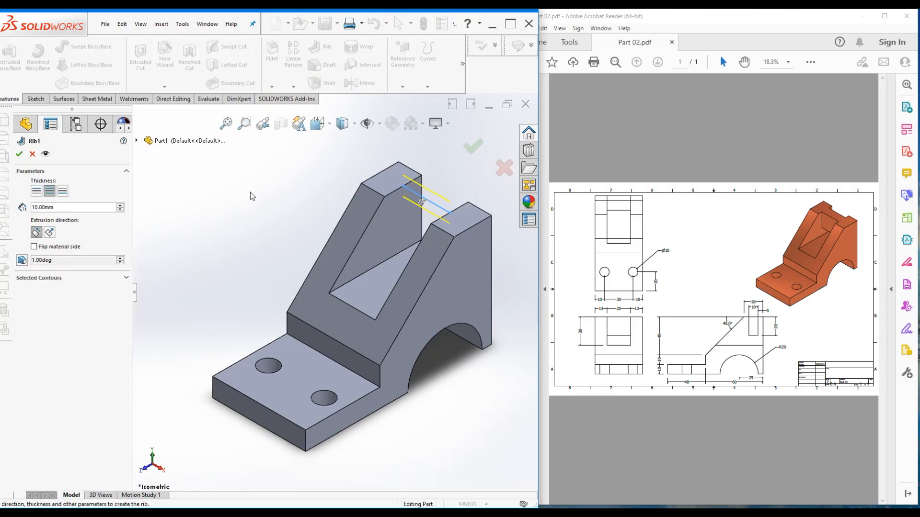
pyautogui.moveTo(273, 211)
pyautogui.mouseDown(button='middle')
pyautogui.moveTo(278, 203)
pyautogui.moveTo(261, 245)
pyautogui.moveTo(275, 214)
pyautogui.moveTo(255, 203)
pyautogui.moveTo(265, 228)
pyautogui.moveTo(267, 195)
pyautogui.moveTo(299, 180)
pyautogui.moveTo(280, 187)
pyautogui.moveTo(269, 218)
pyautogui.moveTo(275, 199)
pyautogui.moveTo(263, 200)
pyautogui.moveTo(274, 207)
pyautogui.mouseUp(button='middle')
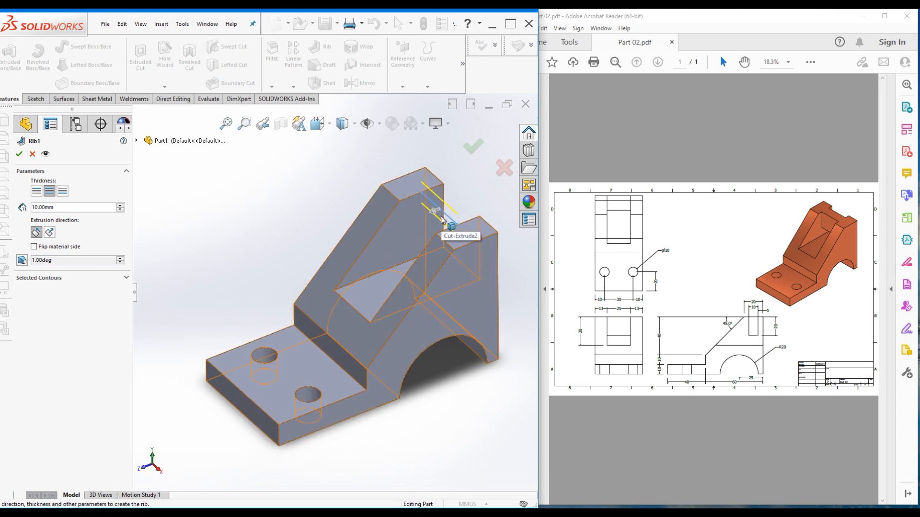
pyautogui.moveTo(303, 201); pyautogui.dragTo(288, 214, button='middle')
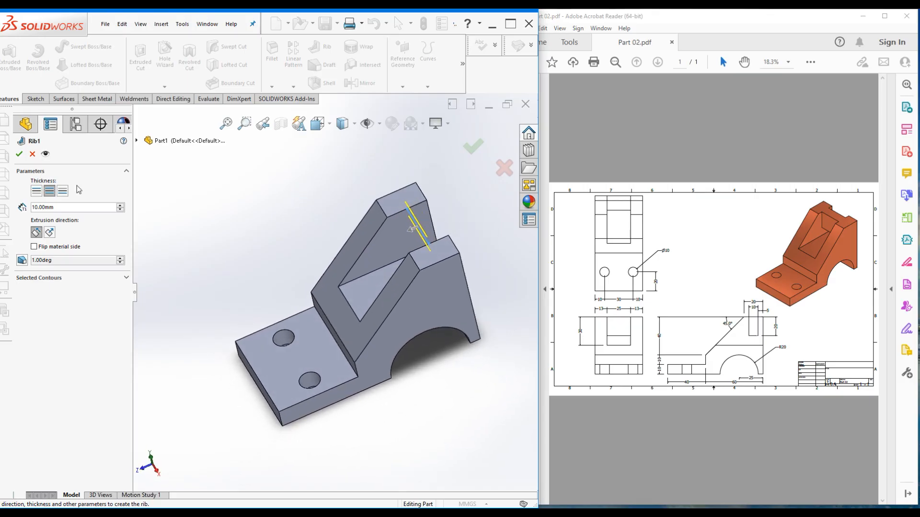
pyautogui.click(45, 155)
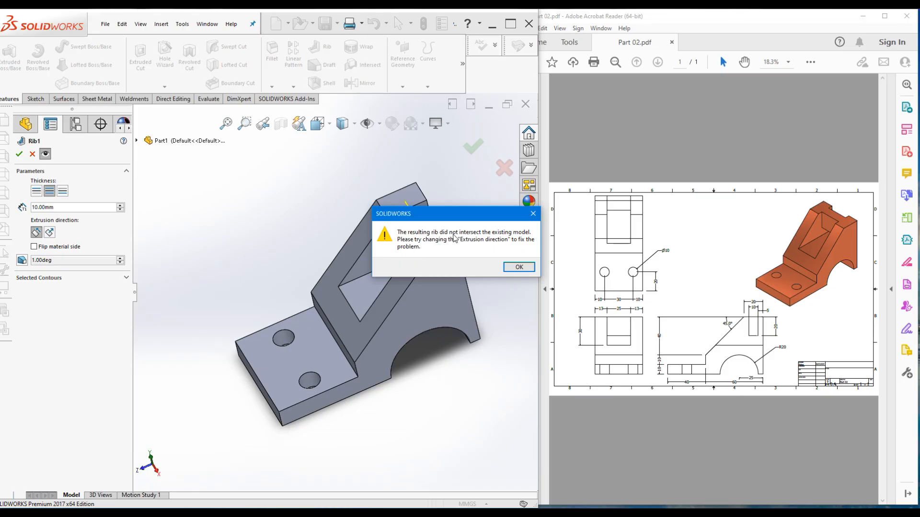
pyautogui.click(516, 269)
# Set the rib's extrusion direction to Normal to Sketch and check its 10 mm linear preview
pyautogui.moveTo(219, 235)
pyautogui.mouseDown(button='middle')
pyautogui.moveTo(260, 201)
pyautogui.moveTo(234, 225)
pyautogui.moveTo(259, 206)
pyautogui.moveTo(220, 220)
pyautogui.mouseUp(button='middle')
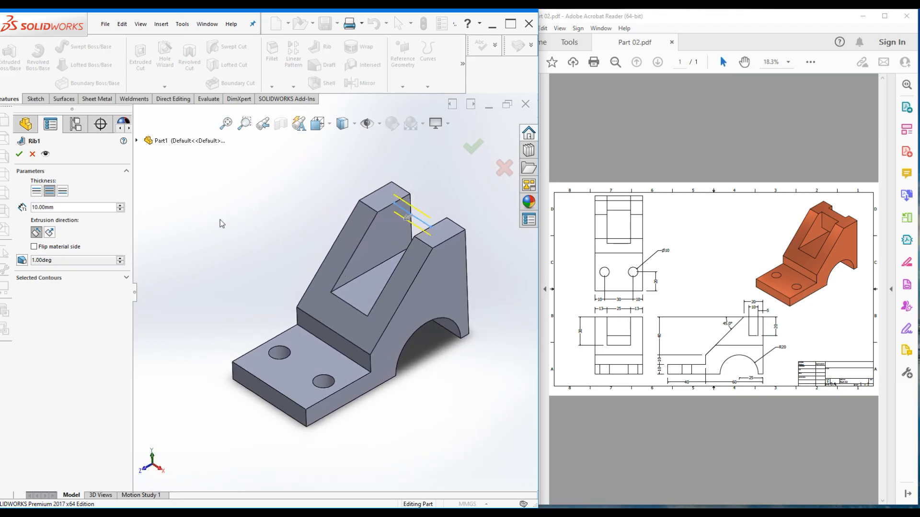
pyautogui.click(49, 232)
pyautogui.moveTo(270, 213); pyautogui.dragTo(245, 221, button='middle')
pyautogui.moveTo(208, 176)
pyautogui.mouseDown(button='middle')
pyautogui.moveTo(233, 215)
pyautogui.moveTo(208, 209)
pyautogui.moveTo(219, 162)
pyautogui.moveTo(254, 170)
pyautogui.moveTo(225, 174)
pyautogui.moveTo(211, 191)
pyautogui.moveTo(214, 182)
pyautogui.mouseUp(button='middle')
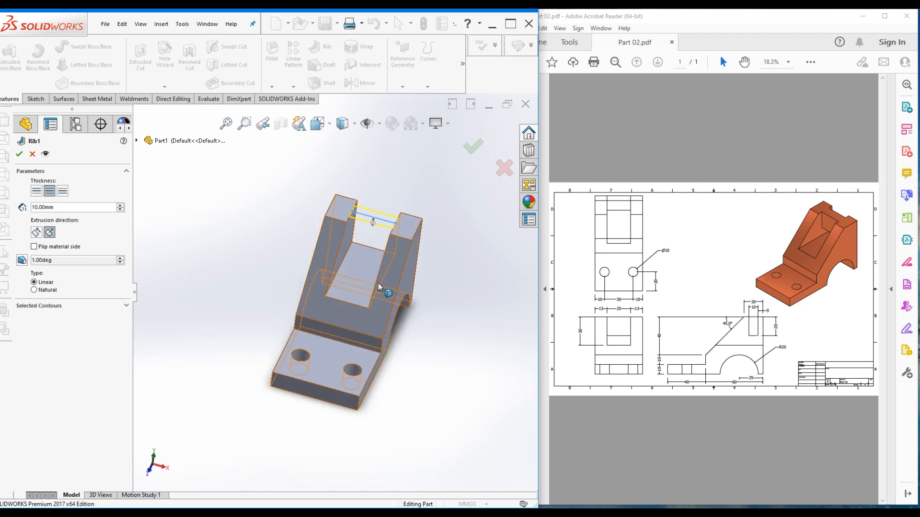
pyautogui.moveTo(220, 213); pyautogui.dragTo(206, 185, button='middle')
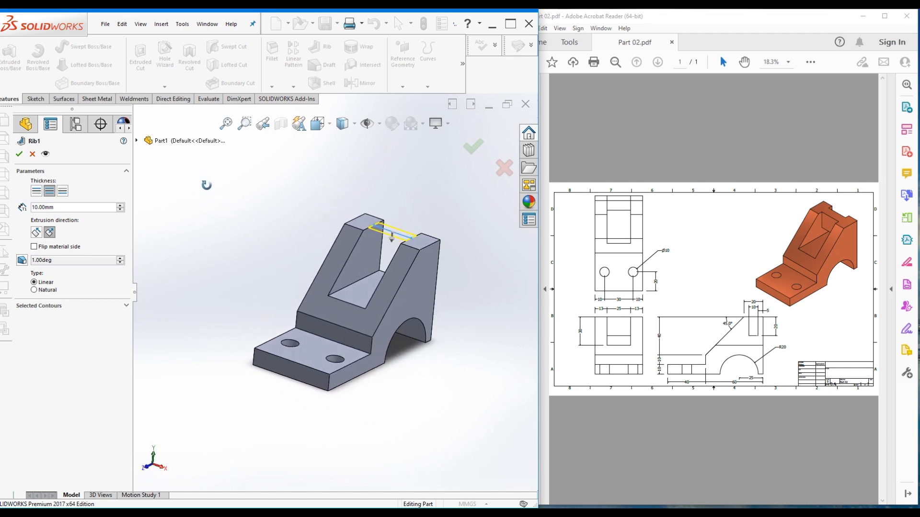
pyautogui.click(45, 154)
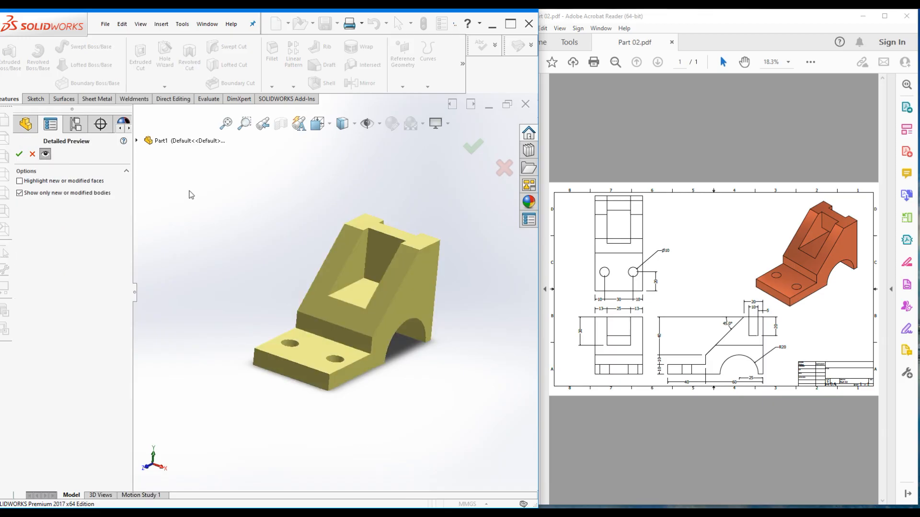
pyautogui.click(45, 154)
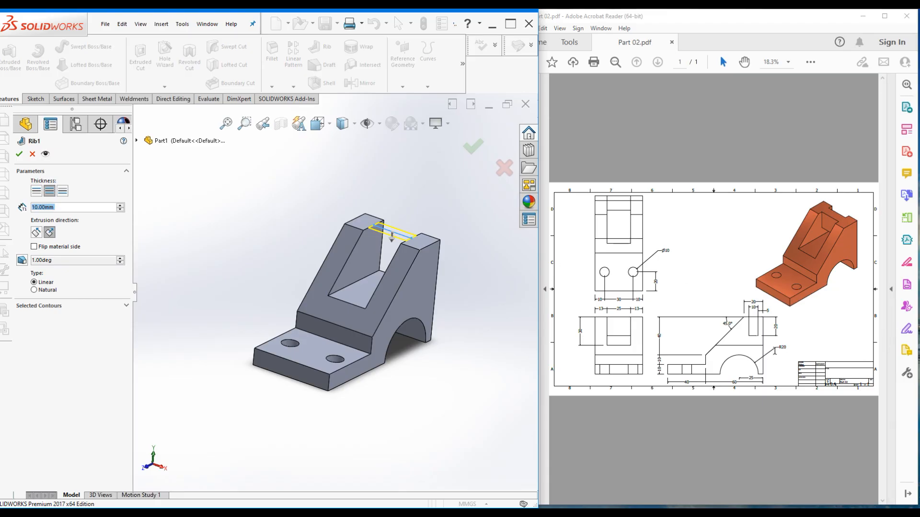
pyautogui.moveTo(220, 218)
pyautogui.mouseDown(button='middle')
pyautogui.moveTo(199, 182)
pyautogui.moveTo(211, 223)
pyautogui.mouseUp(button='middle')
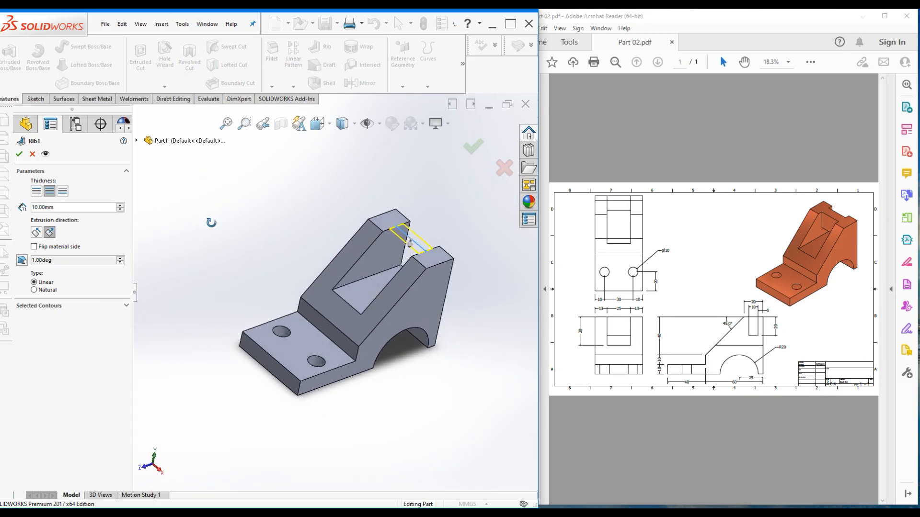
# Give the rib a 10 mm Both Sides thickness, keep the original material side, and apply Rib1
pyautogui.click(36, 191)
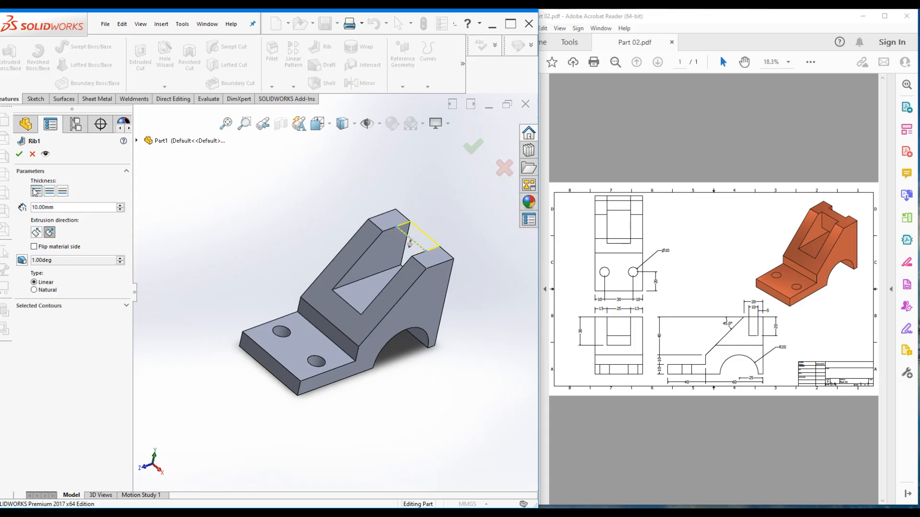
pyautogui.click(62, 191)
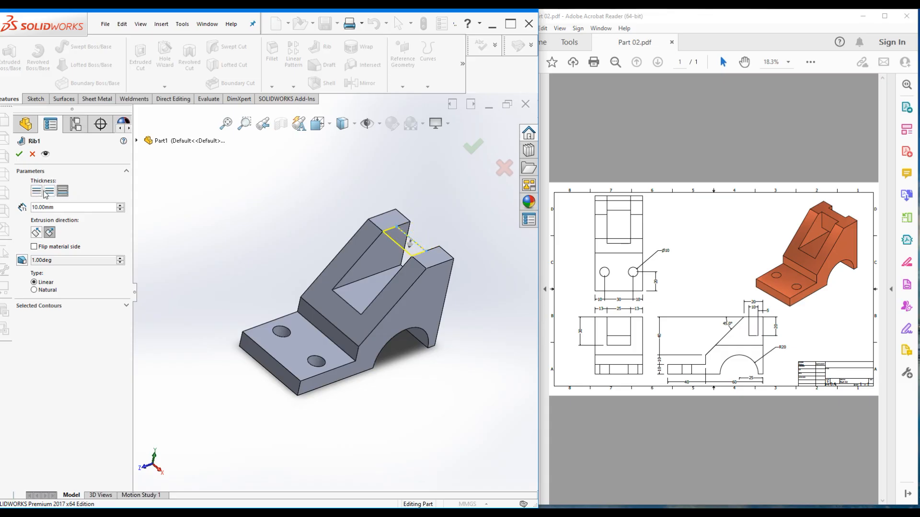
pyautogui.click(51, 191)
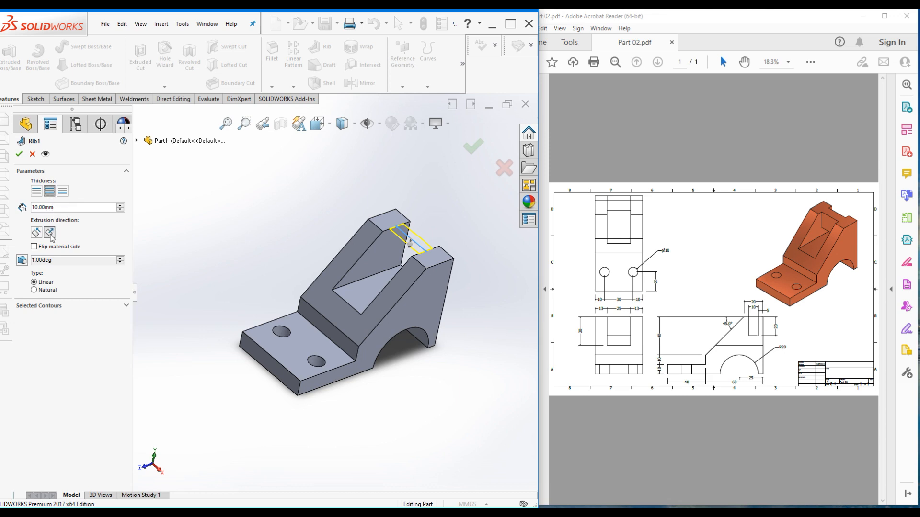
pyautogui.click(34, 247)
pyautogui.click(45, 154)
pyautogui.click(519, 267)
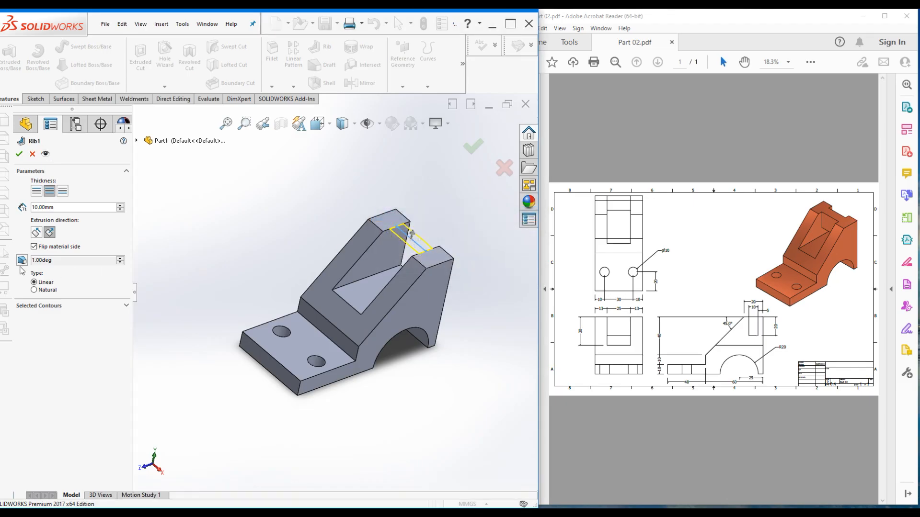
pyautogui.click(34, 247)
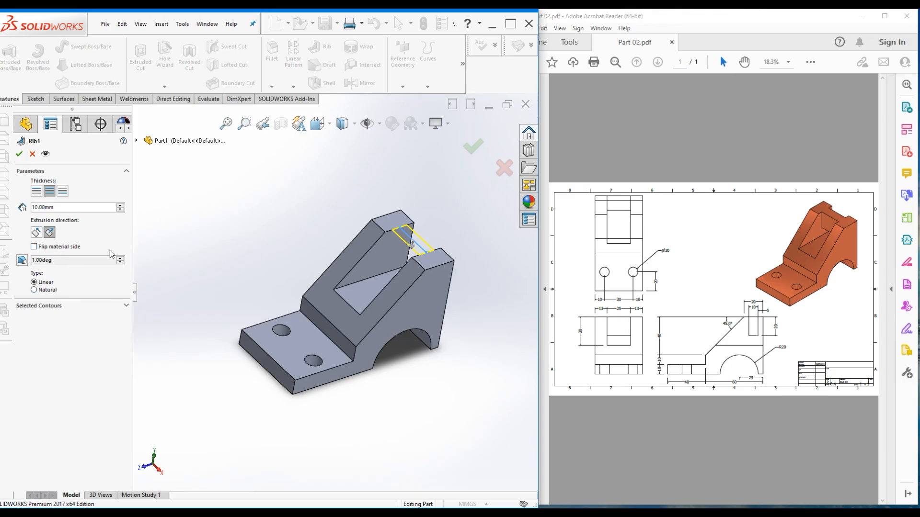
pyautogui.click(126, 306)
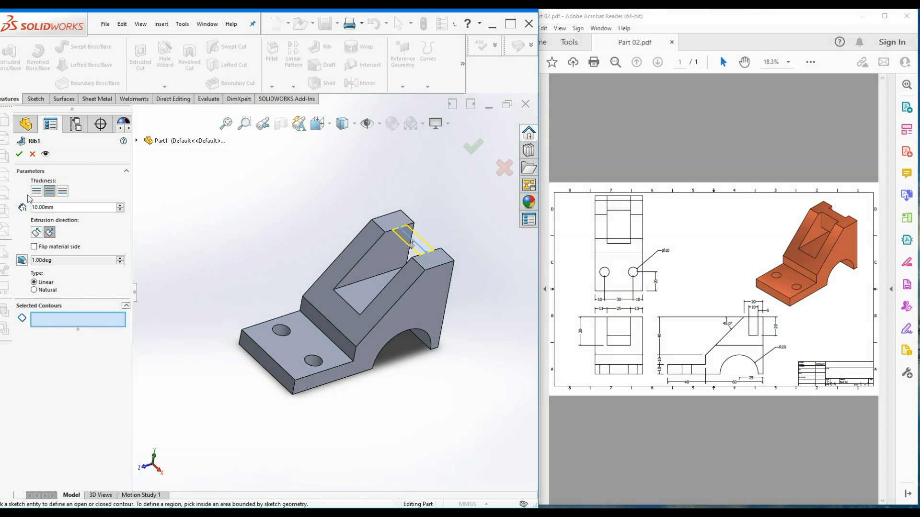
pyautogui.click(20, 154)
pyautogui.moveTo(266, 232); pyautogui.dragTo(304, 236, button='middle')
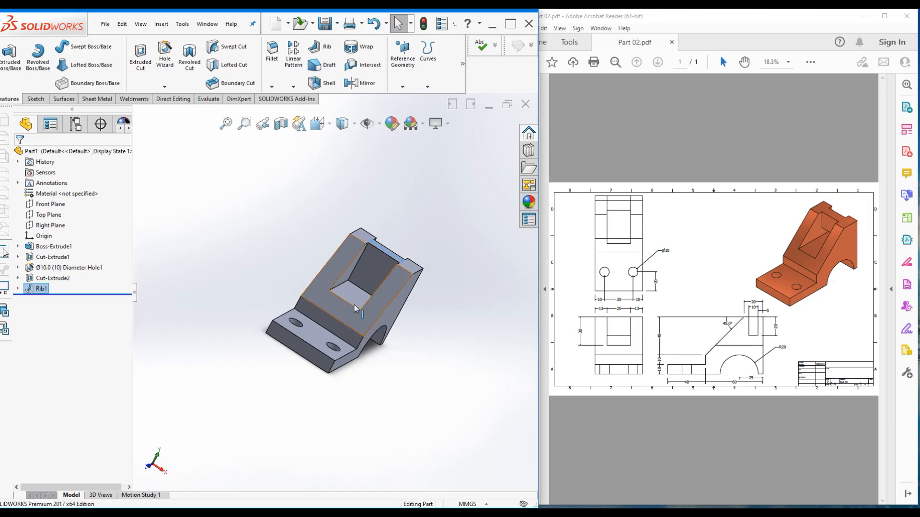
# On the slanted inner face, draw a corner rectangle spanning the slot's width
pyautogui.click(363, 280)
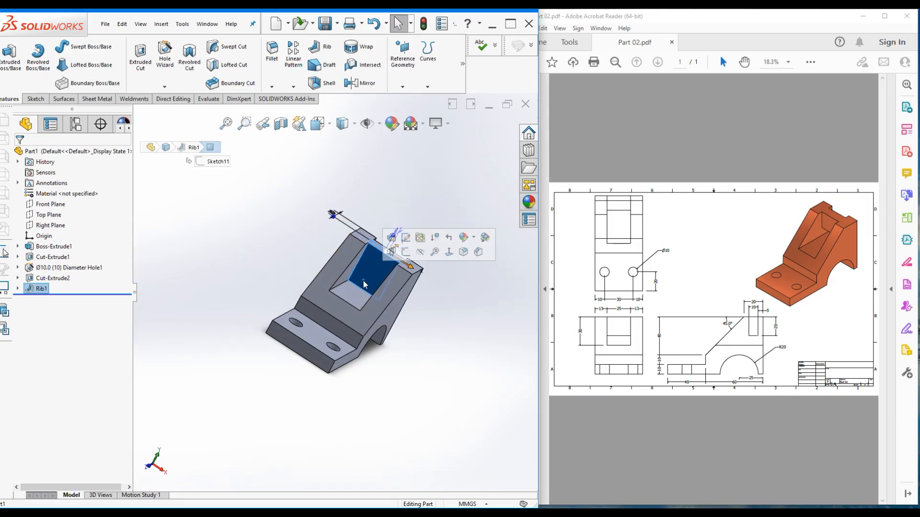
pyautogui.click(406, 252)
pyautogui.hotkey('ctrl', '8')
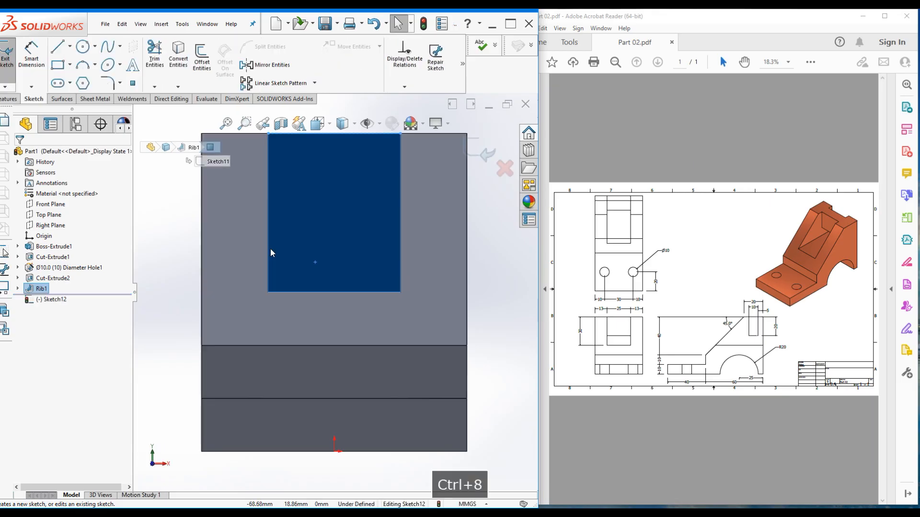
pyautogui.click(178, 225)
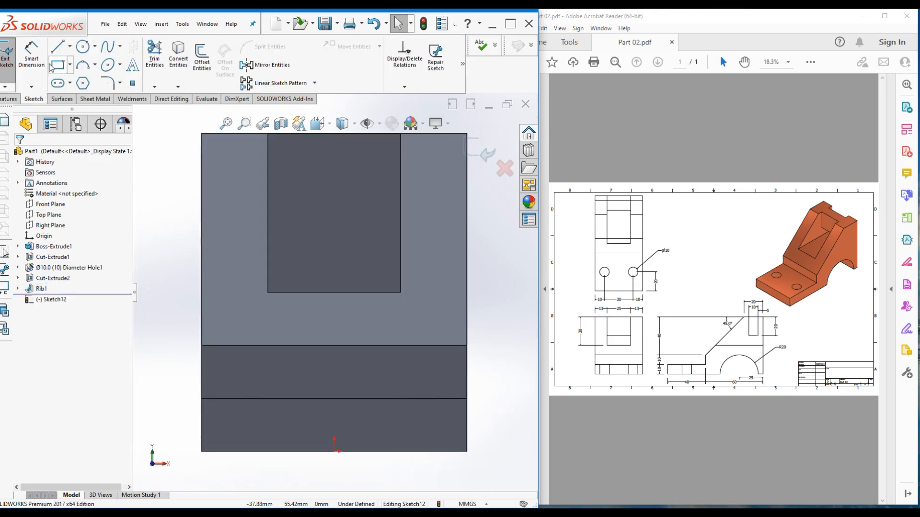
pyautogui.click(57, 65)
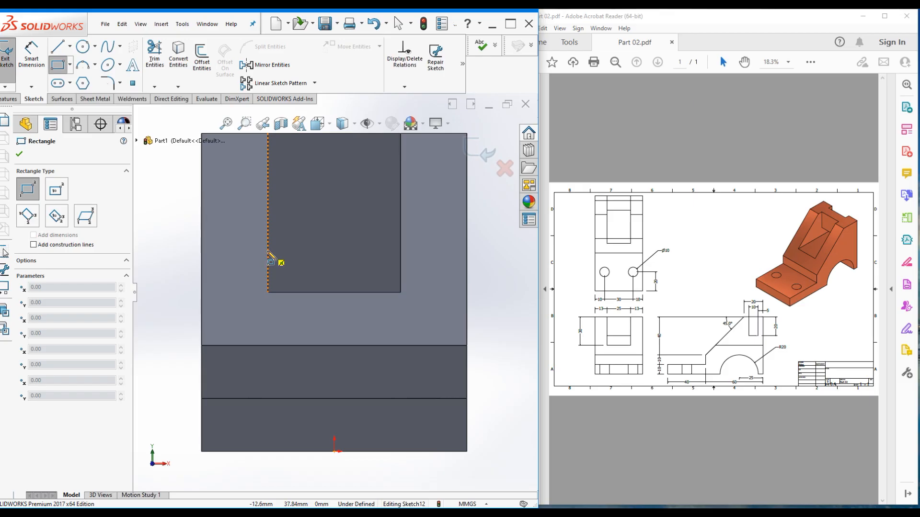
pyautogui.click(268, 246)
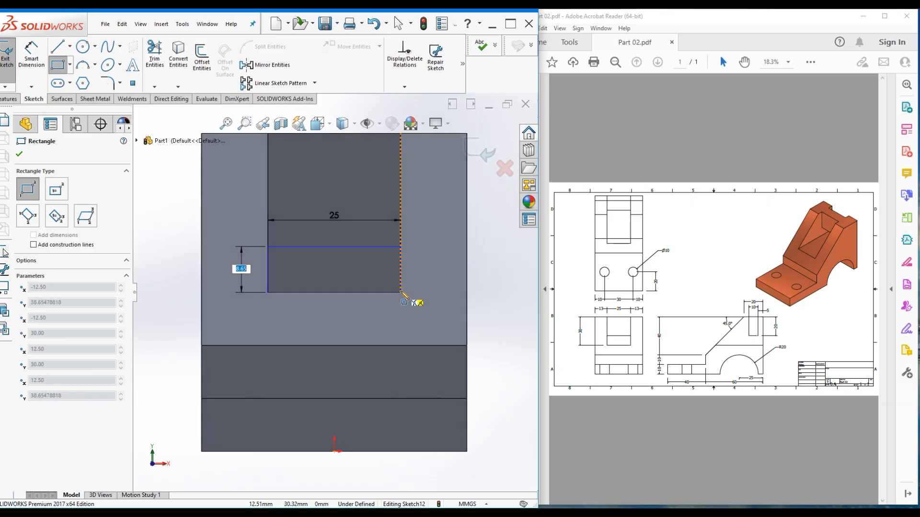
pyautogui.click(401, 292)
pyautogui.press('Escape')
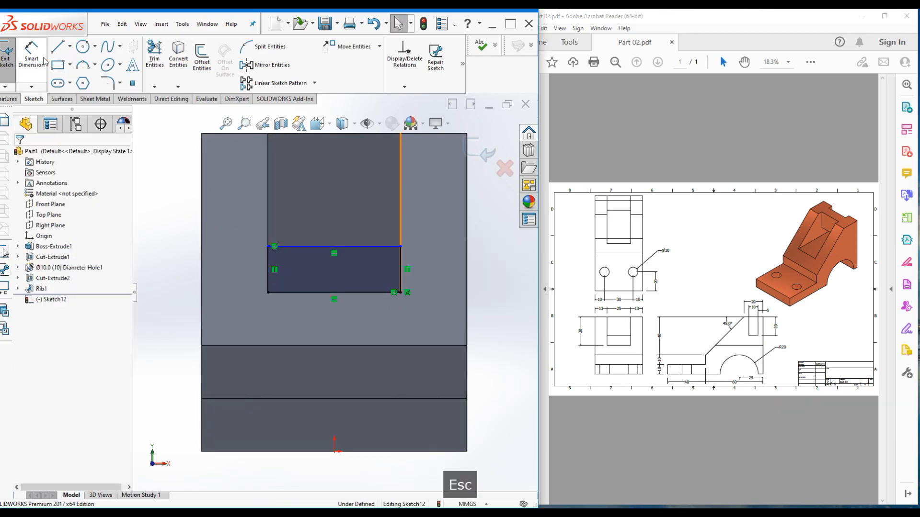
# Dimension the rectangle's top edge 20 mm below the face's top edge
pyautogui.click(32, 52)
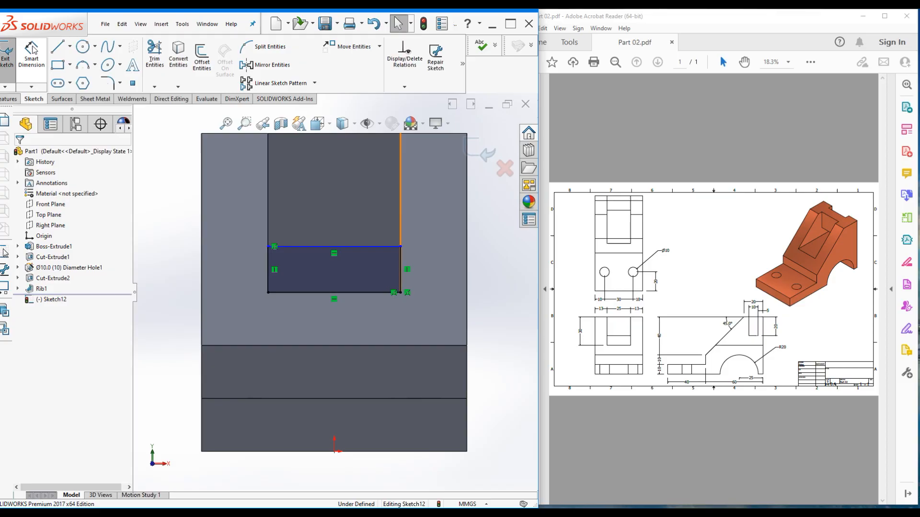
pyautogui.click(302, 247)
pyautogui.click(296, 135)
pyautogui.click(184, 192)
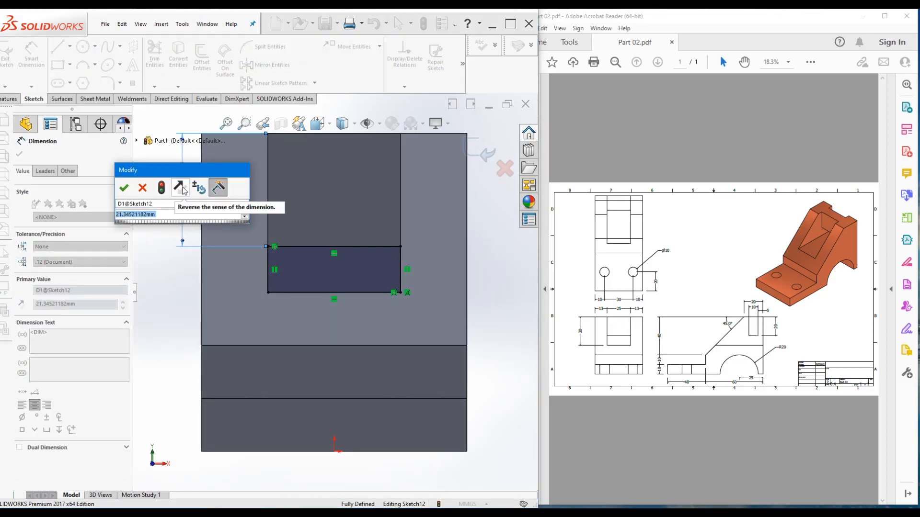
pyautogui.write('20')
pyautogui.press('Return')
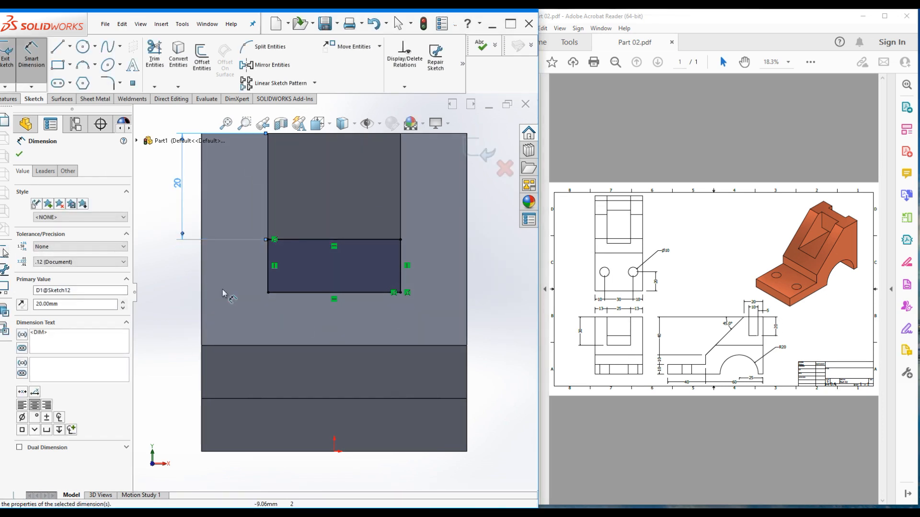
pyautogui.click(9, 99)
# Cut the Sketch12 rectangle Through All as Cut-Extrude3 and return to isometric view
pyautogui.click(140, 55)
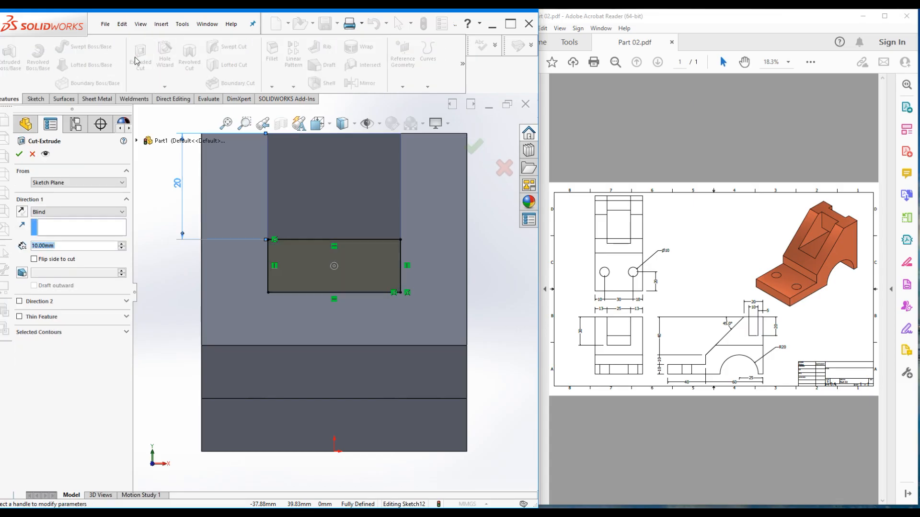
pyautogui.click(61, 212)
pyautogui.click(57, 227)
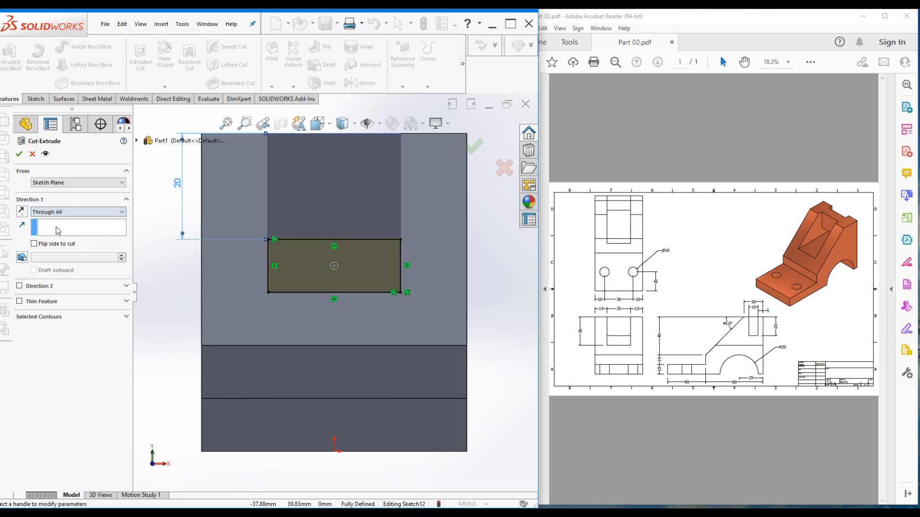
pyautogui.click(475, 146)
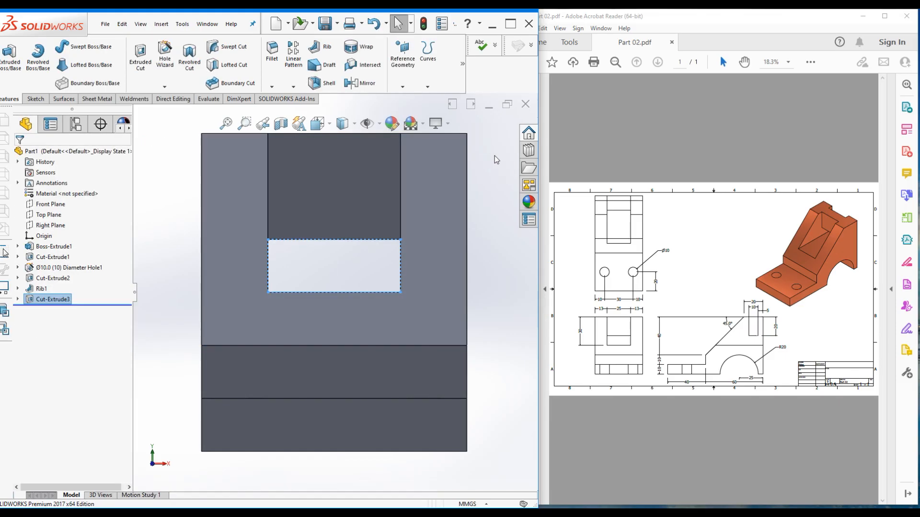
pyautogui.hotkey('ctrl', '7')
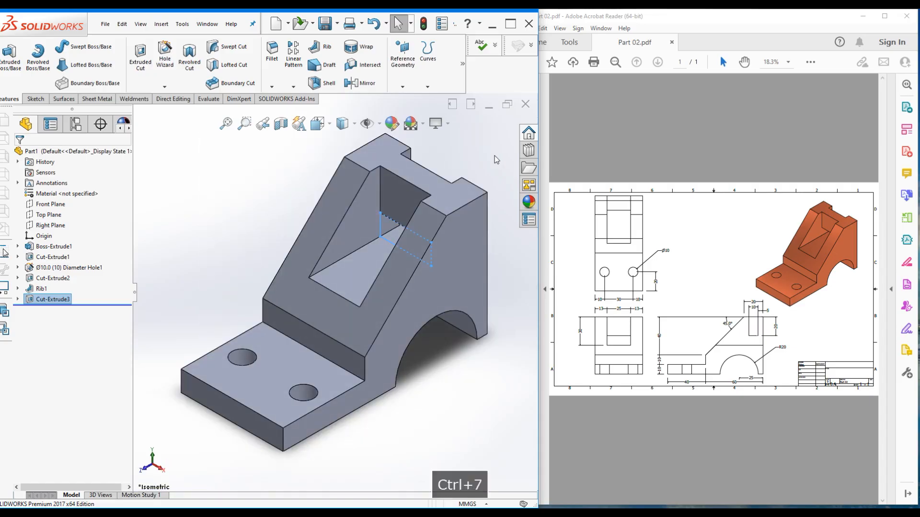
pyautogui.click(185, 221)
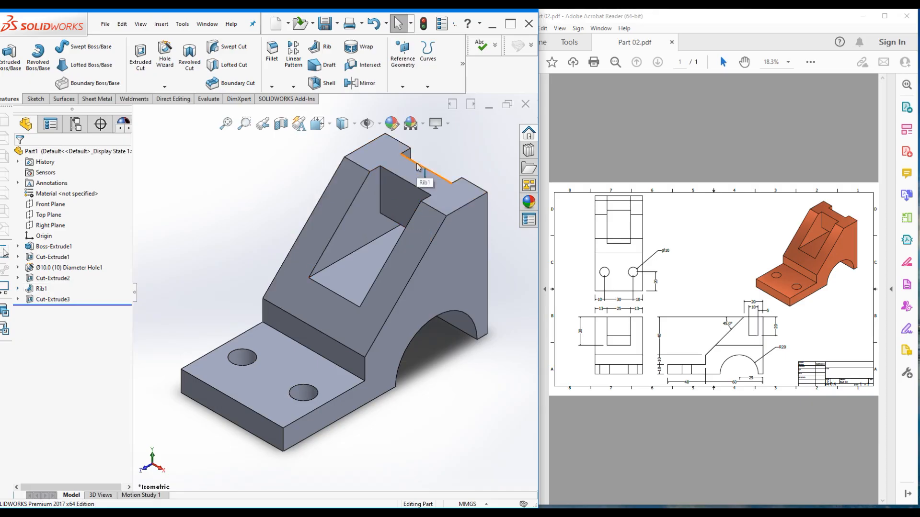
pyautogui.rightClick(41, 288)
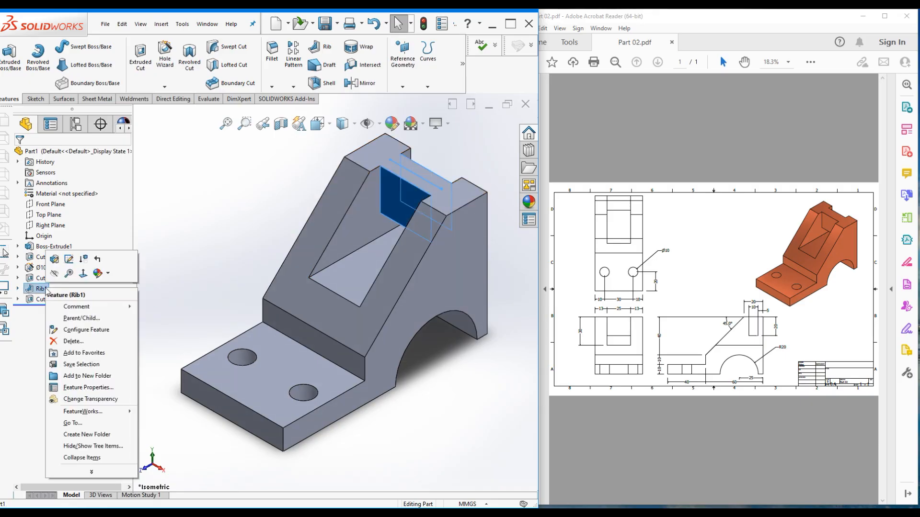
pyautogui.click(55, 259)
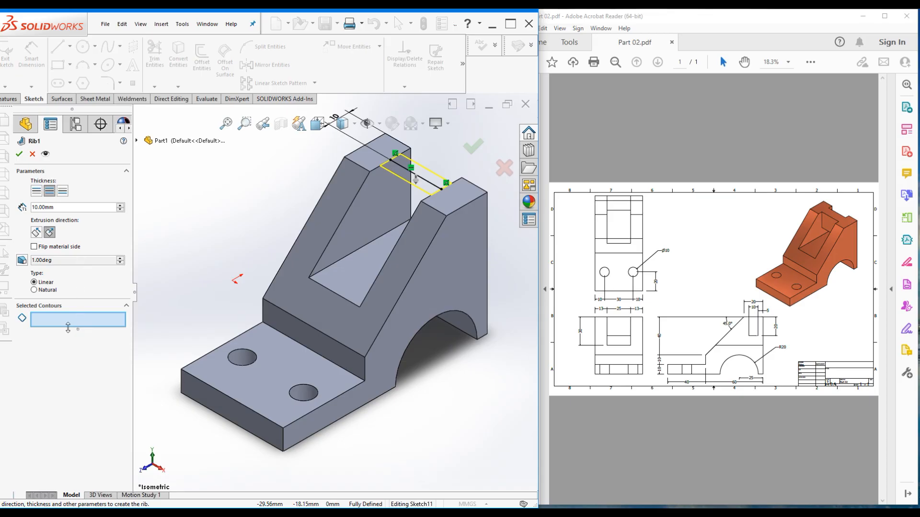
pyautogui.click(19, 154)
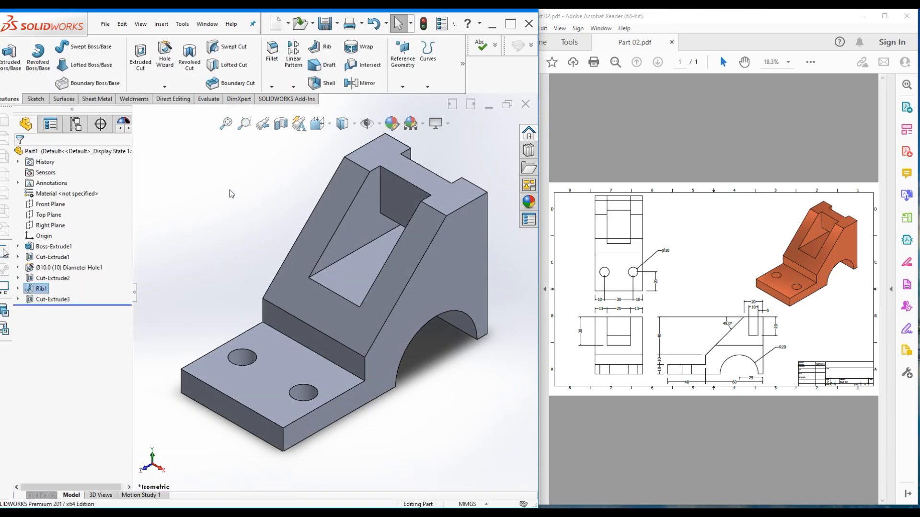
pyautogui.hotkey('ctrl', '7')
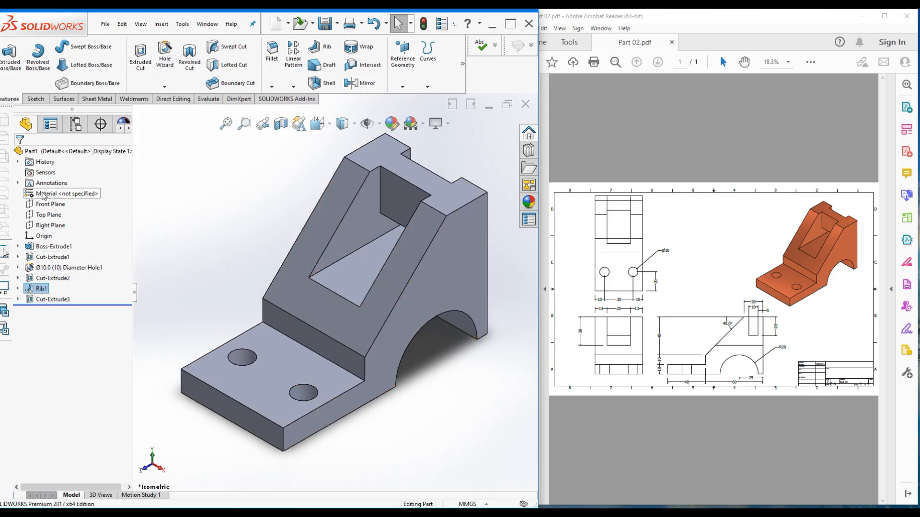
# Assign AISI 304 steel from the material library to the part
pyautogui.click(35, 194)
pyautogui.rightClick(47, 195)
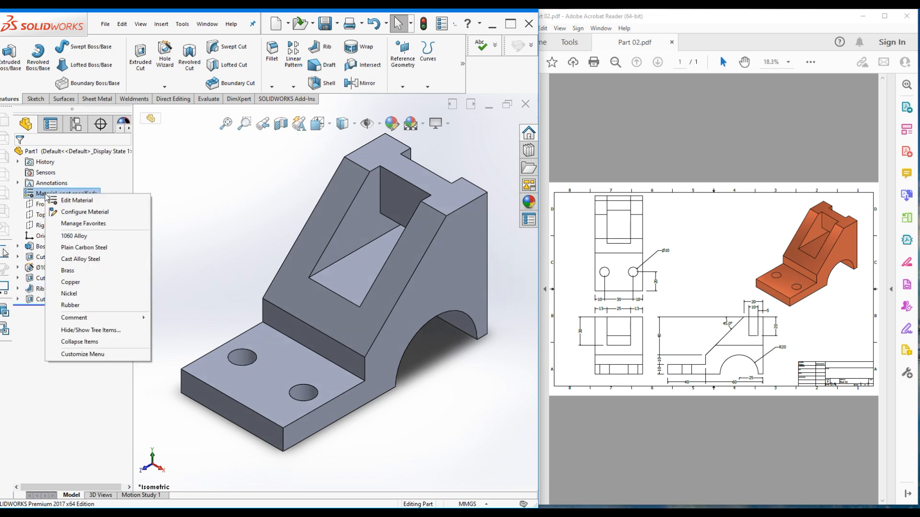
pyautogui.click(54, 201)
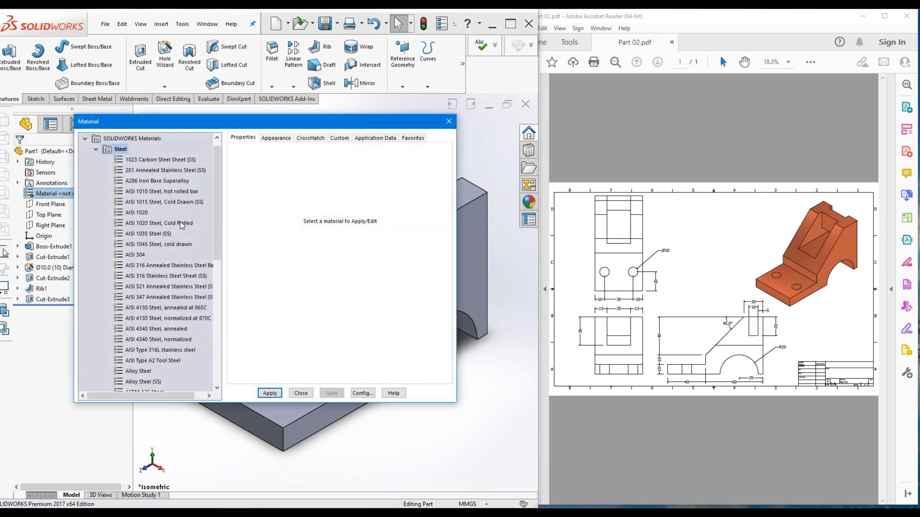
pyautogui.click(133, 255)
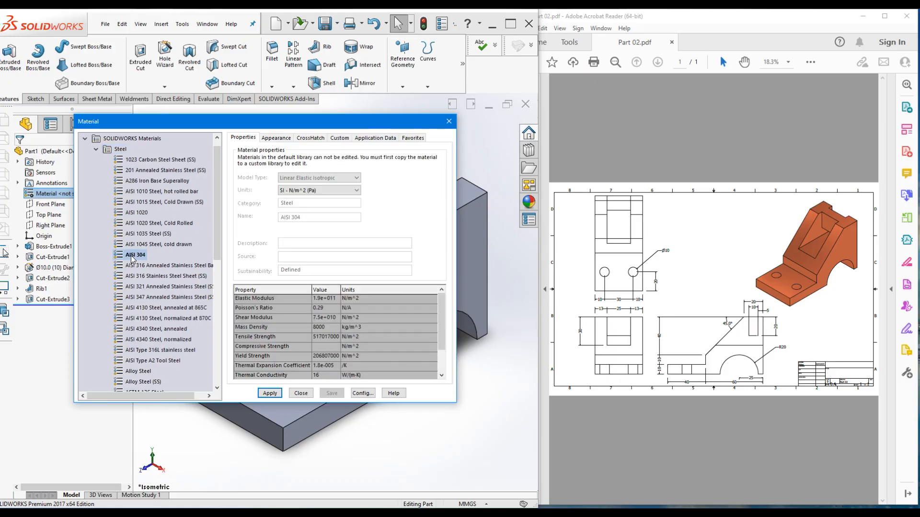
pyautogui.click(270, 393)
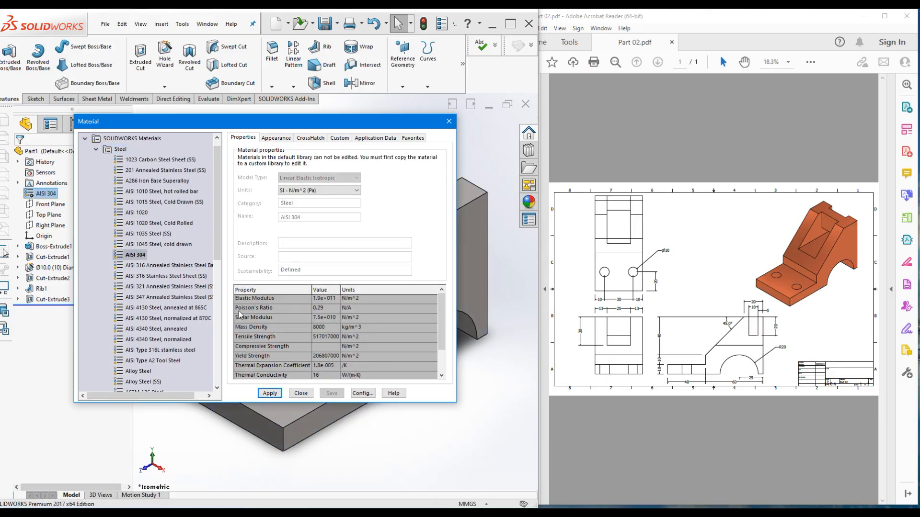
pyautogui.click(301, 393)
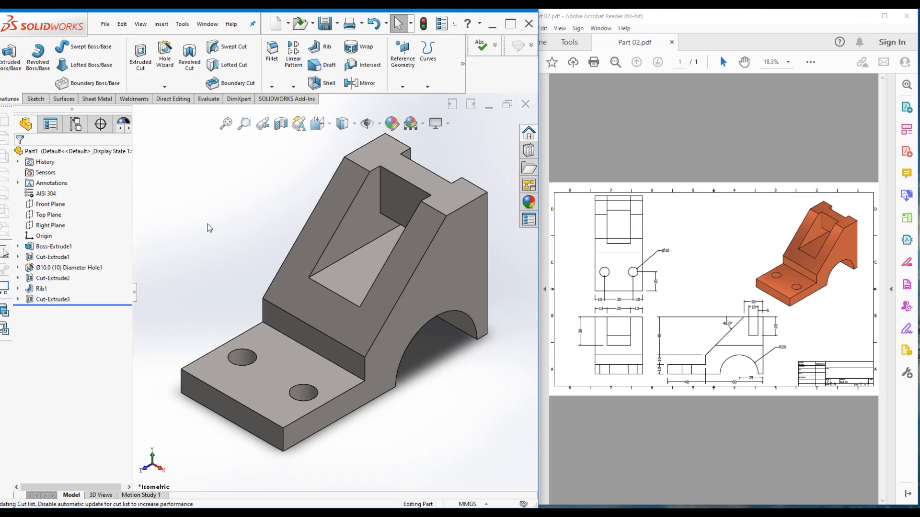
pyautogui.hotkey('ctrl', '7')
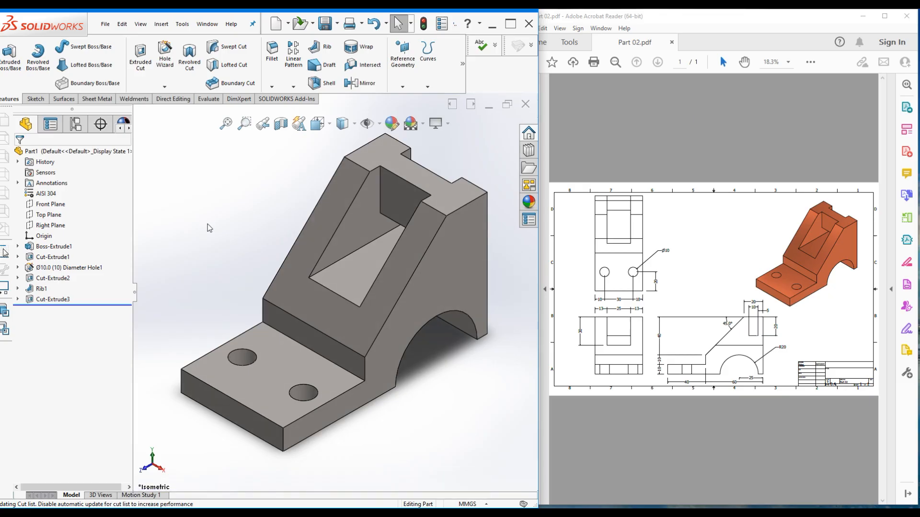